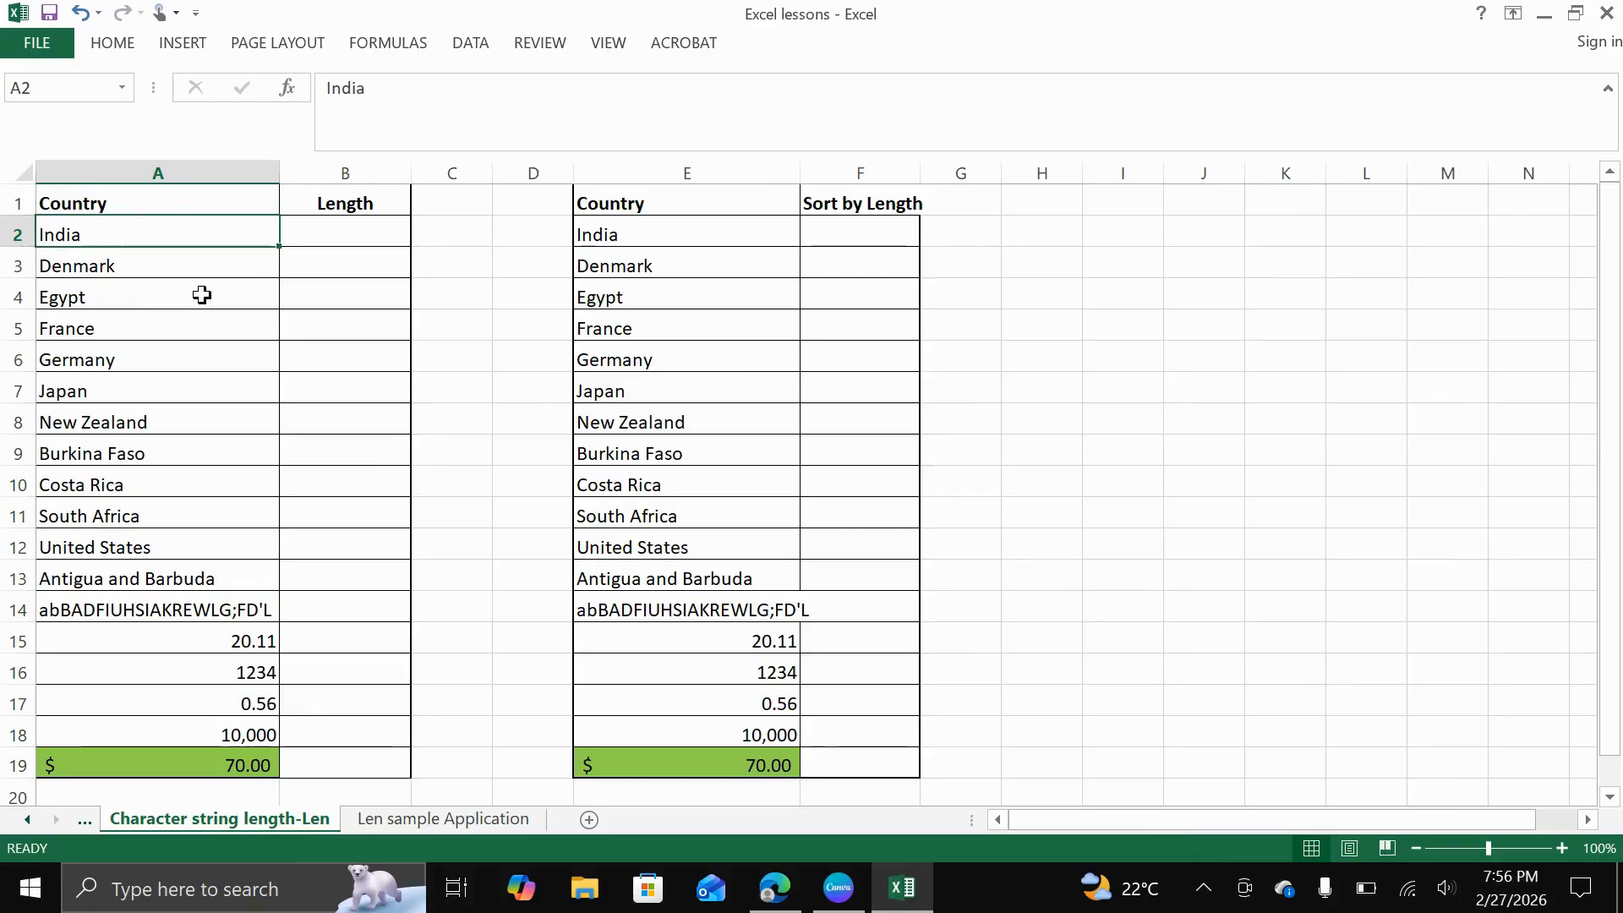
Try to count India's characters in cell B2 with the formula +LEN(india), leaving the text unquoted
left_click(342, 236)
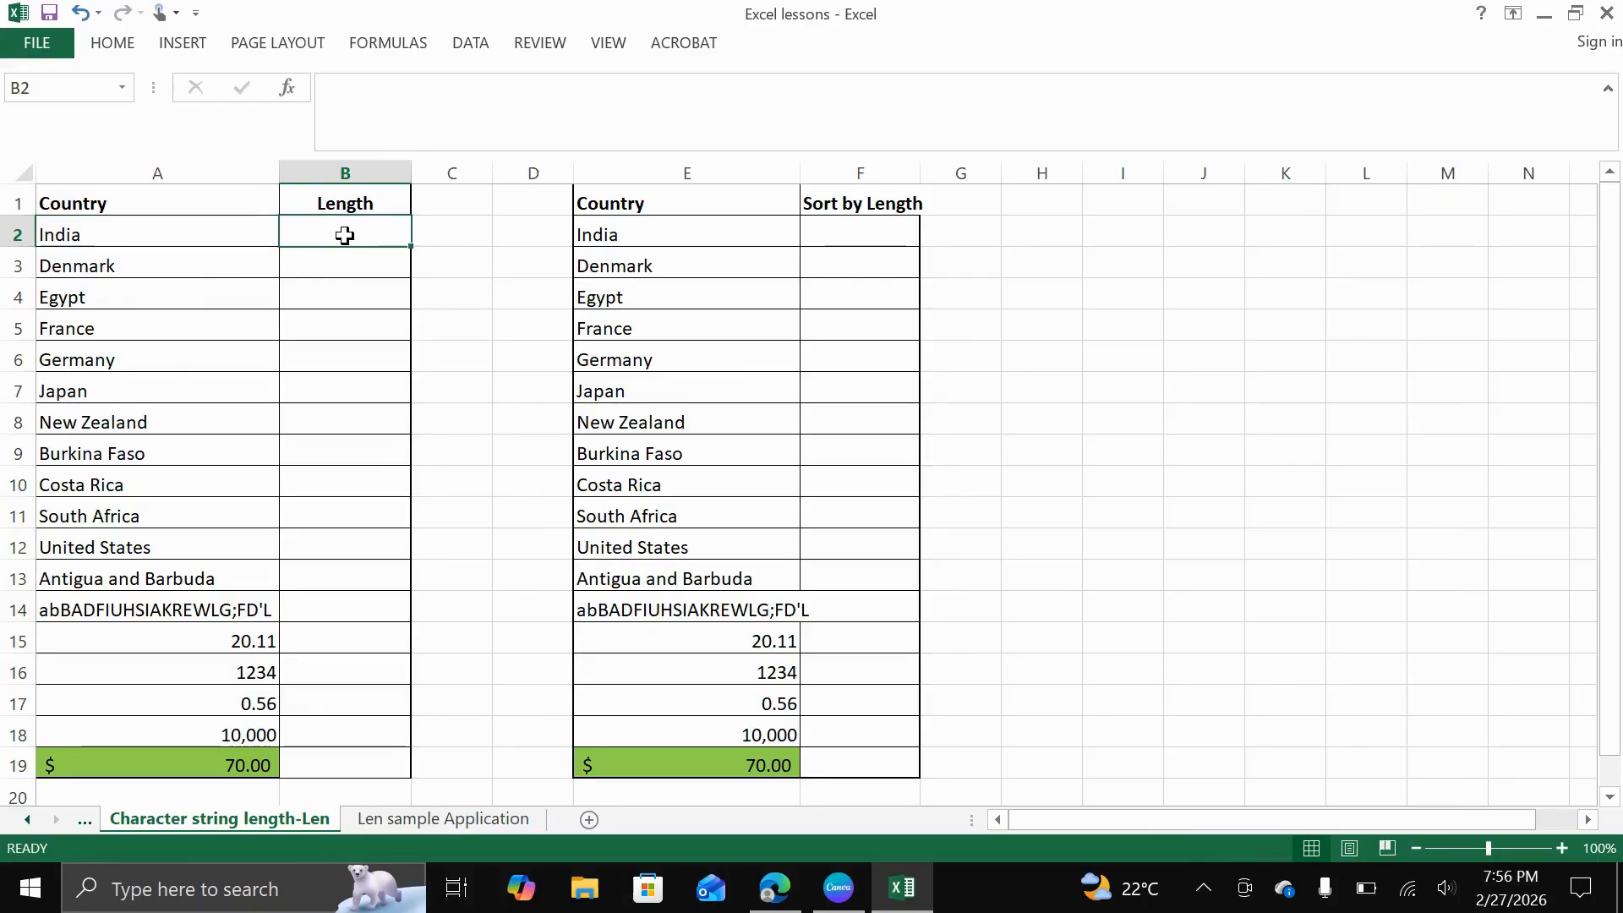
left_click(1024, 233)
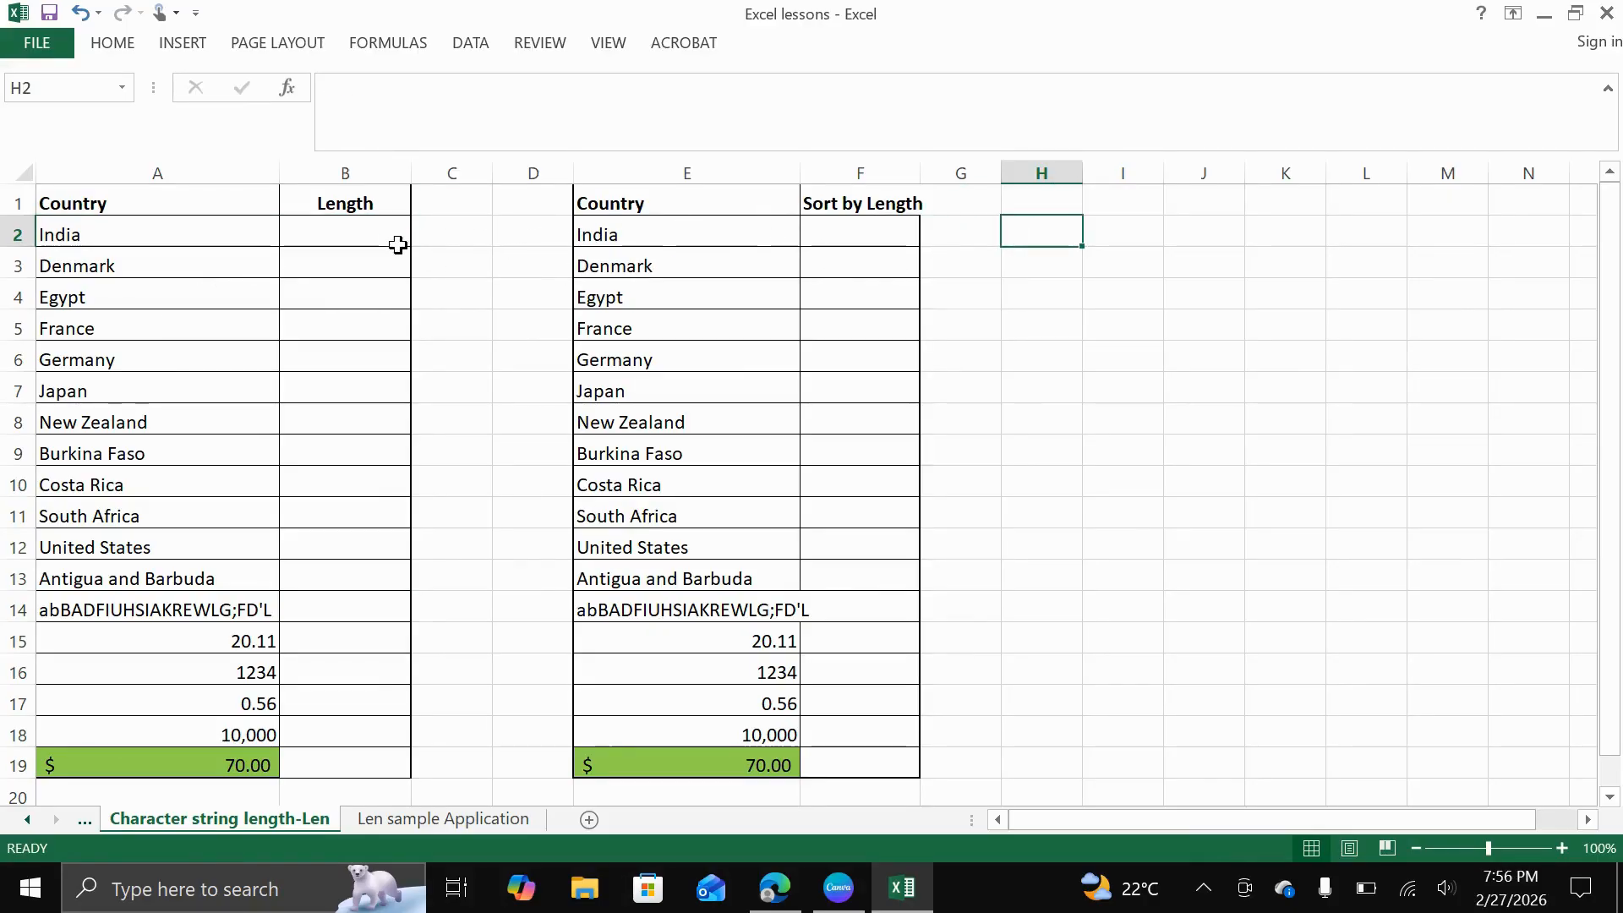
left_click(348, 238)
type("+")
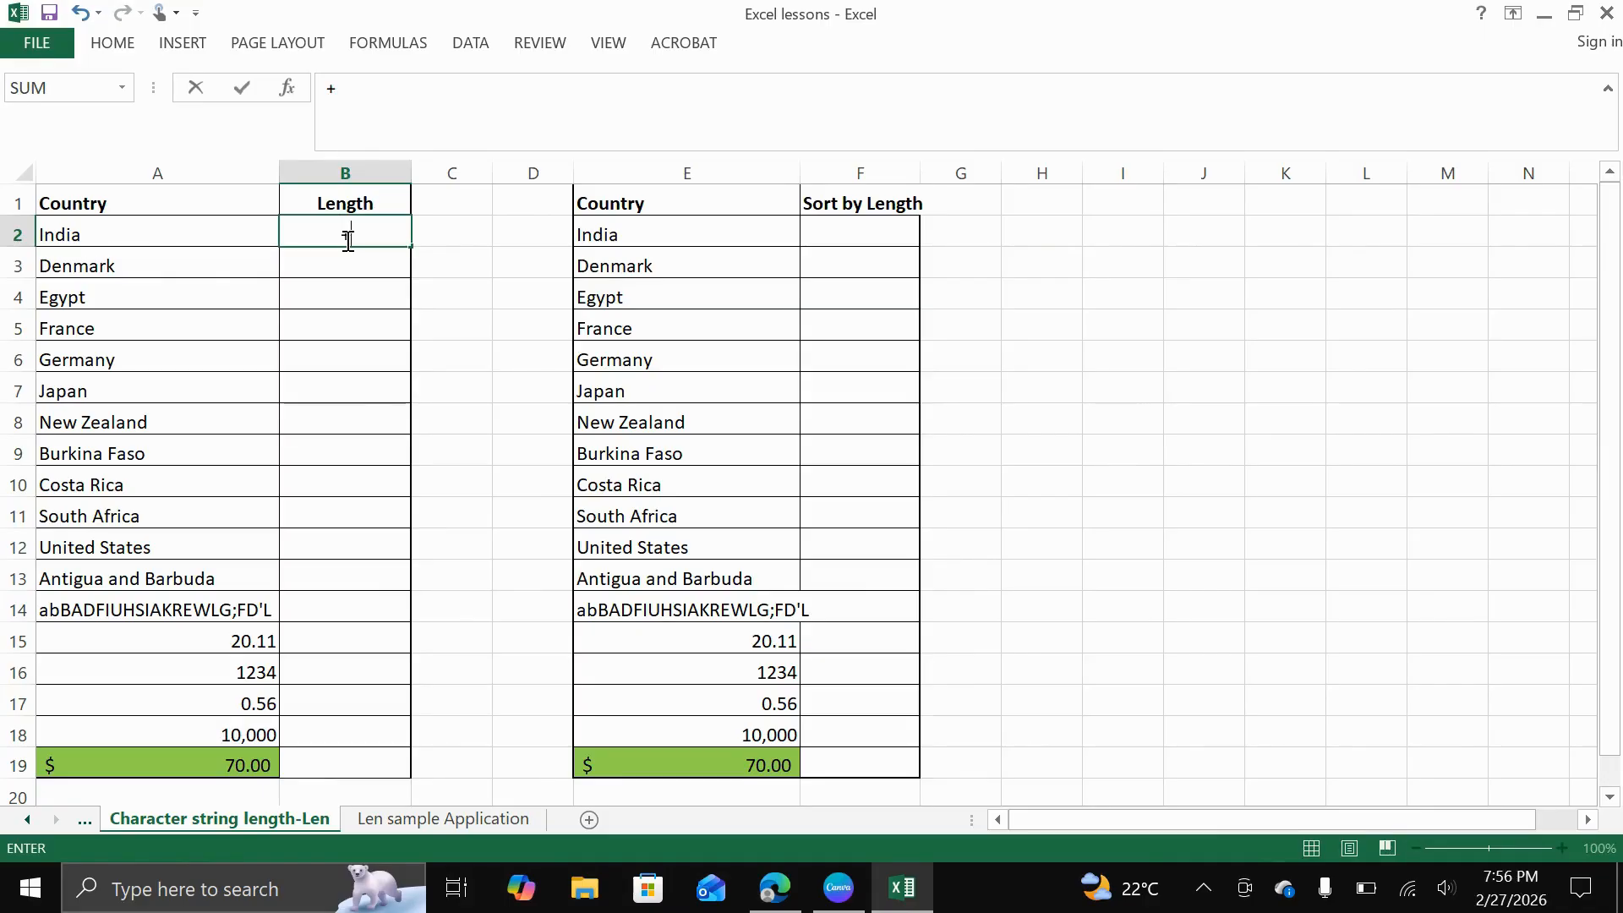
type("len")
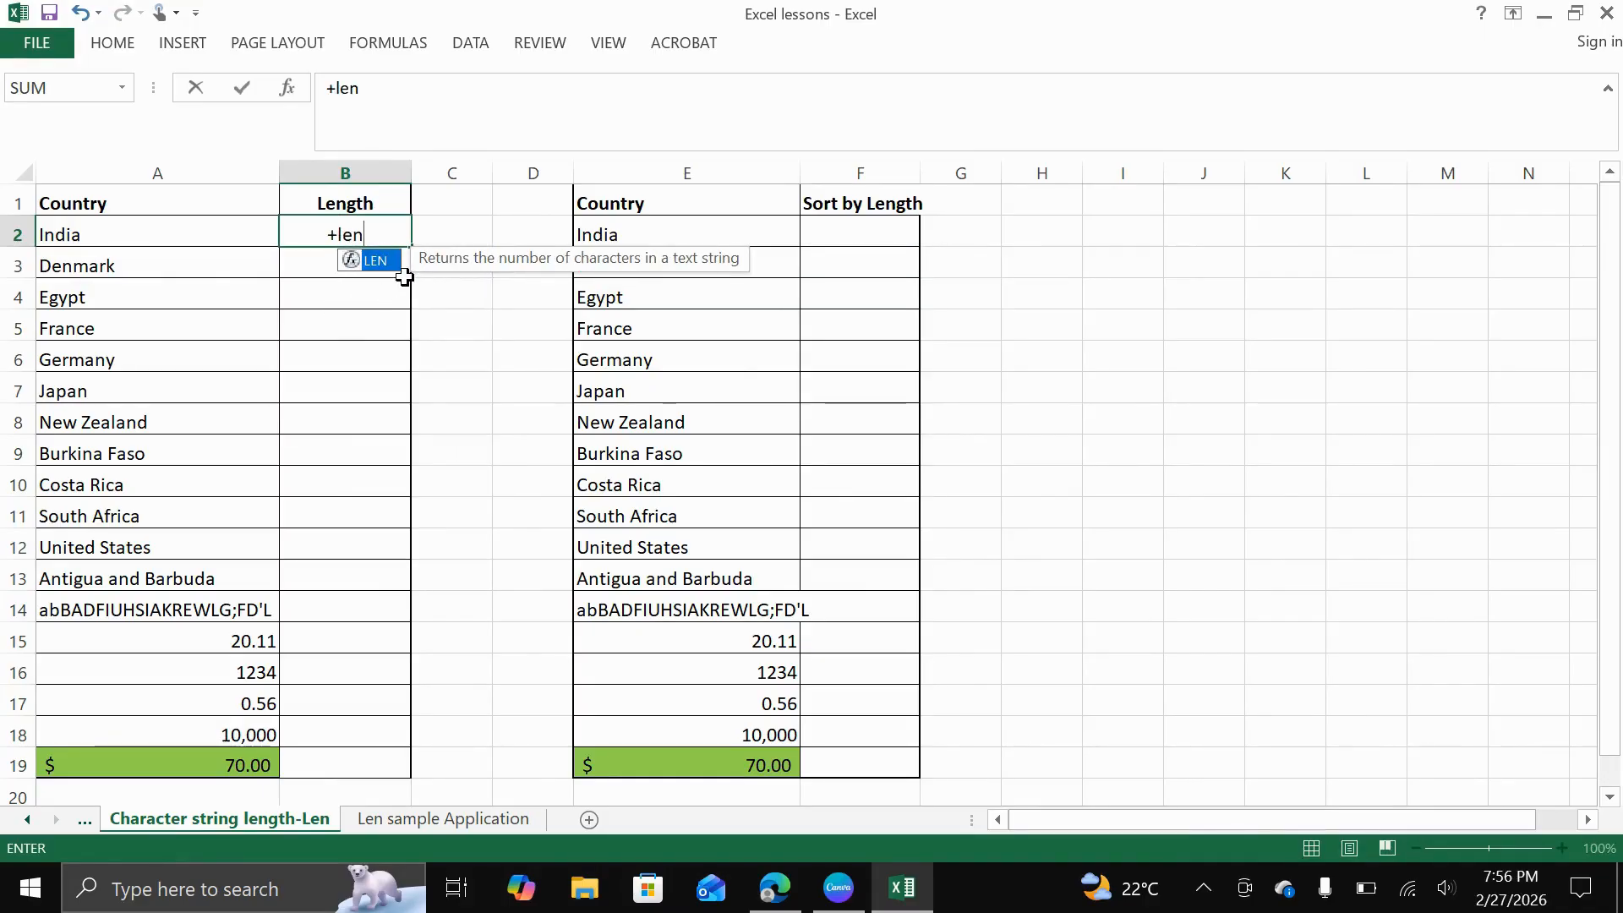
double_click(376, 260)
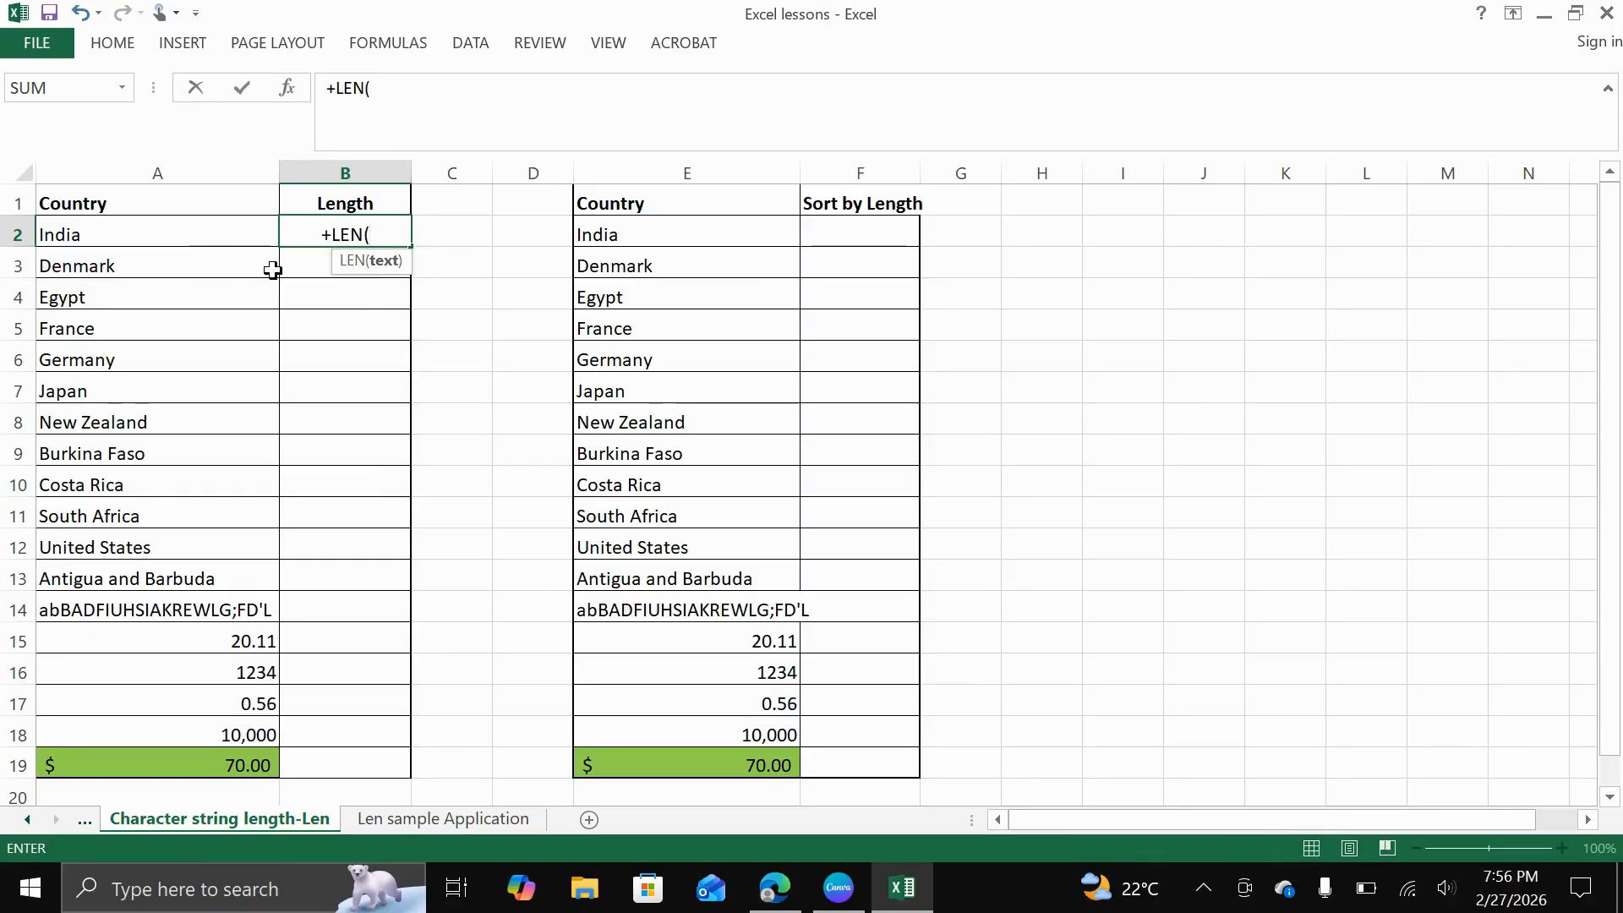
type("india")
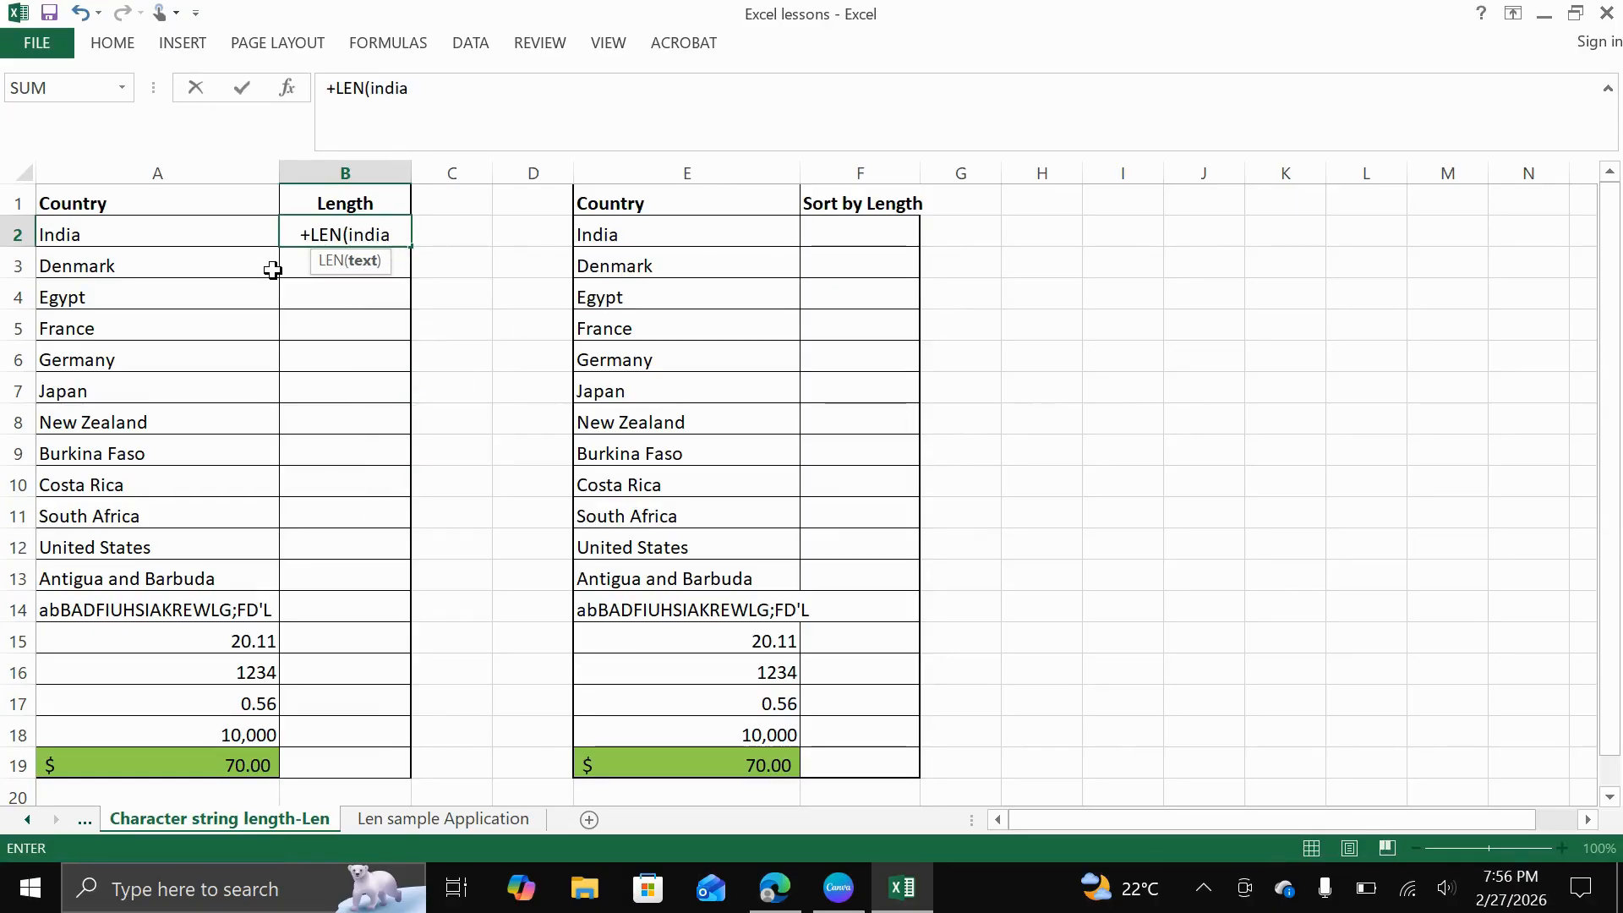
type(")")
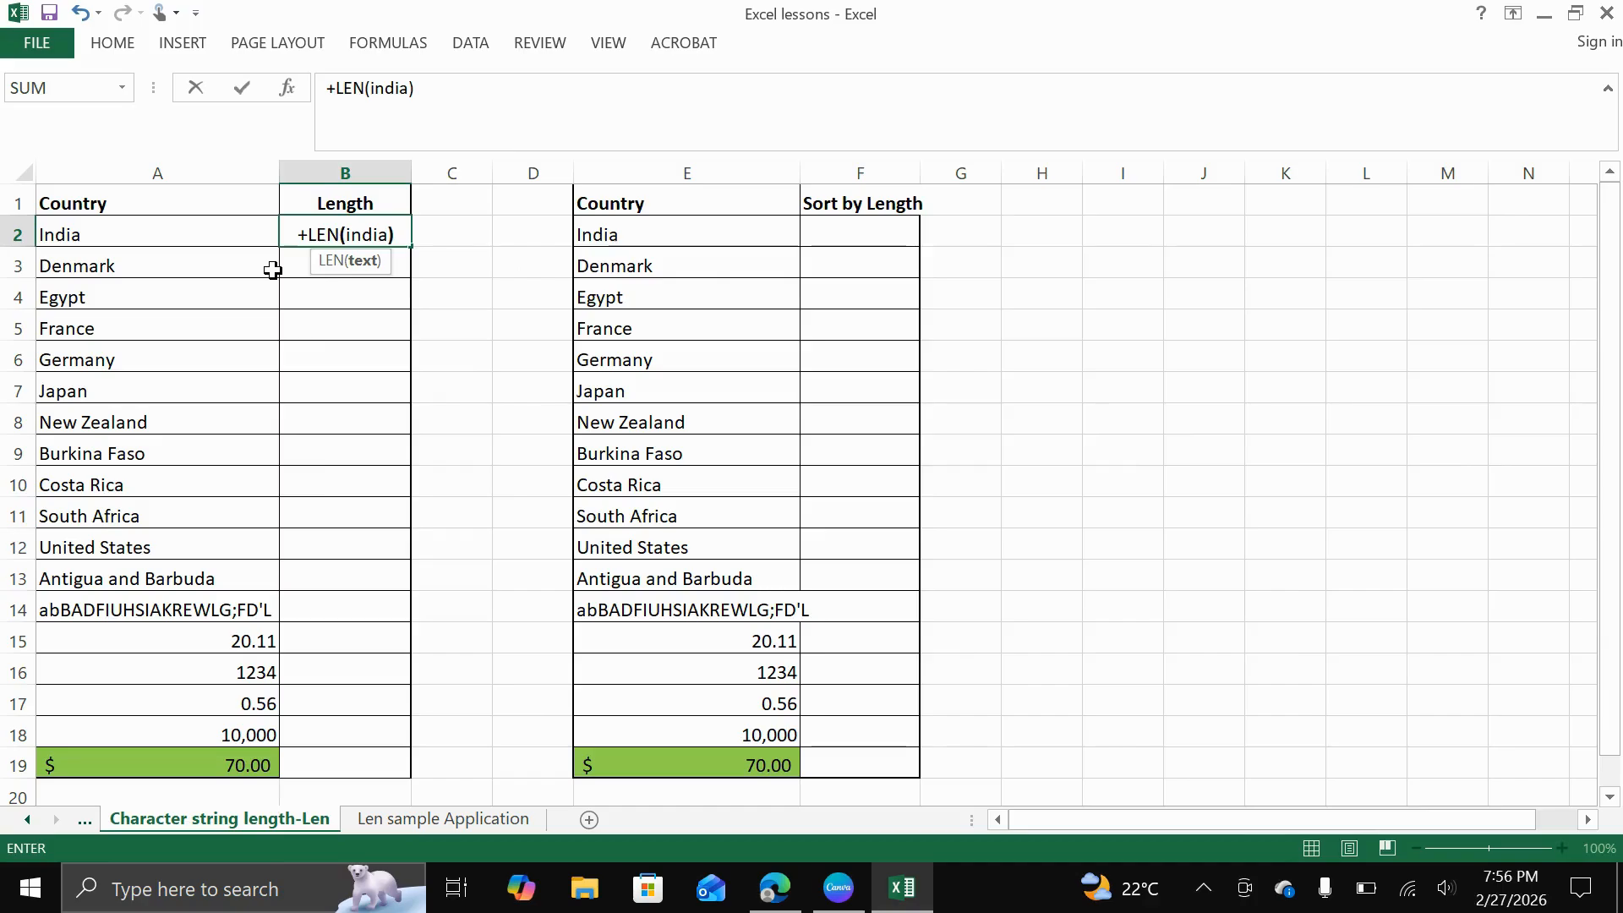
key("Return")
Add quotation marks around the text in B2's formula so it reads =+LEN("india")
left_click(352, 240)
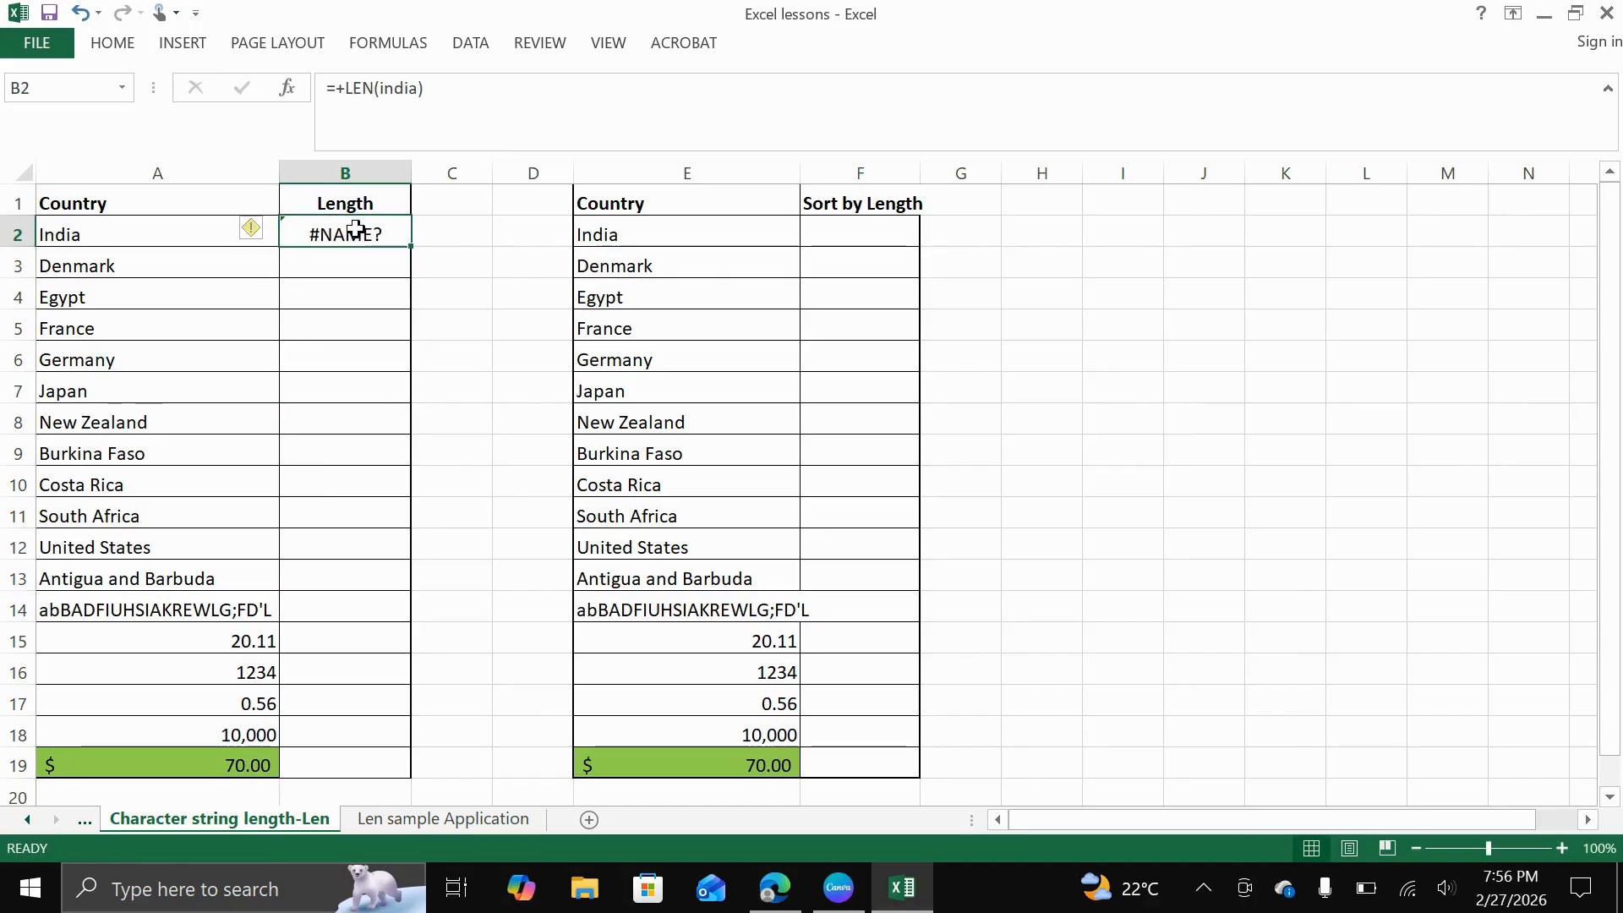
left_click(382, 86)
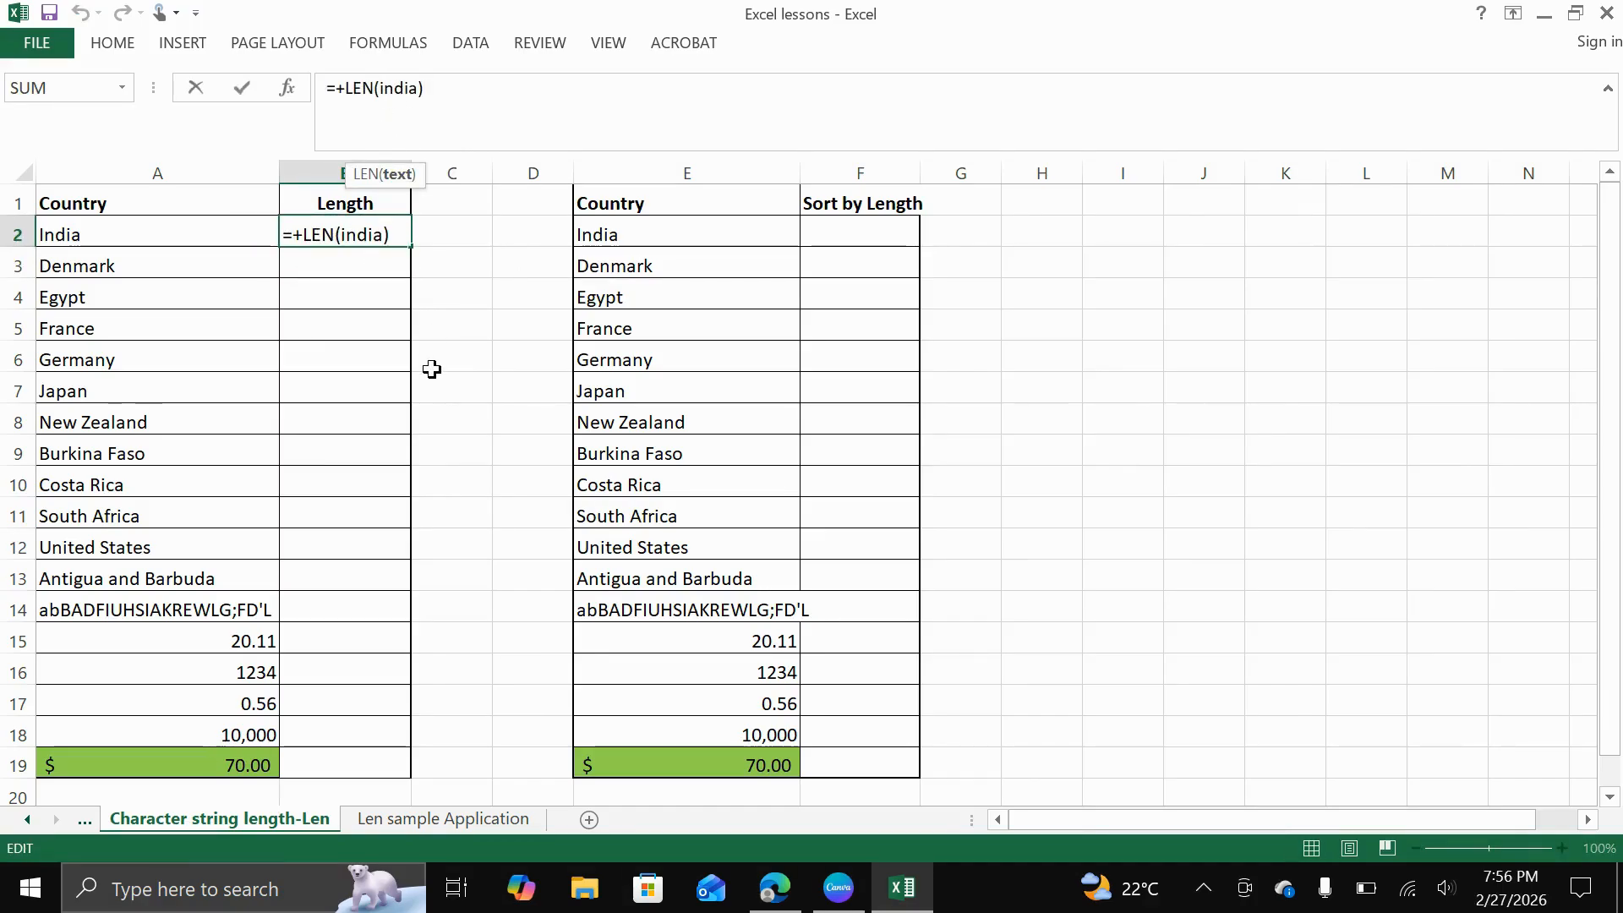
key("Return")
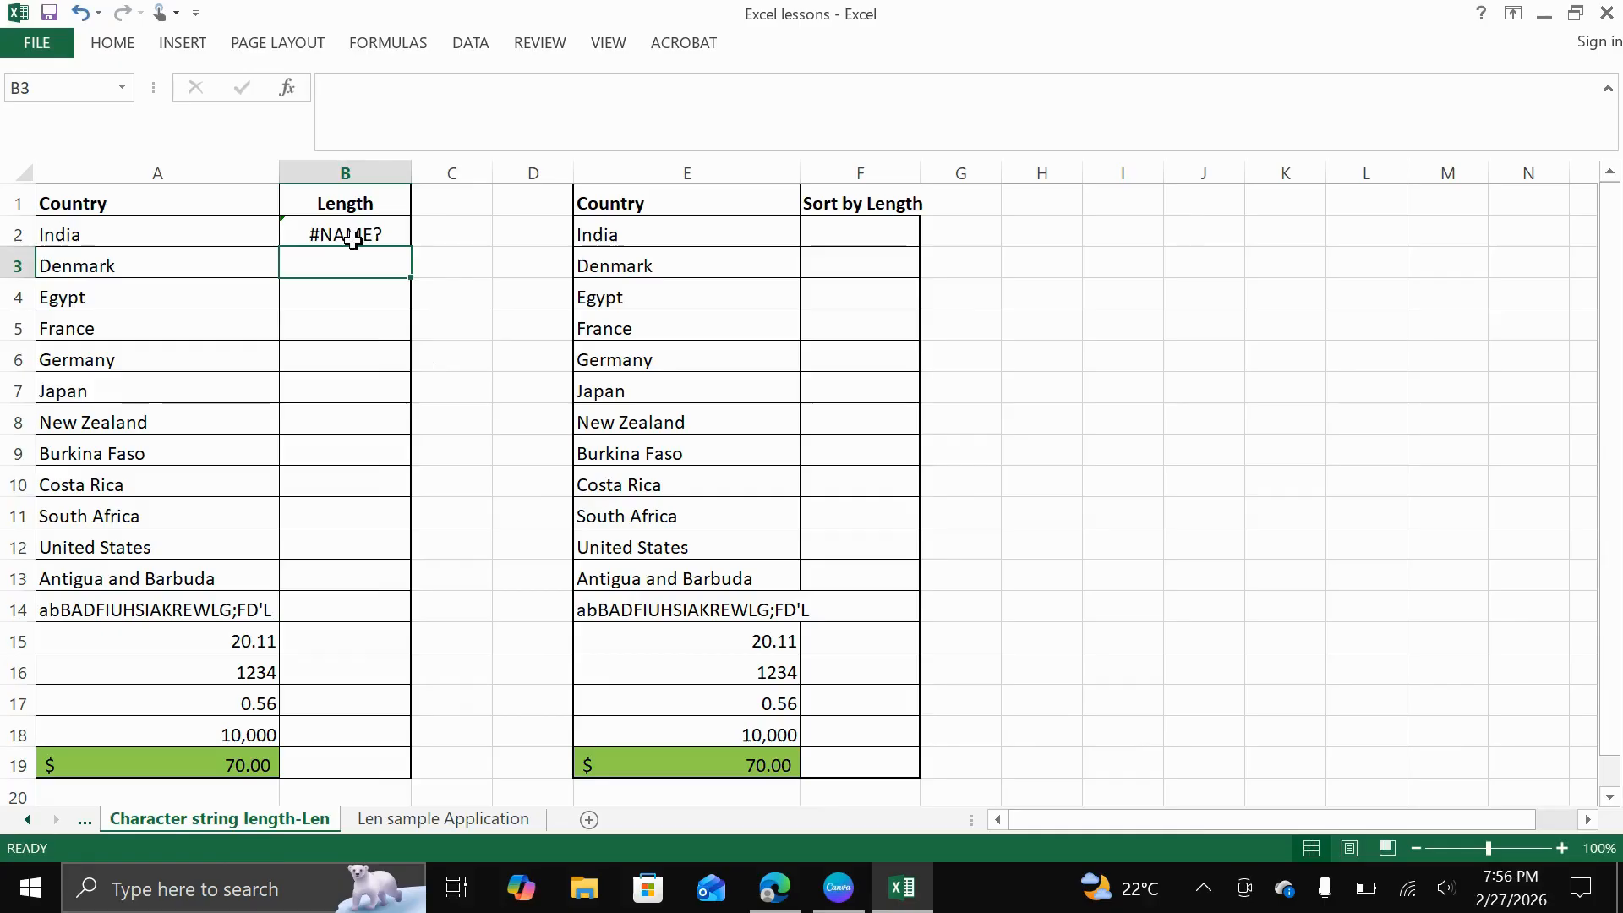
left_click(349, 237)
left_click(382, 88)
left_click(382, 88)
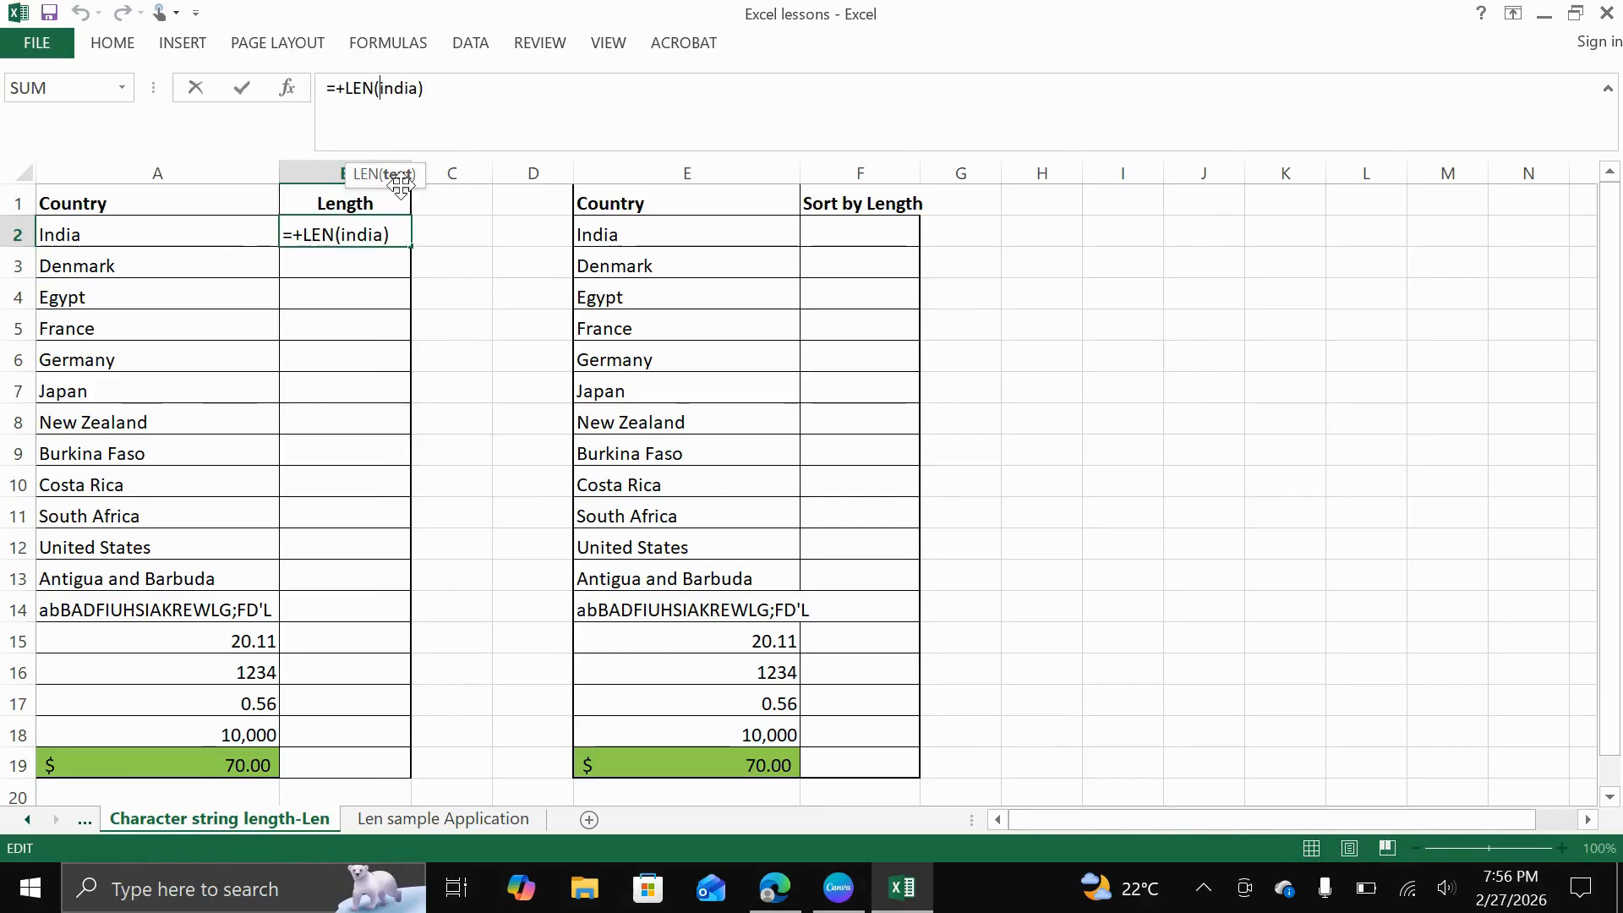
type("\"")
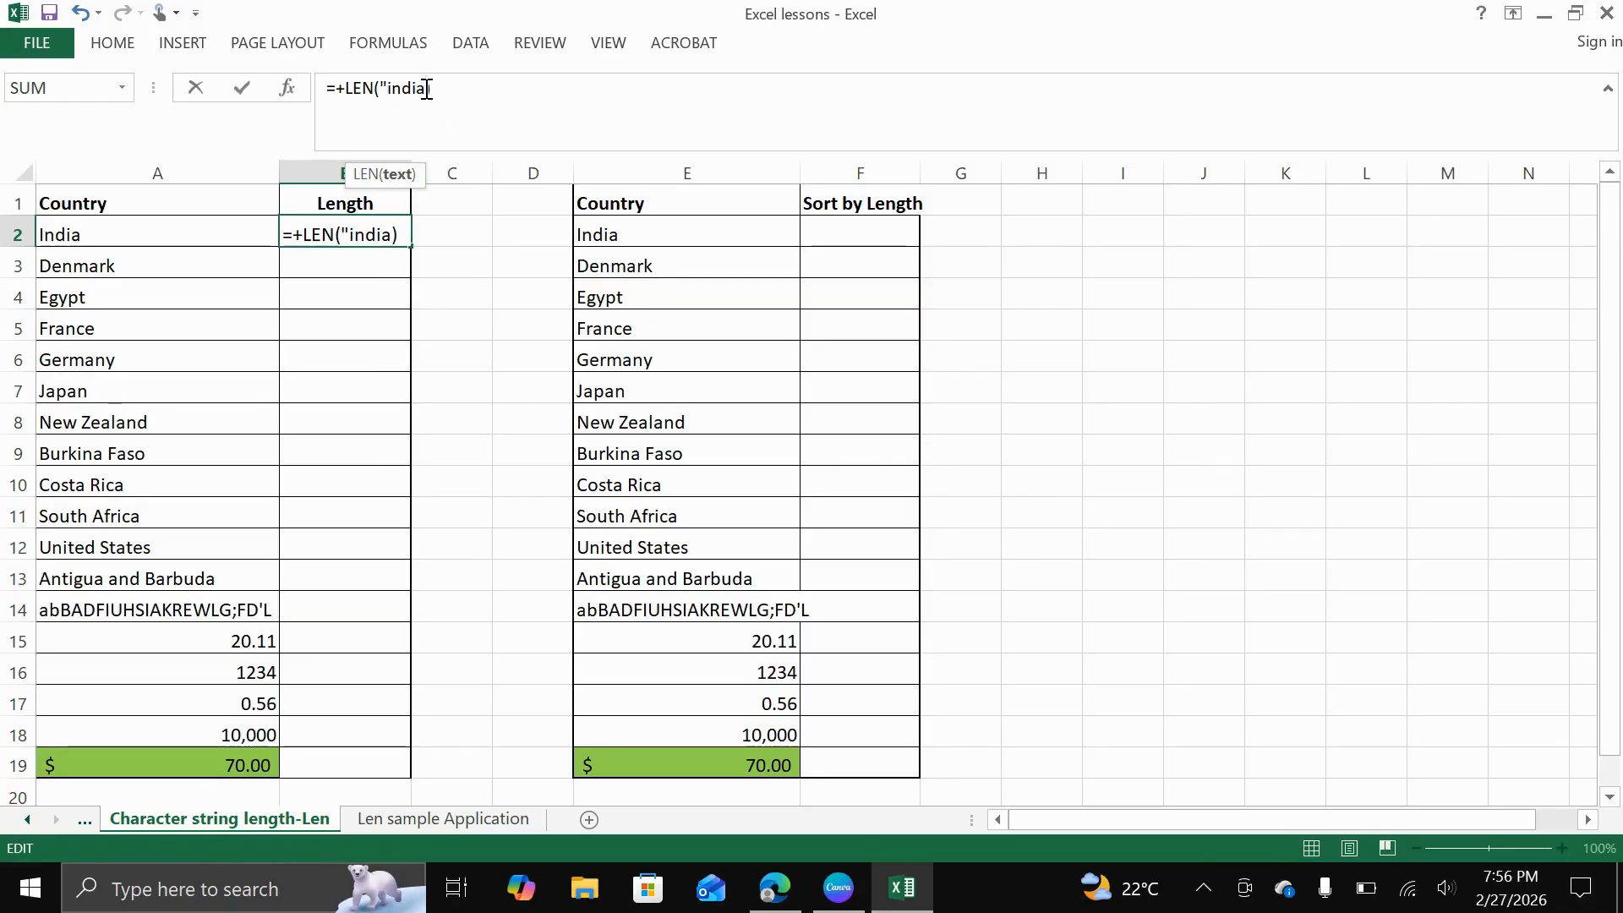
type("\"")
key("Return")
left_click(366, 229)
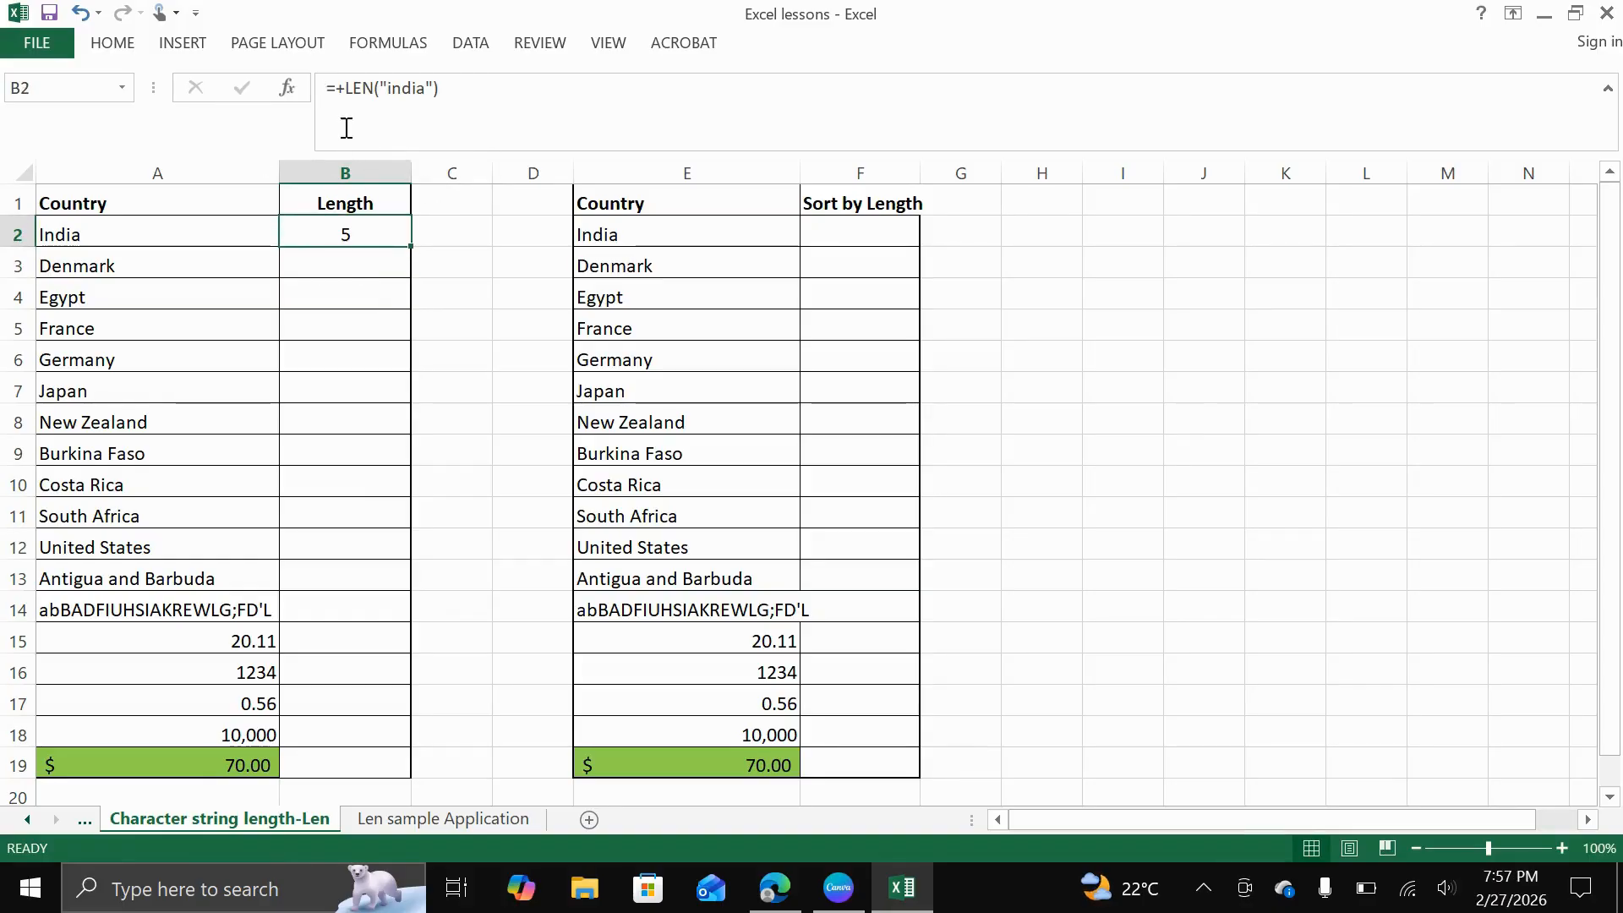
left_click_drag(377, 88, 436, 91)
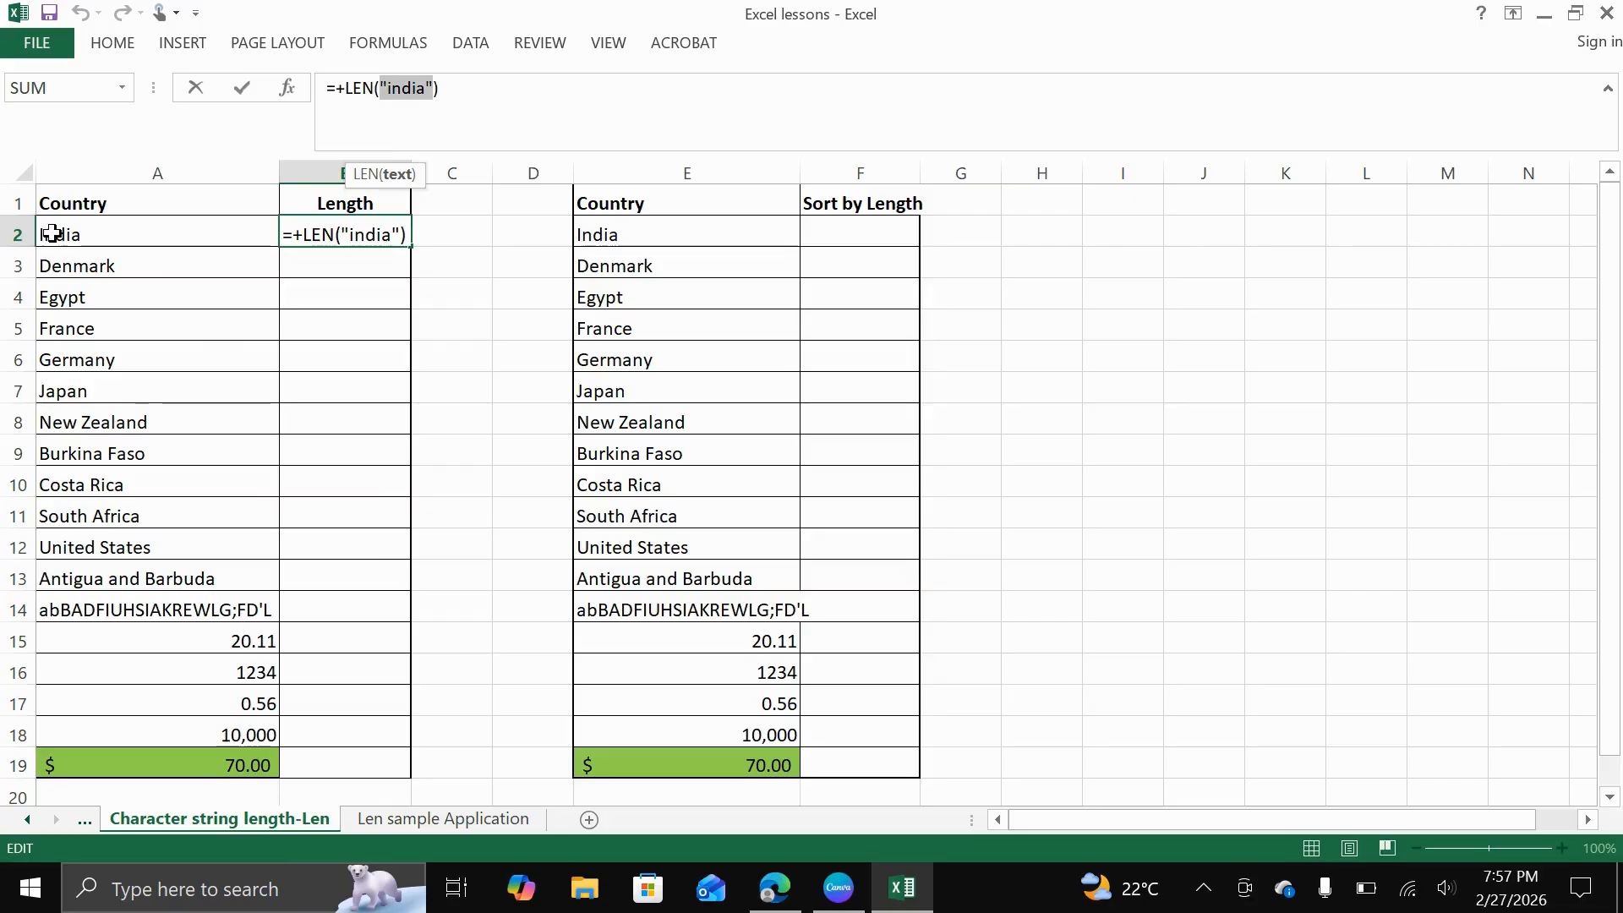
key("Return")
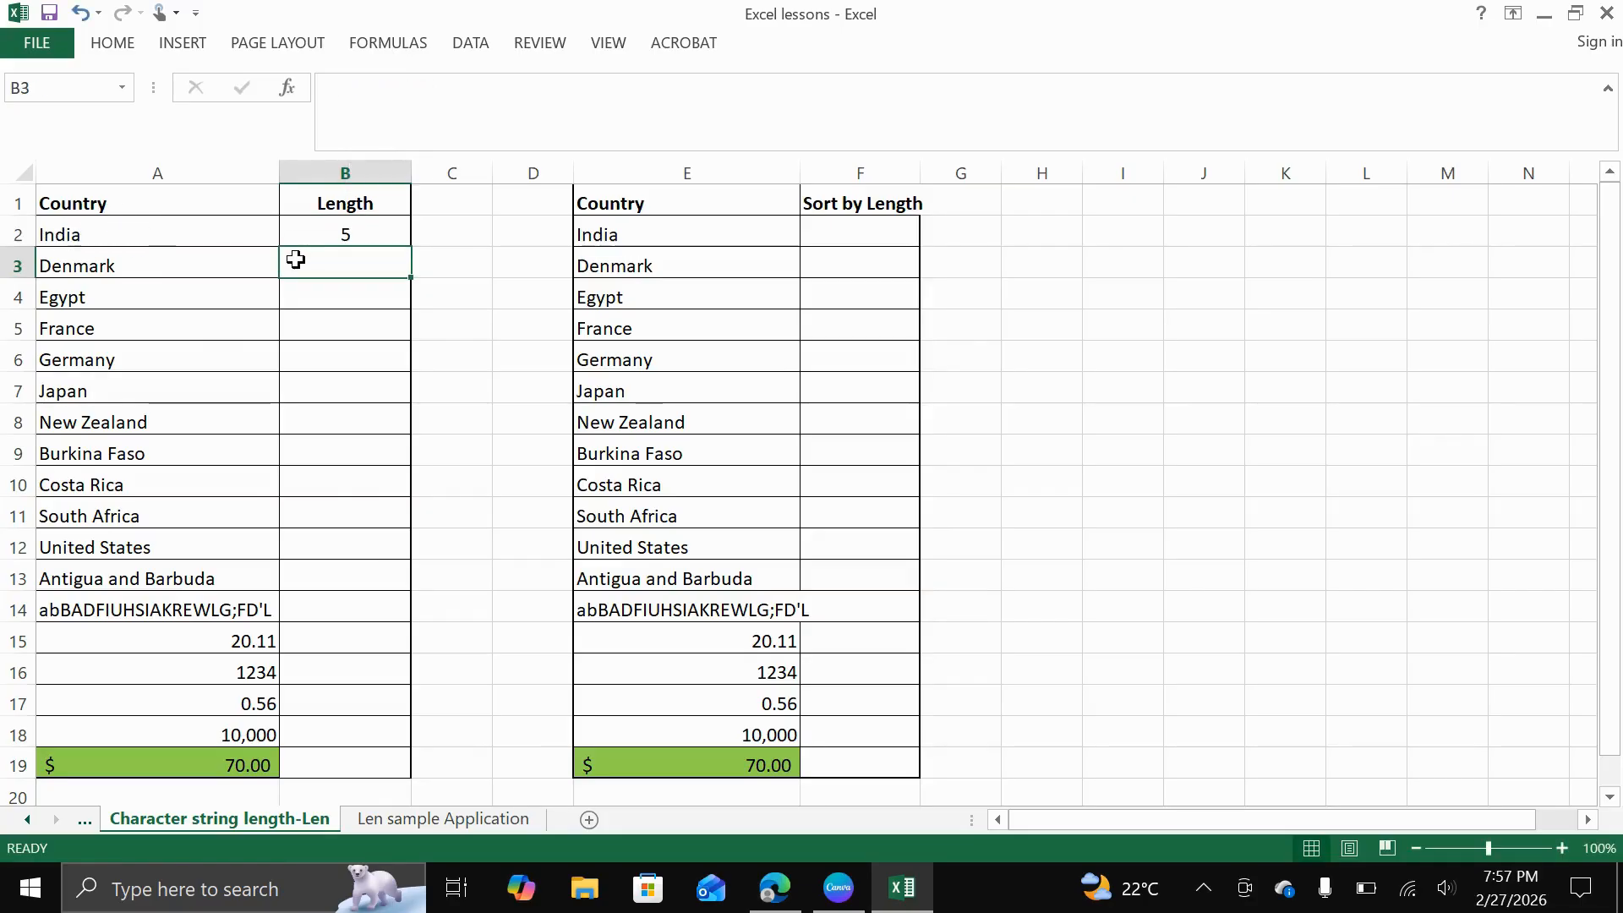
Replace the formula in cell B2 with =LEN(A2), referencing the country cell instead of literal text
left_click(354, 231)
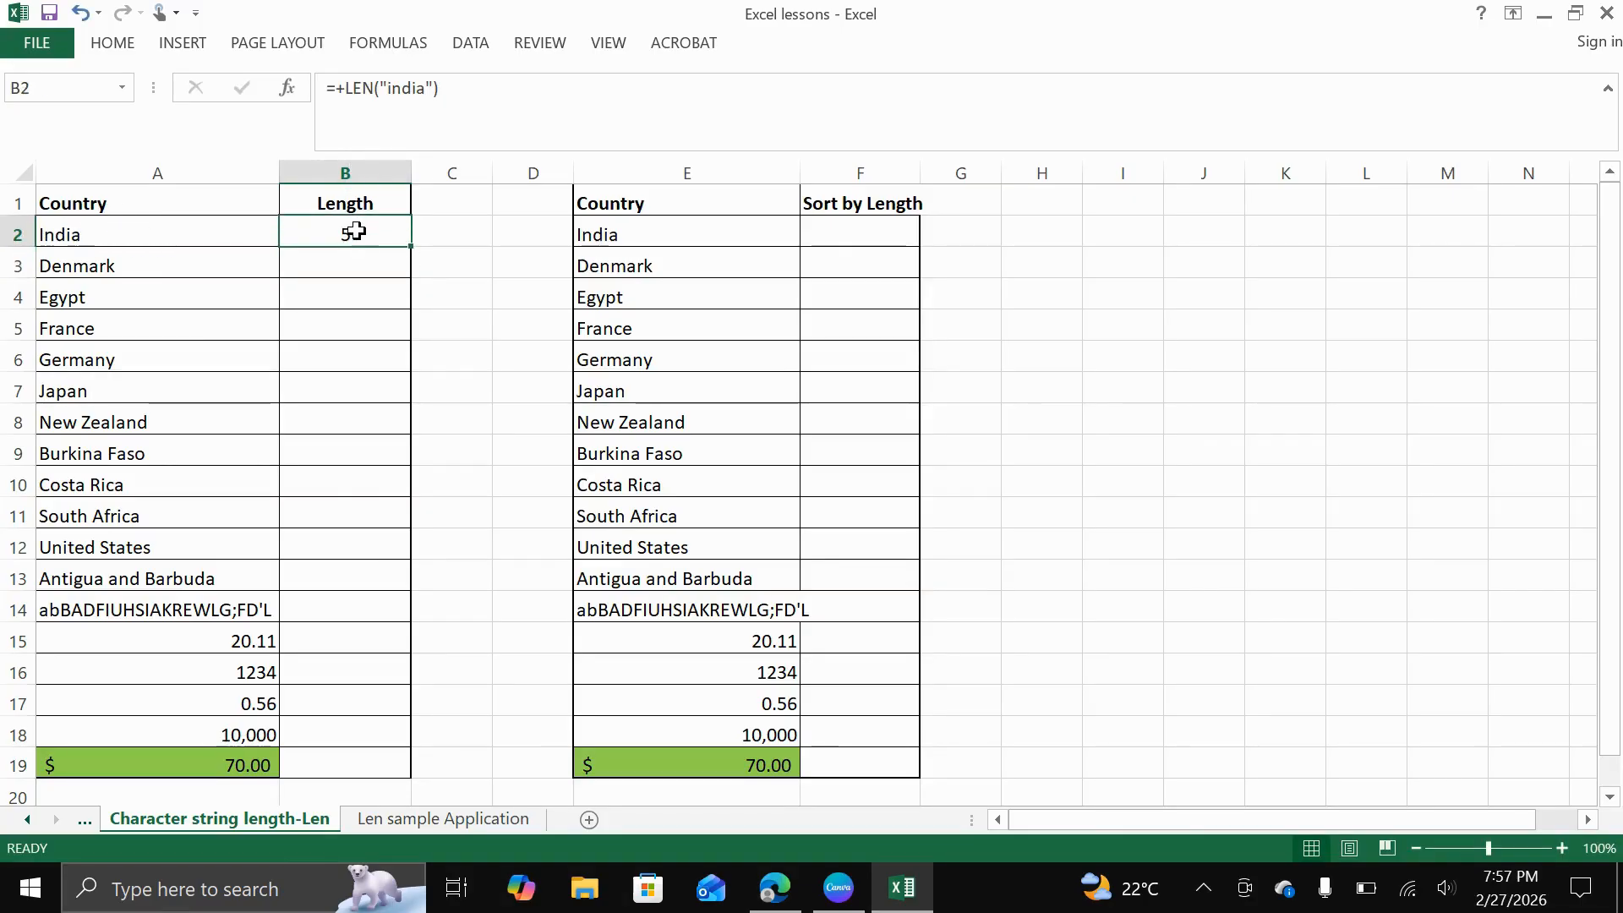
type("=len")
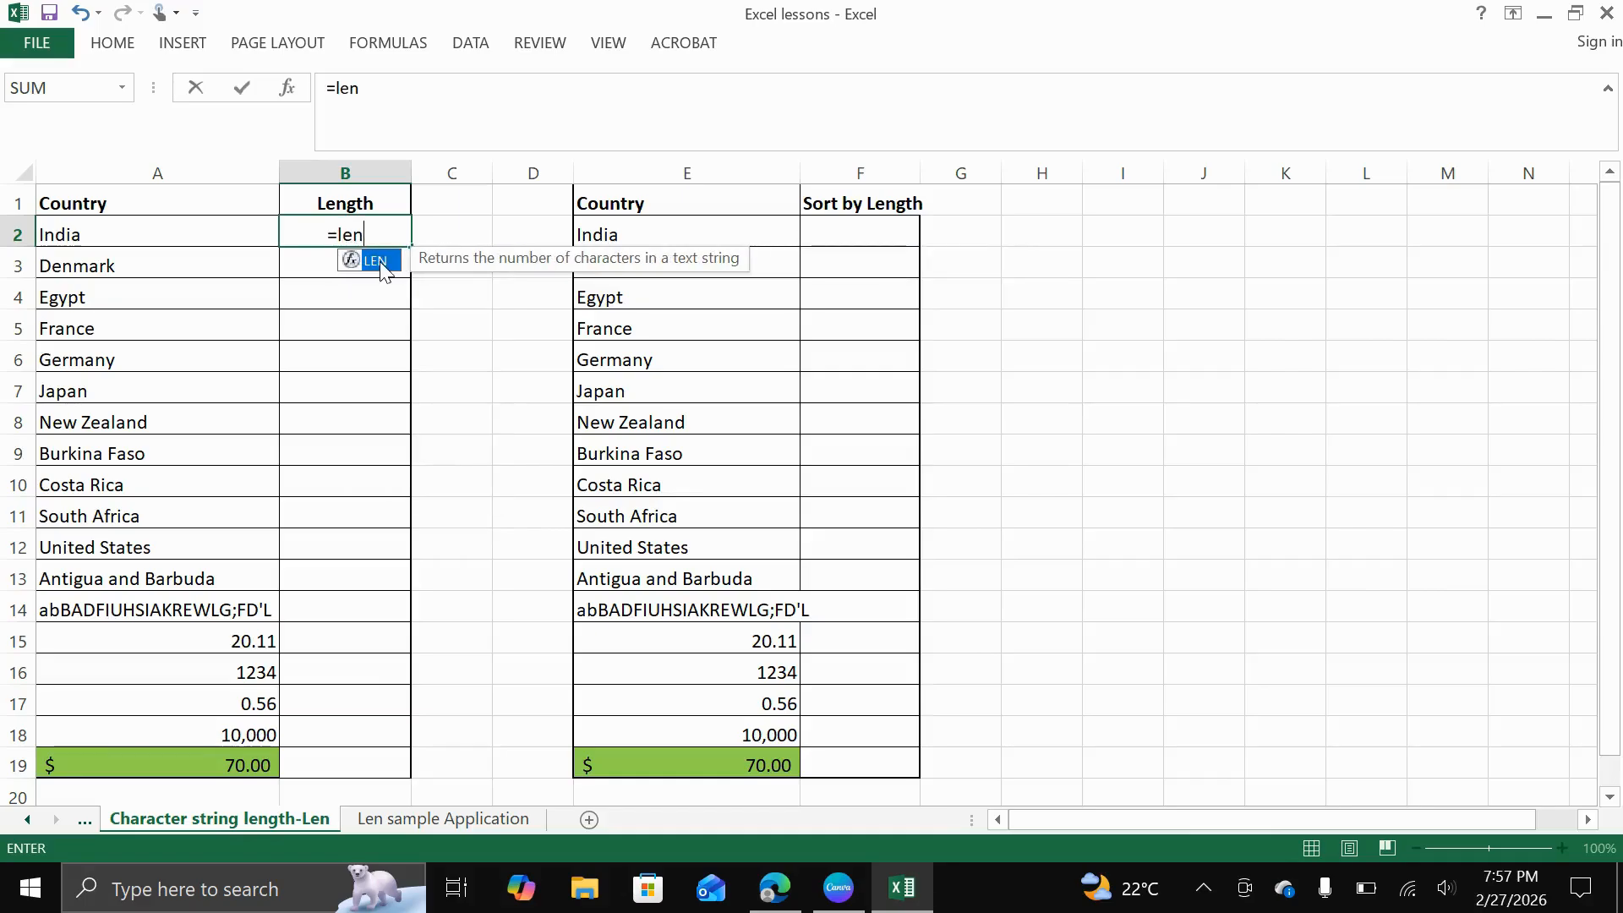
double_click(382, 264)
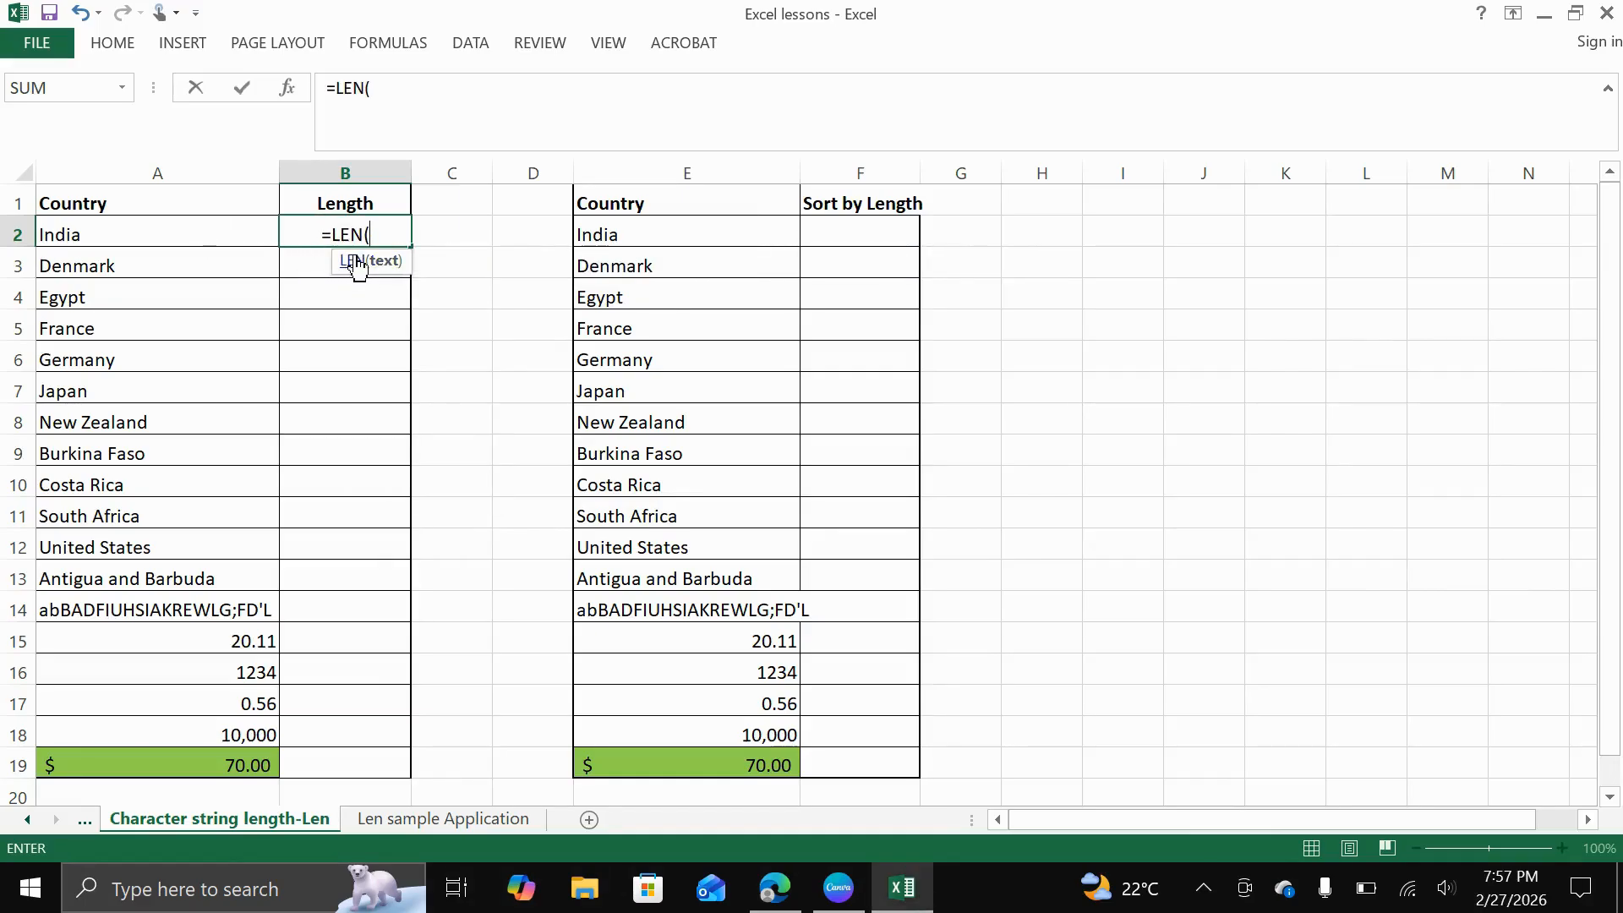
left_click(103, 236)
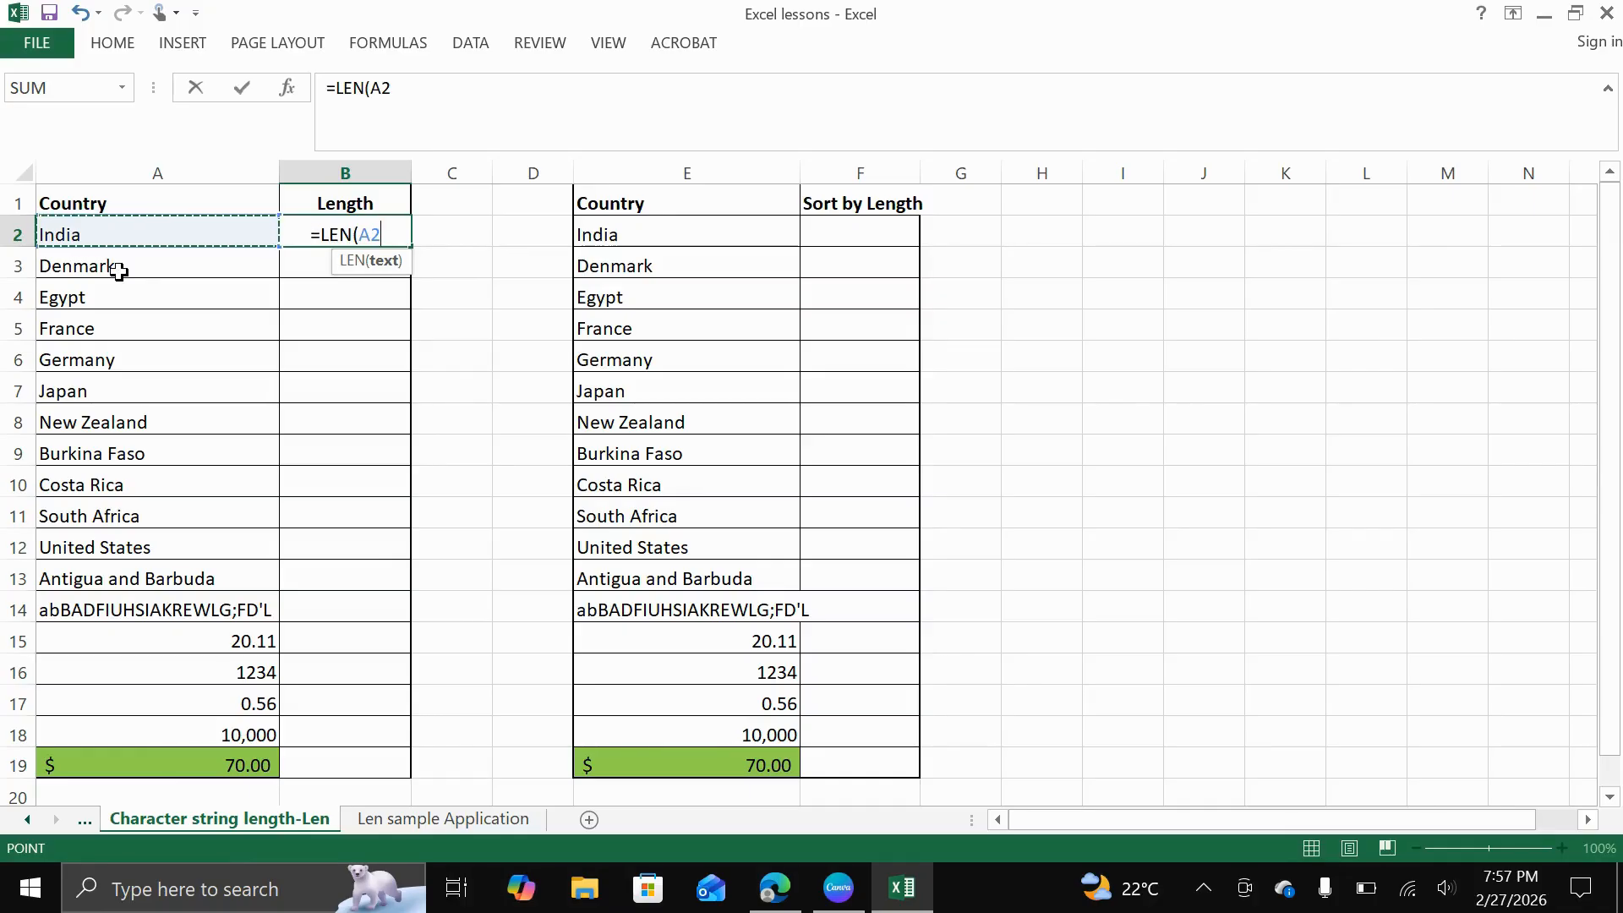
type("(")
key("BackSpace")
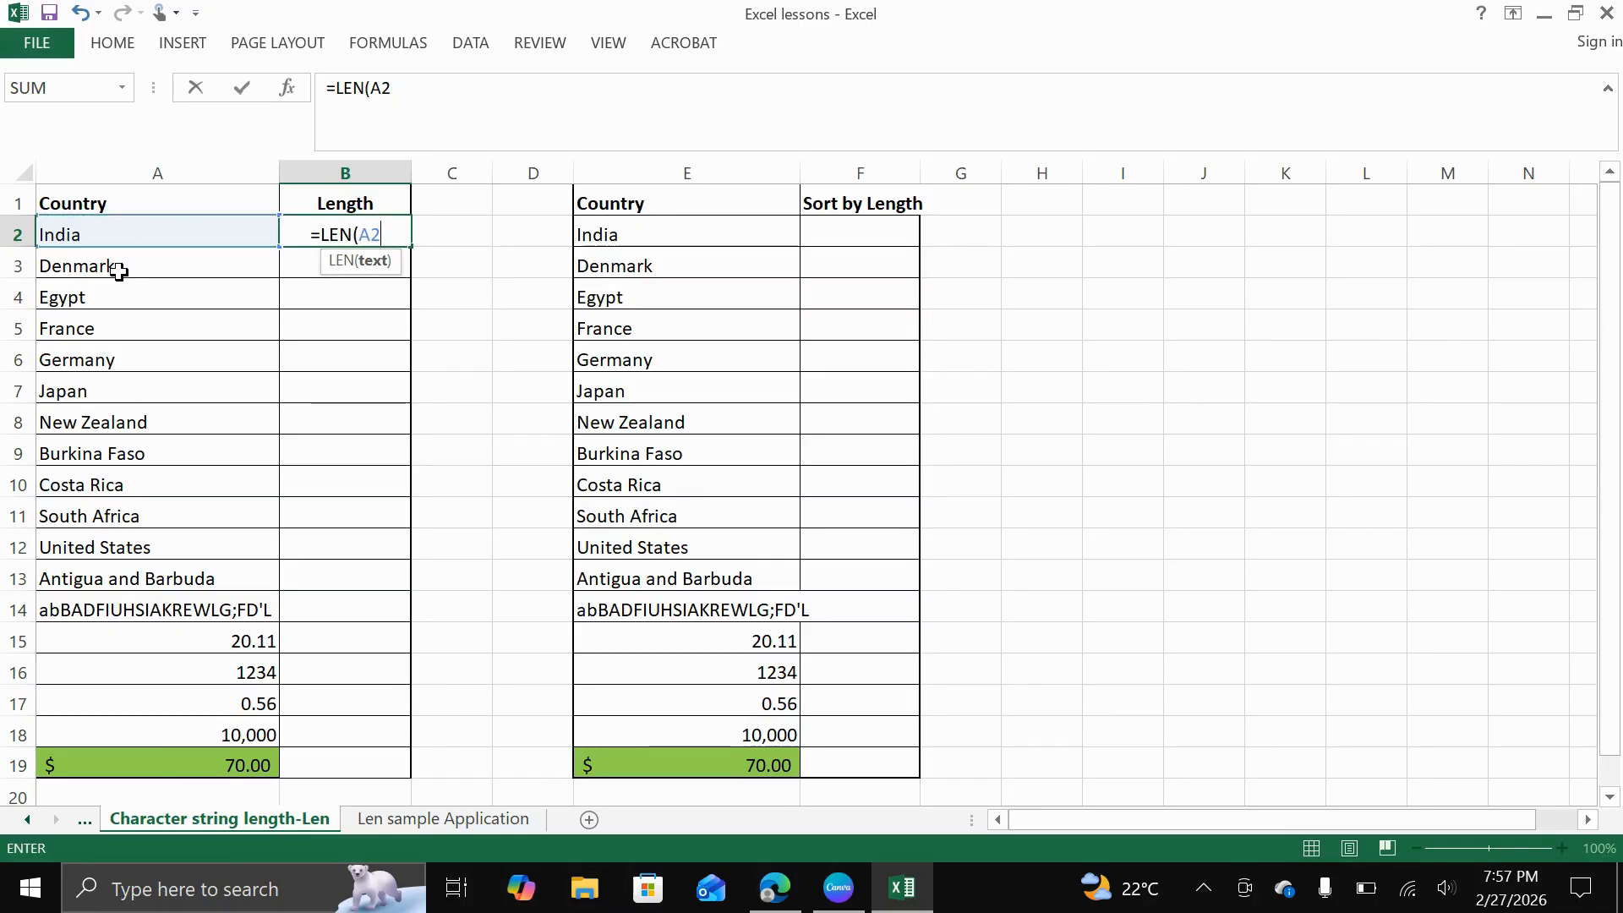
type(")")
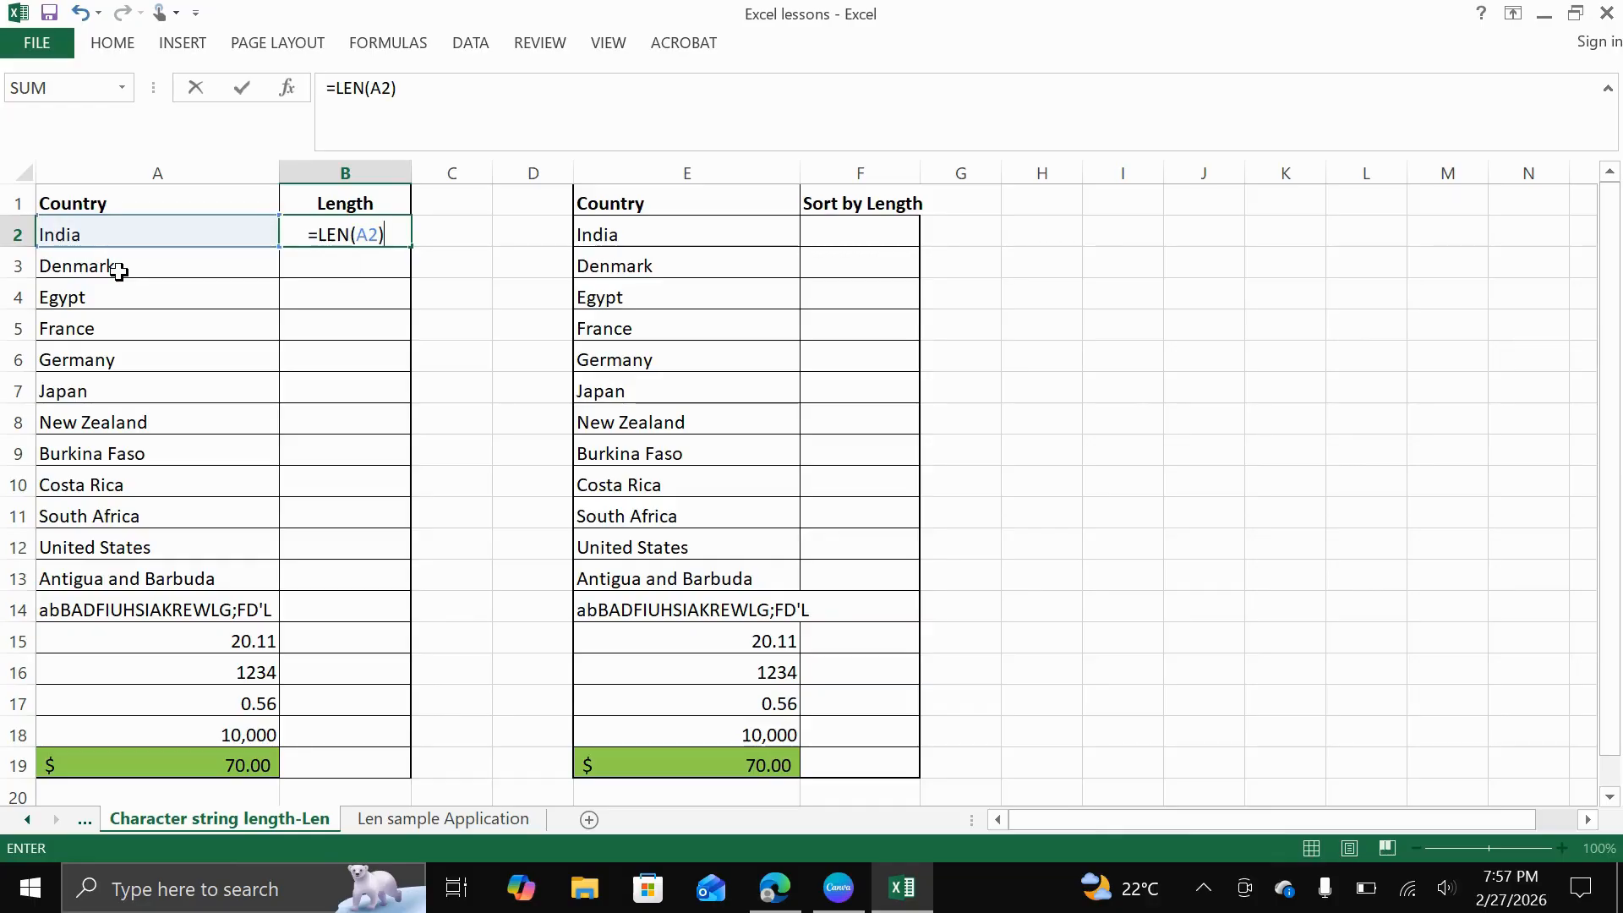
key("Return")
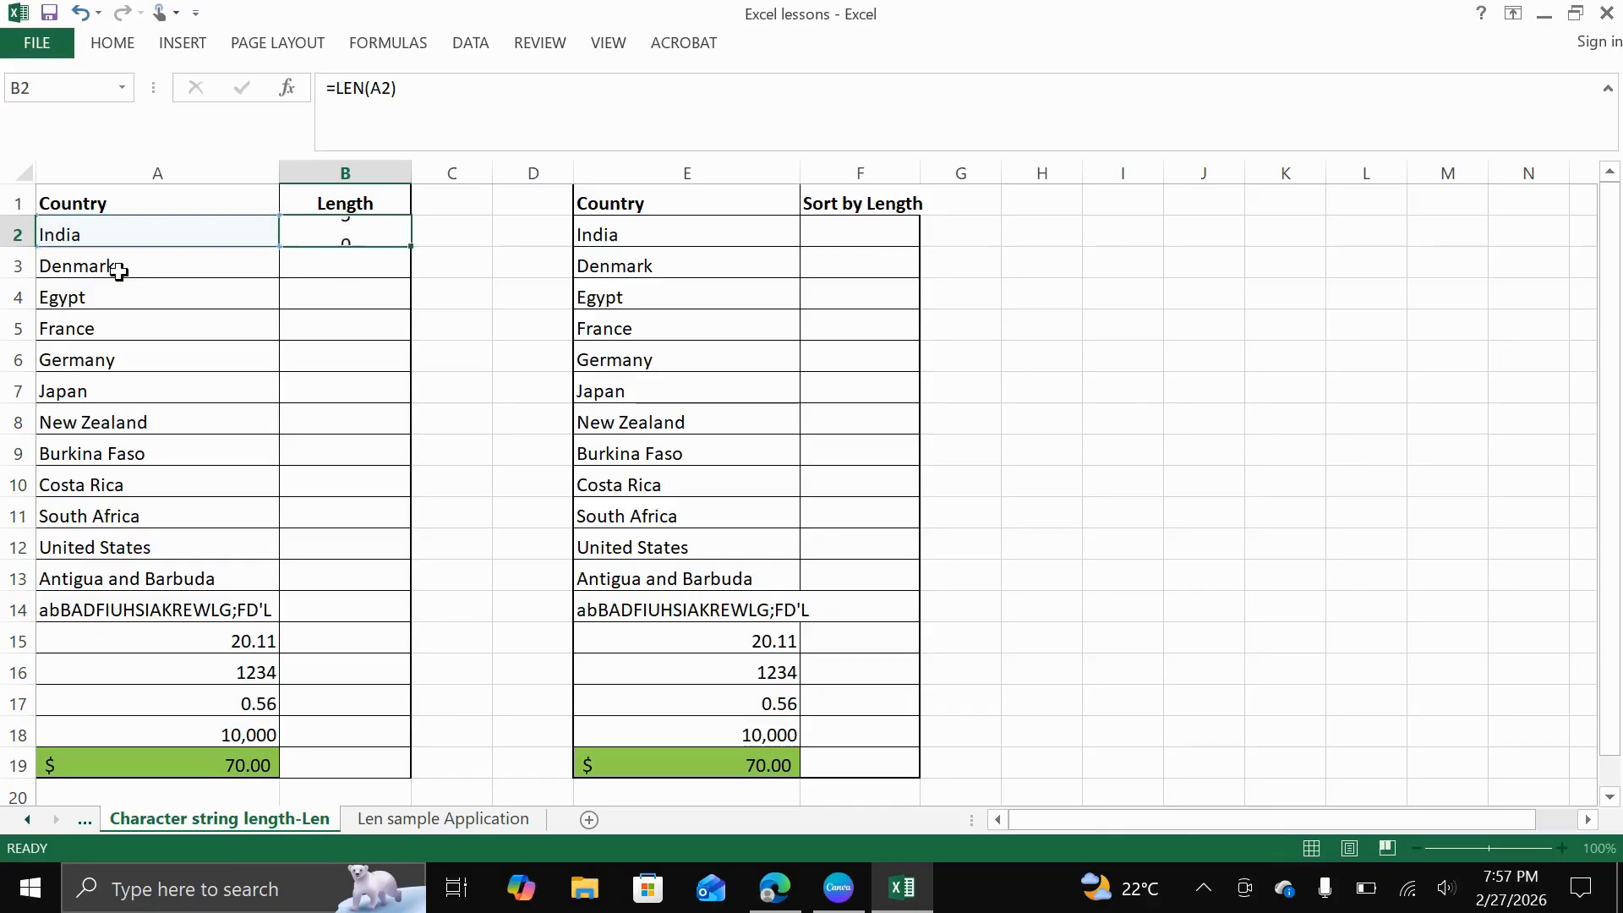
Fill the LEN formula from B2 down the Length column to row 19 and check the copied formulas
left_click(328, 224)
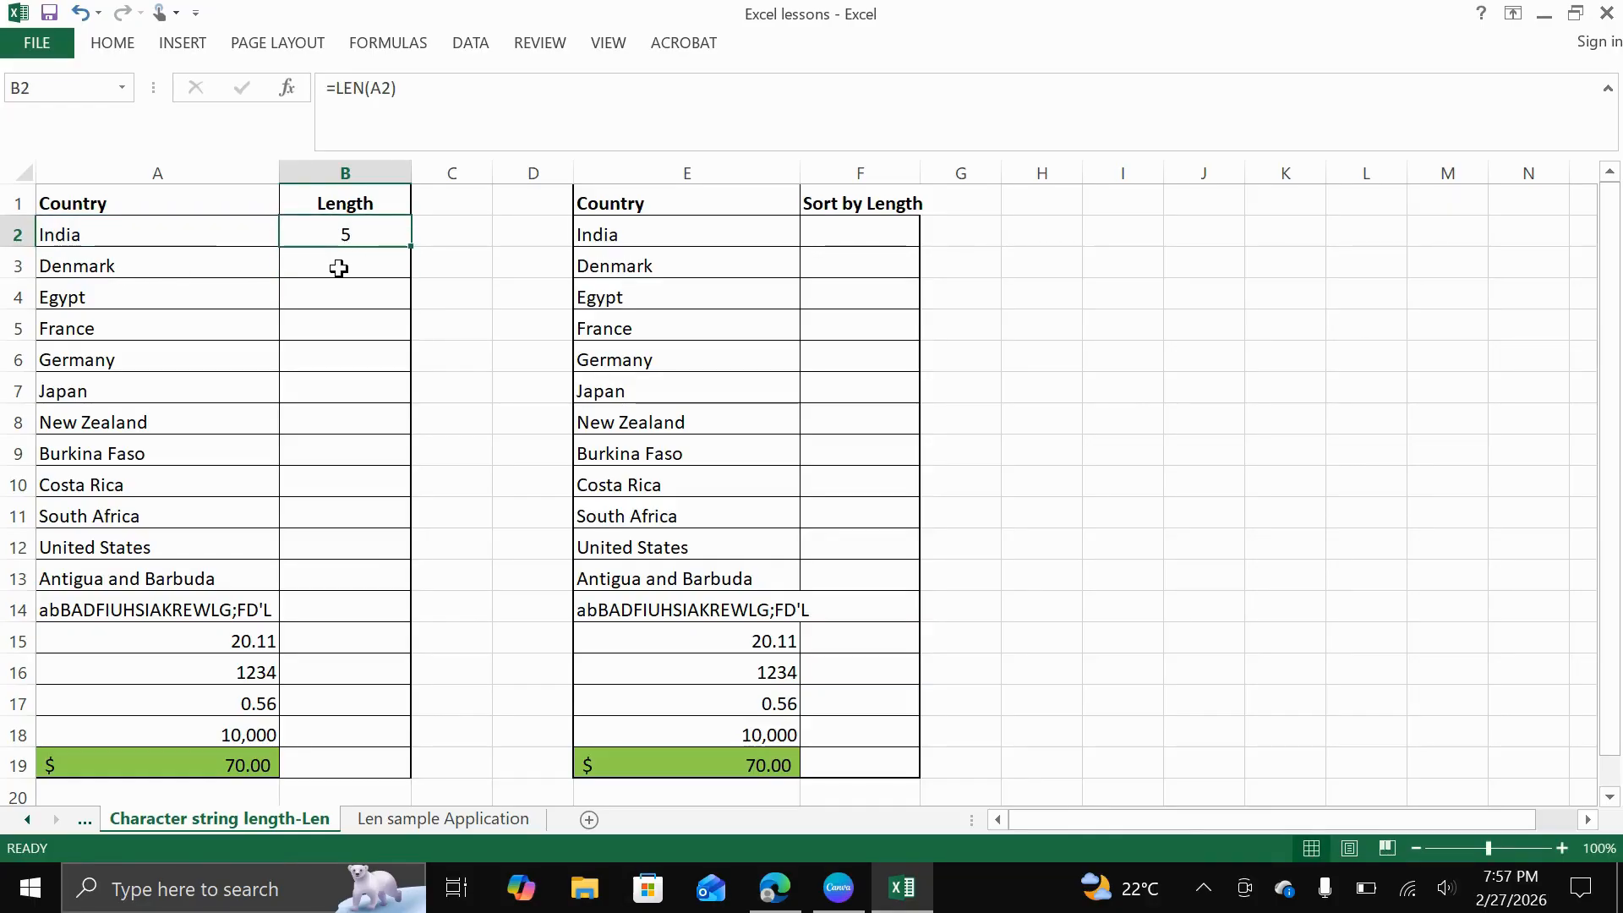
double_click(408, 245)
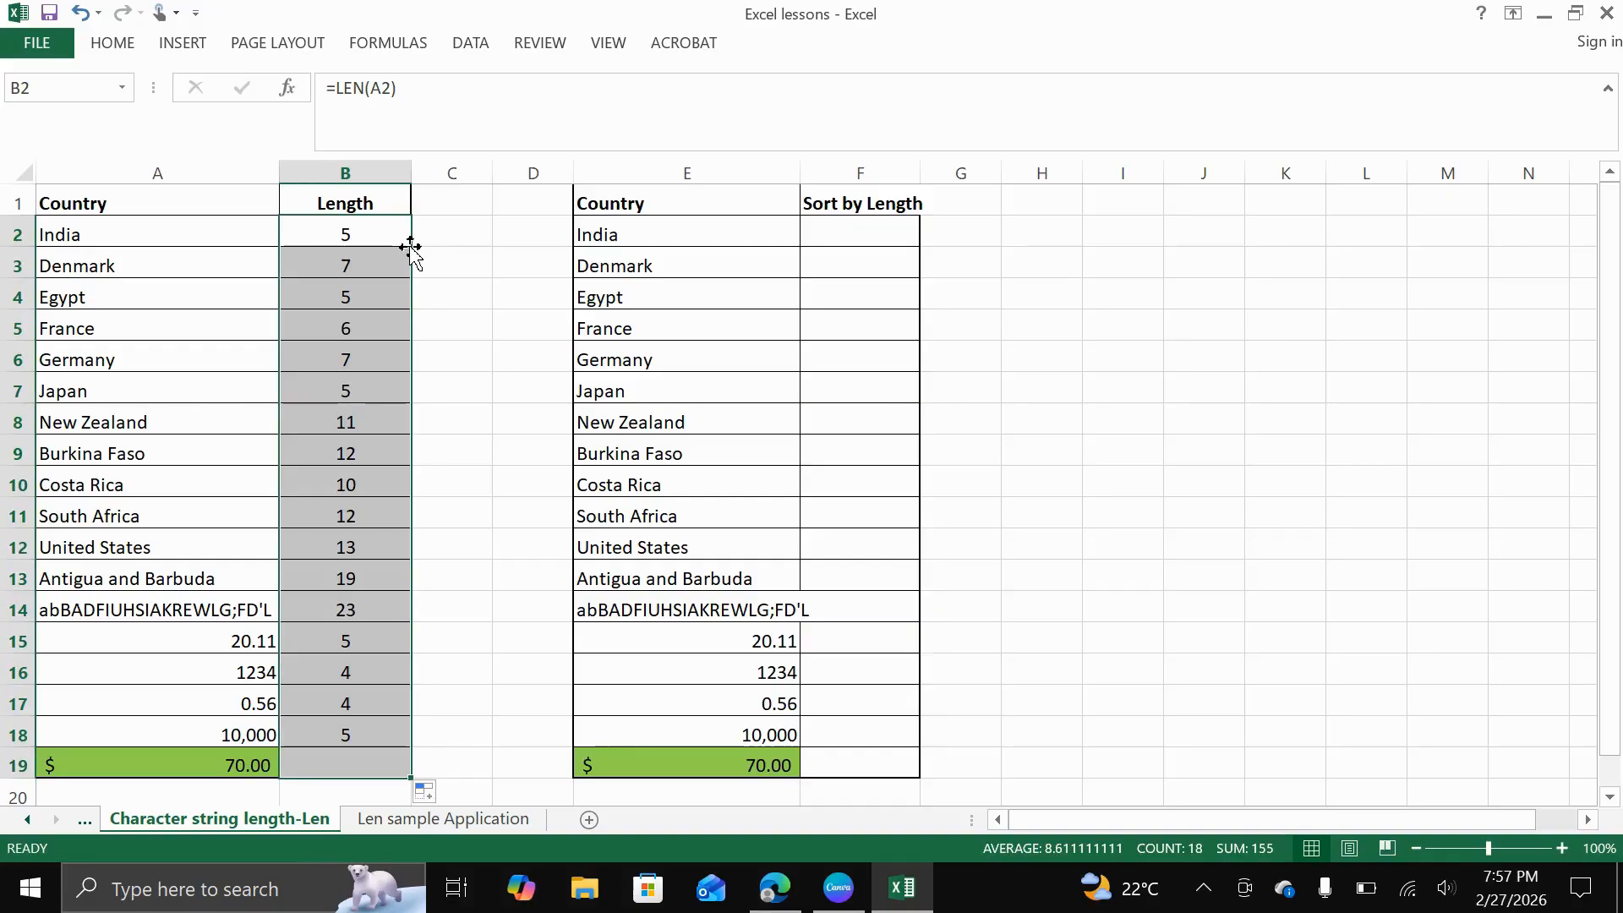
scroll(393, 345, "down", 5)
scroll(393, 345, "up", 4)
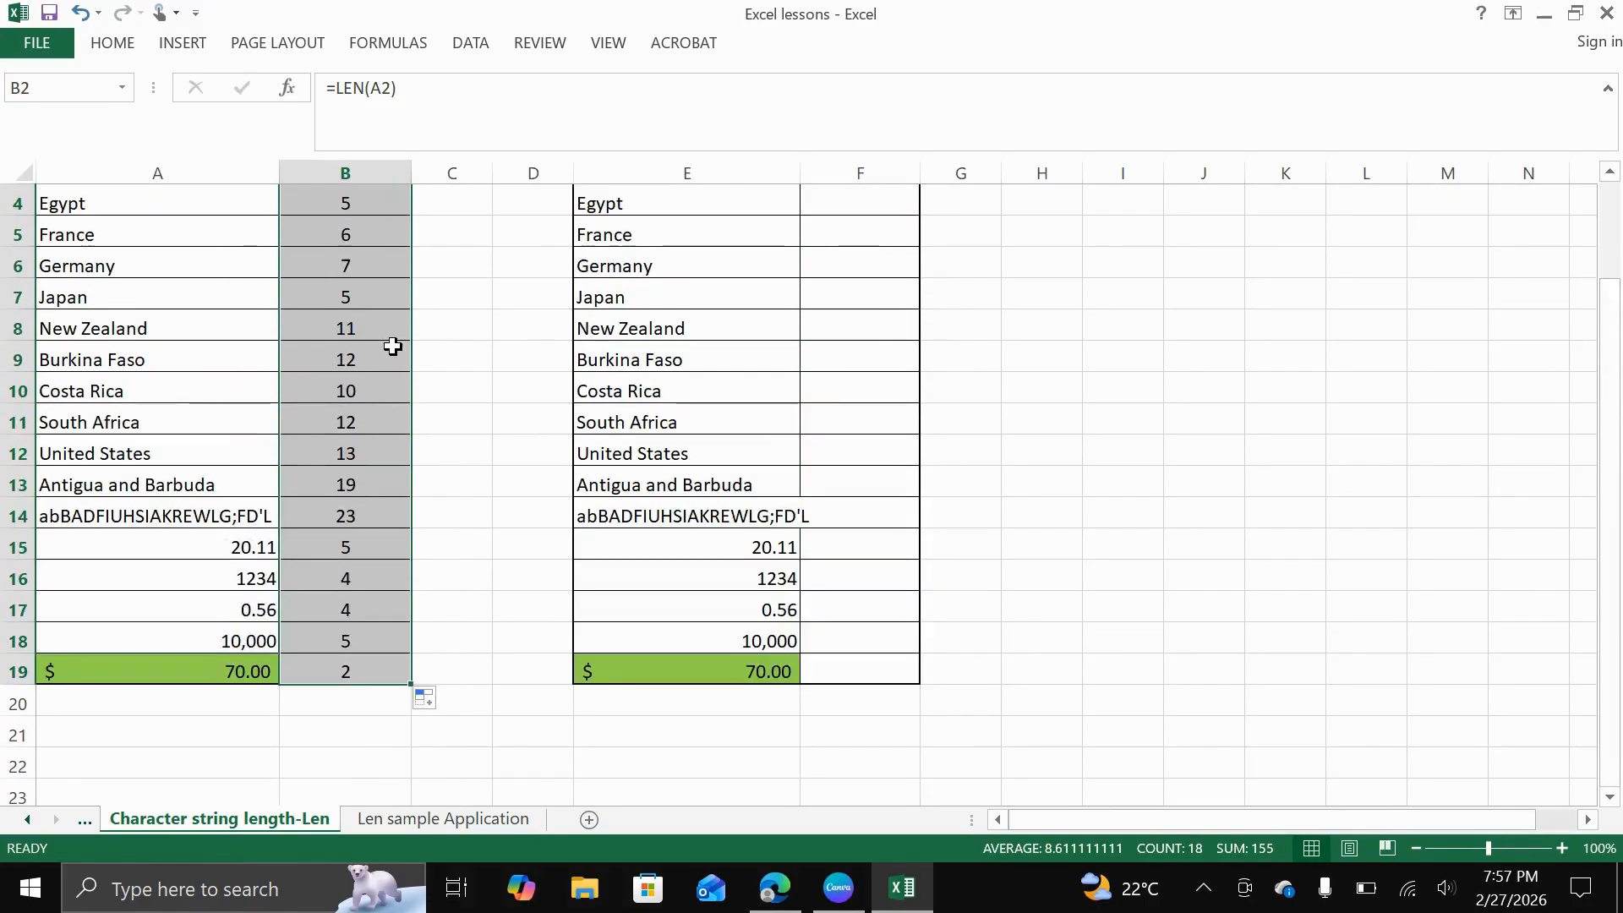
scroll(387, 344, "up", 1)
left_click(360, 294)
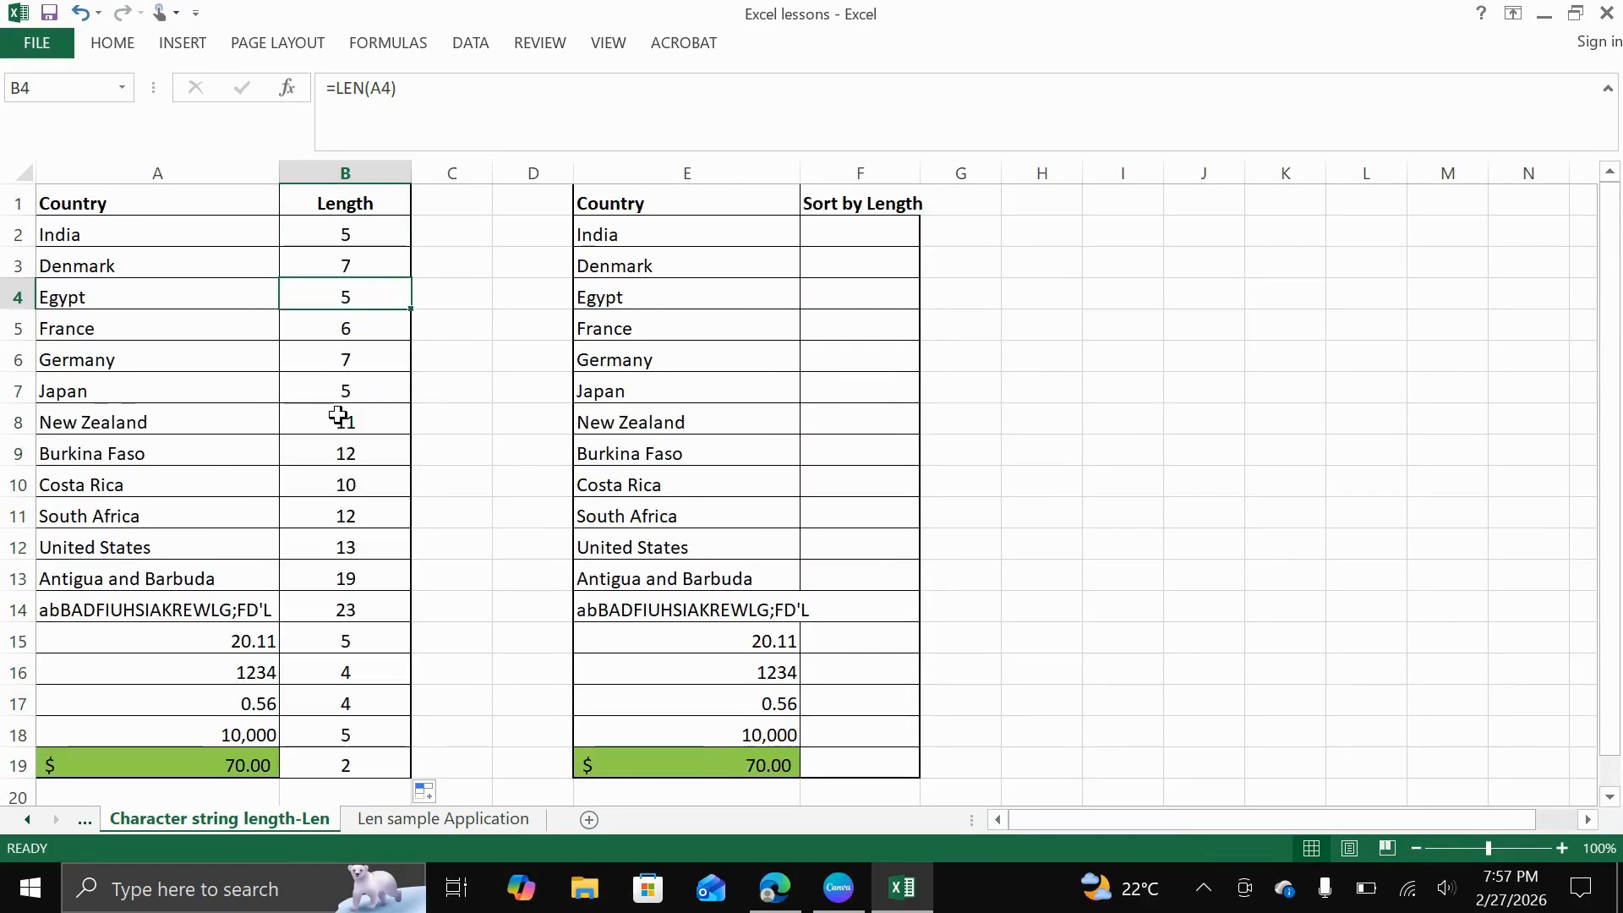
Remove the space between the two words of Costa Rica in cell A10, and undo that edit
scroll(340, 416, "down", 2)
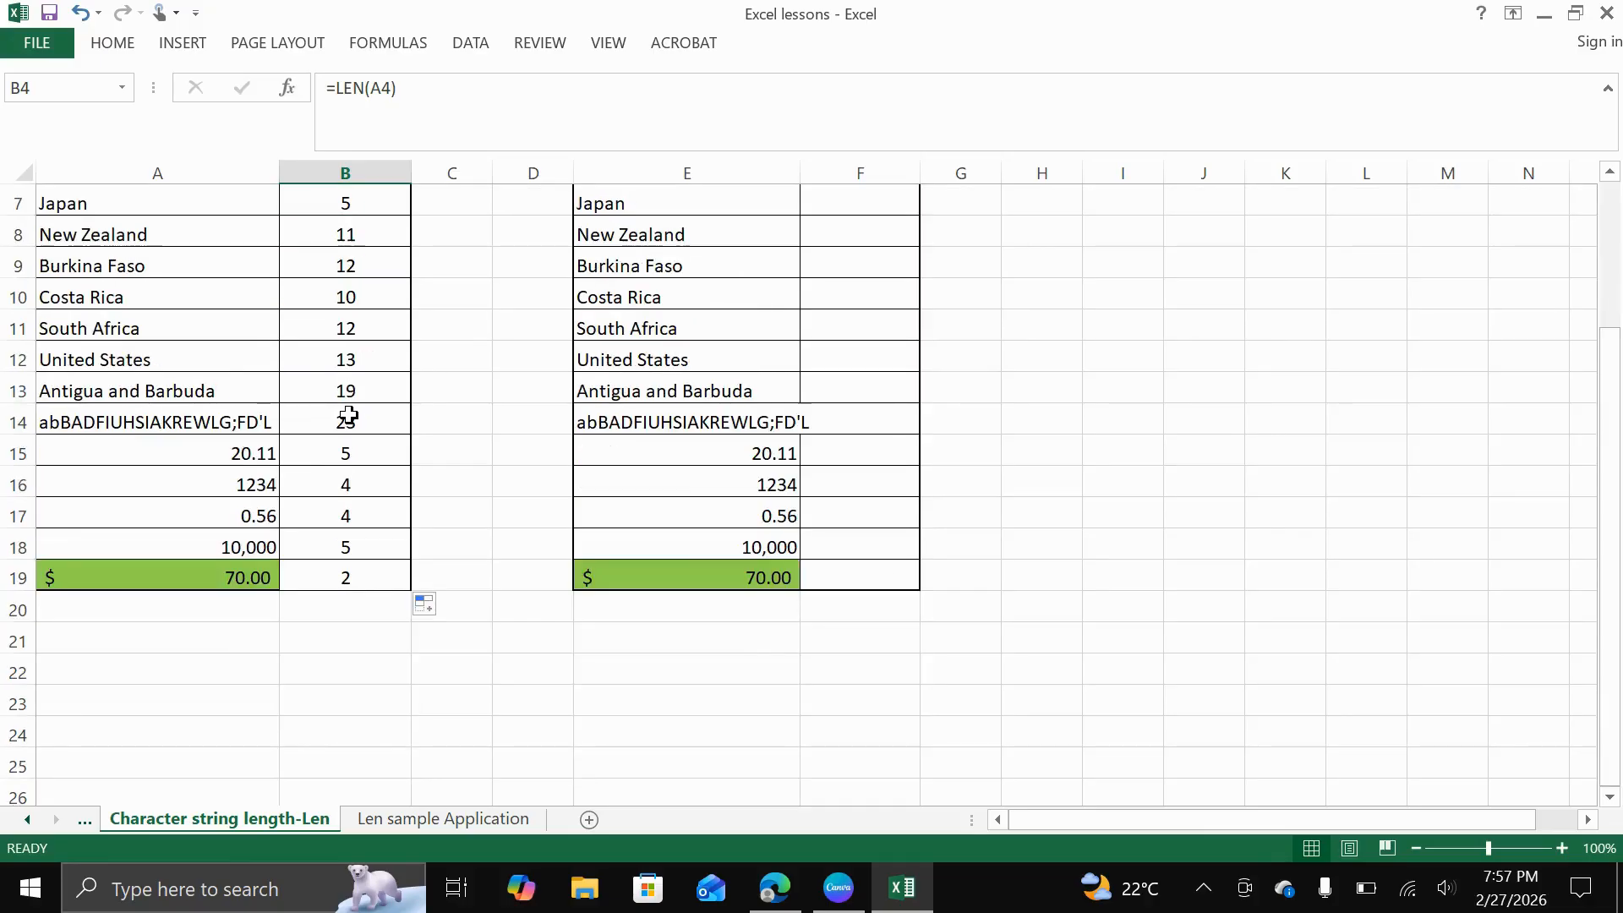
left_click(94, 298)
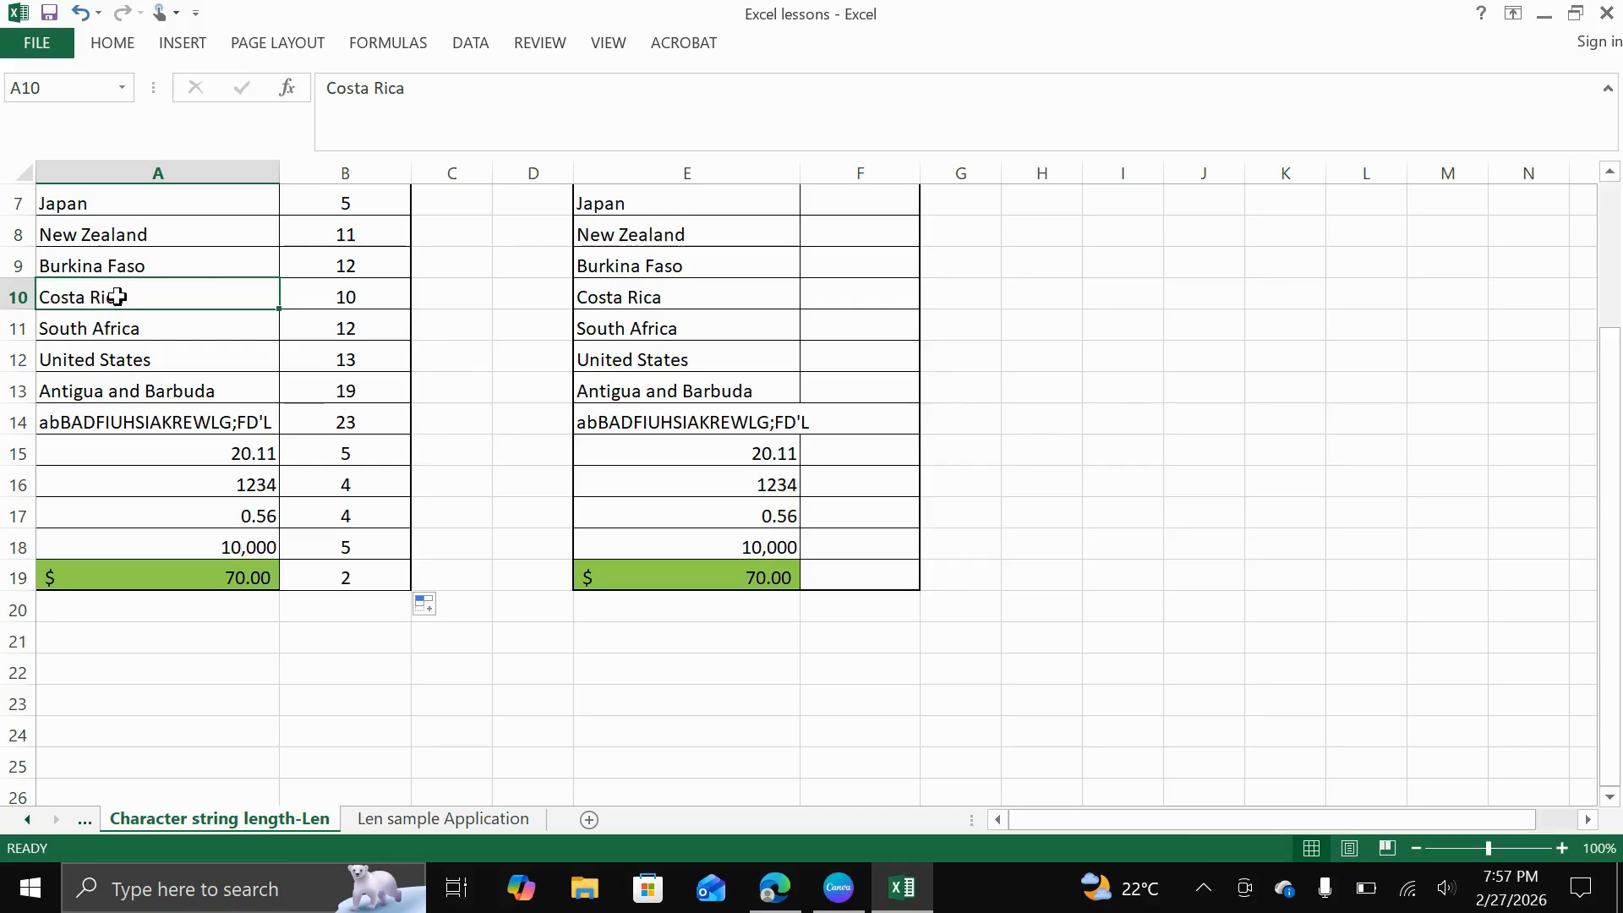
double_click(90, 300)
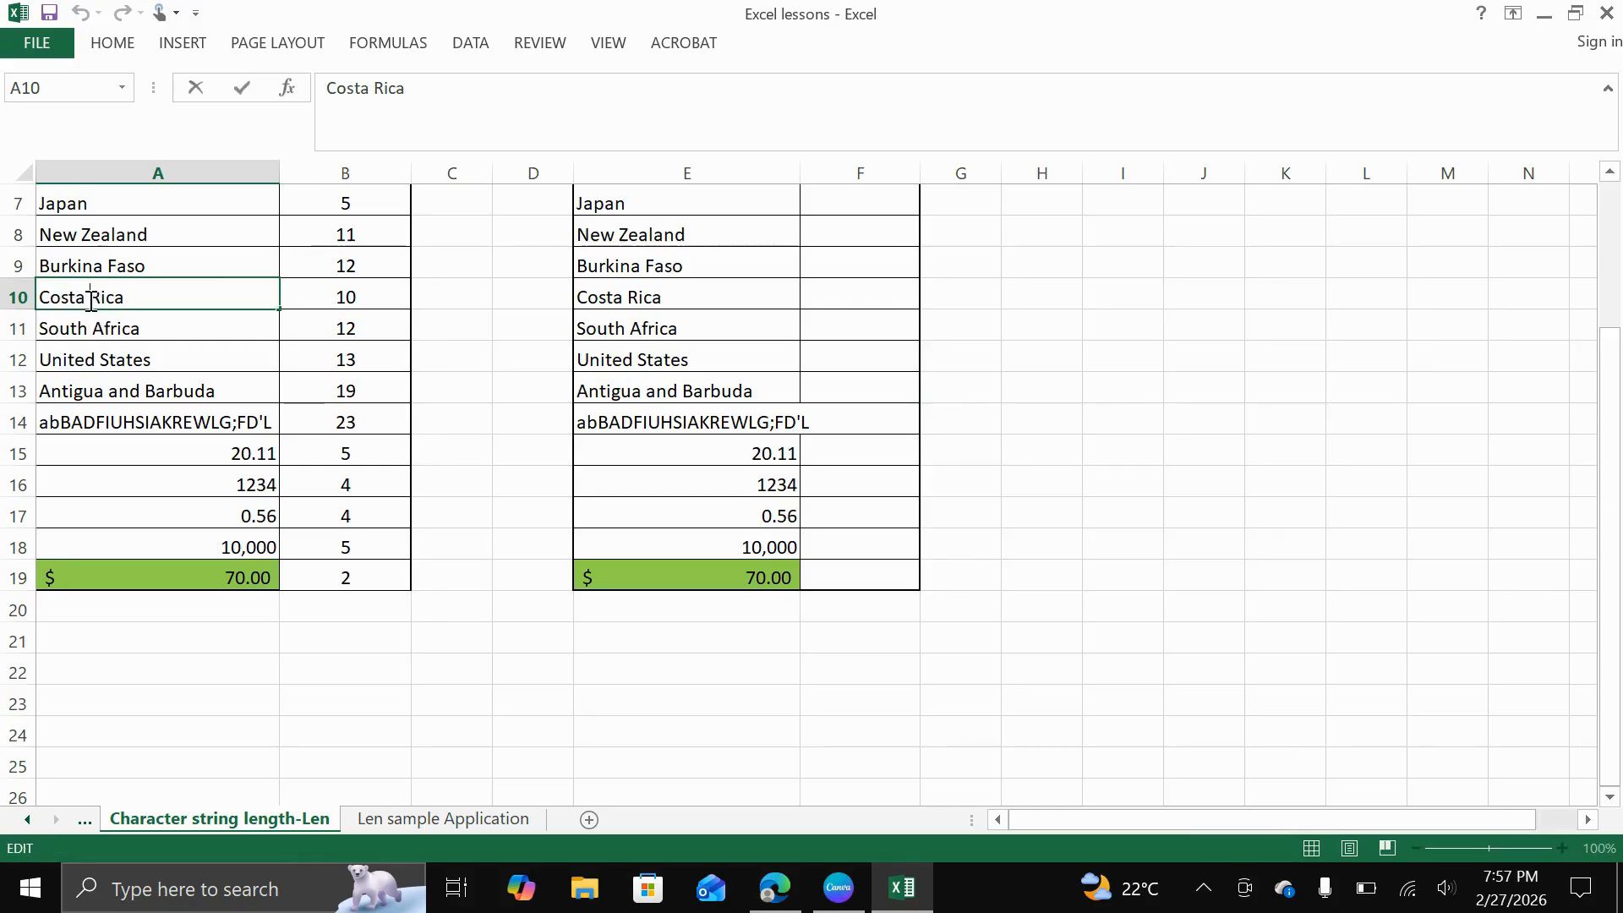
key("BackSpace")
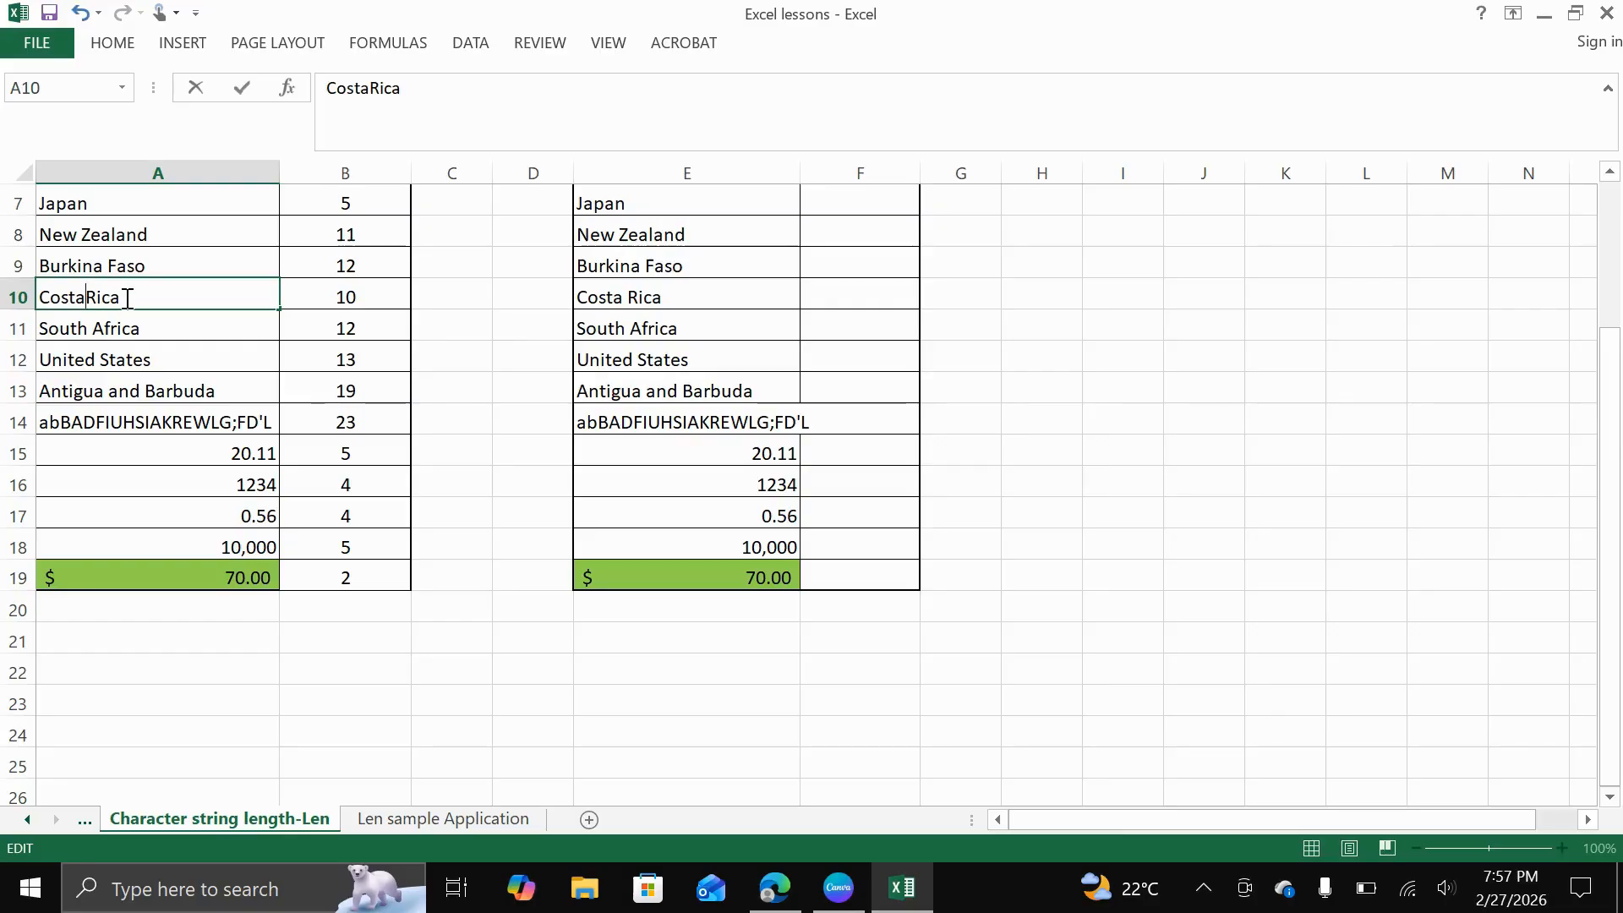
key("Return")
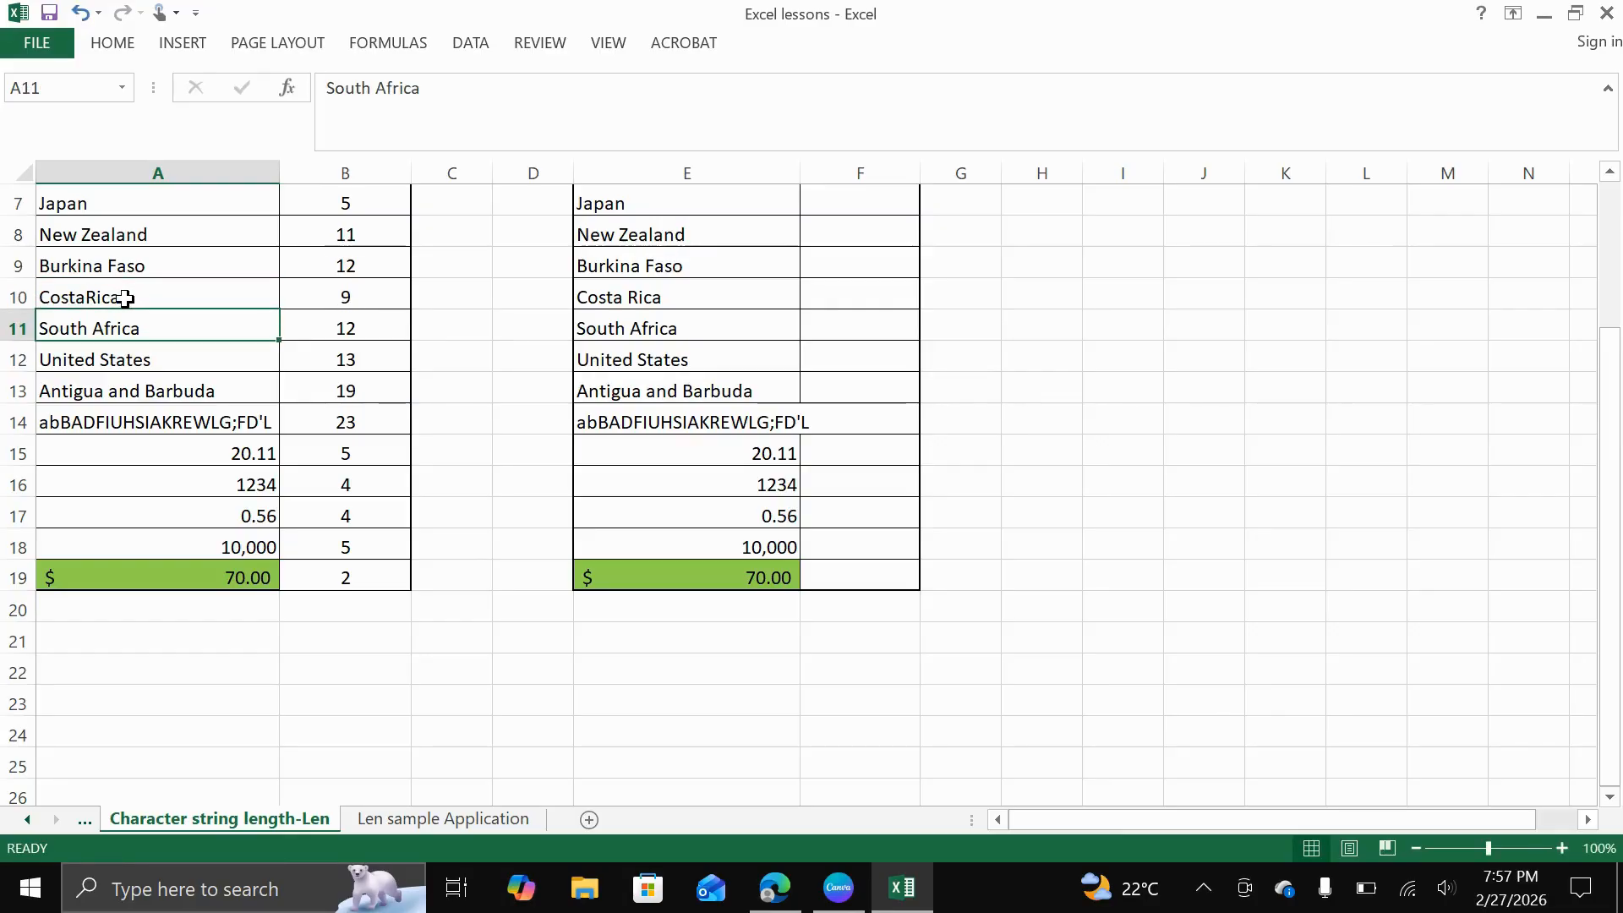
key("ctrl+z")
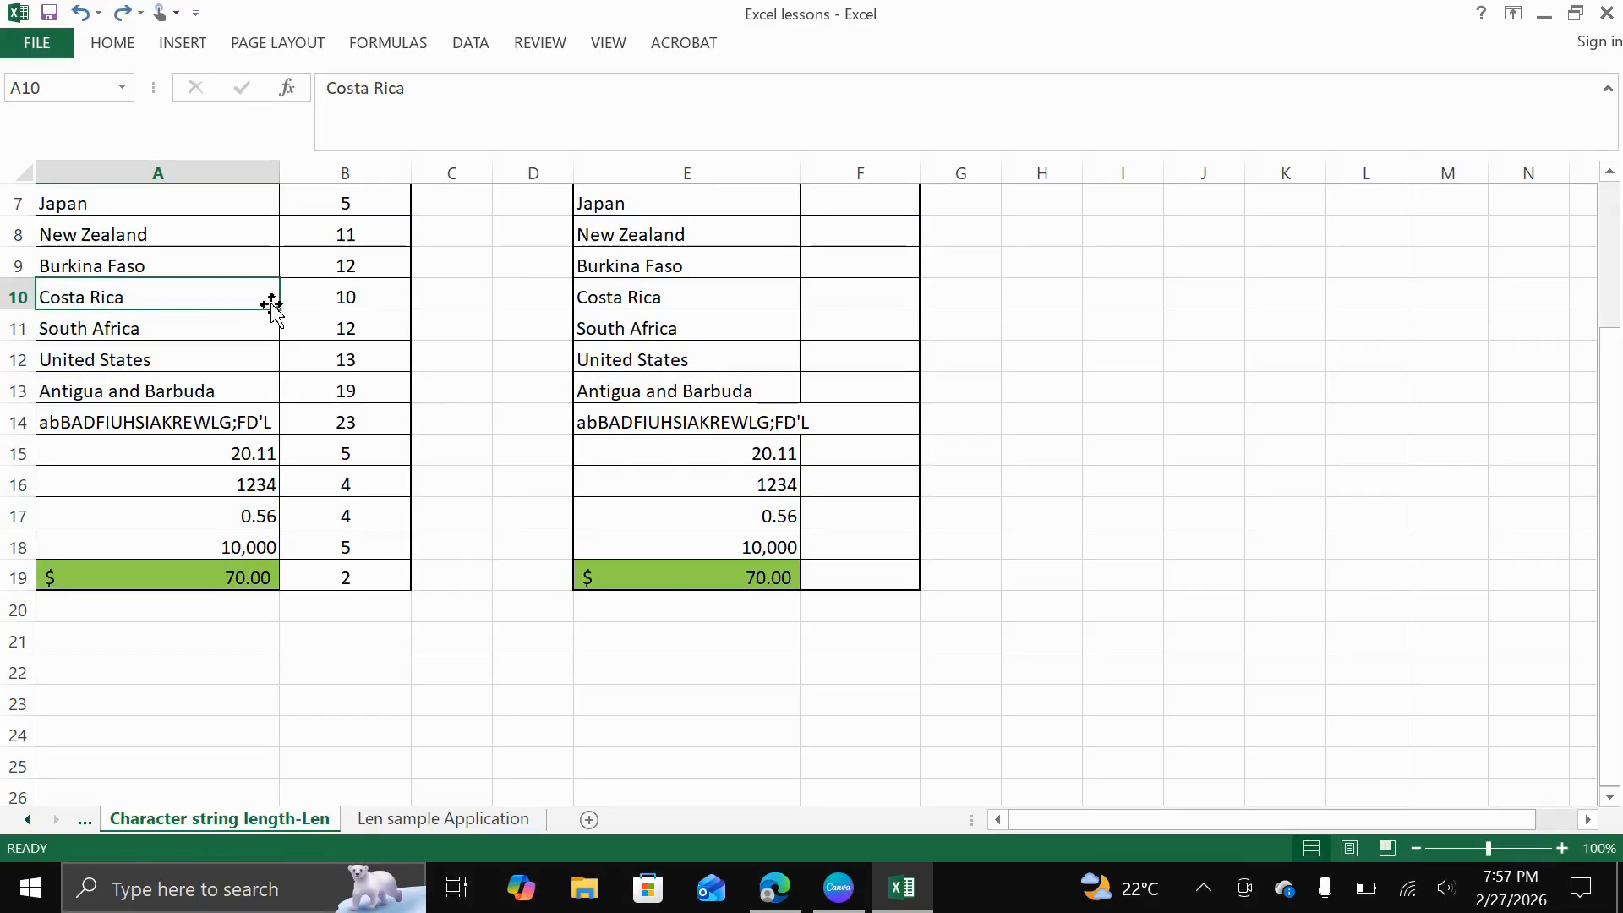
Examine the LEN formulas in B10 for Costa Rica and in B15 for the decimal number
left_click(345, 297)
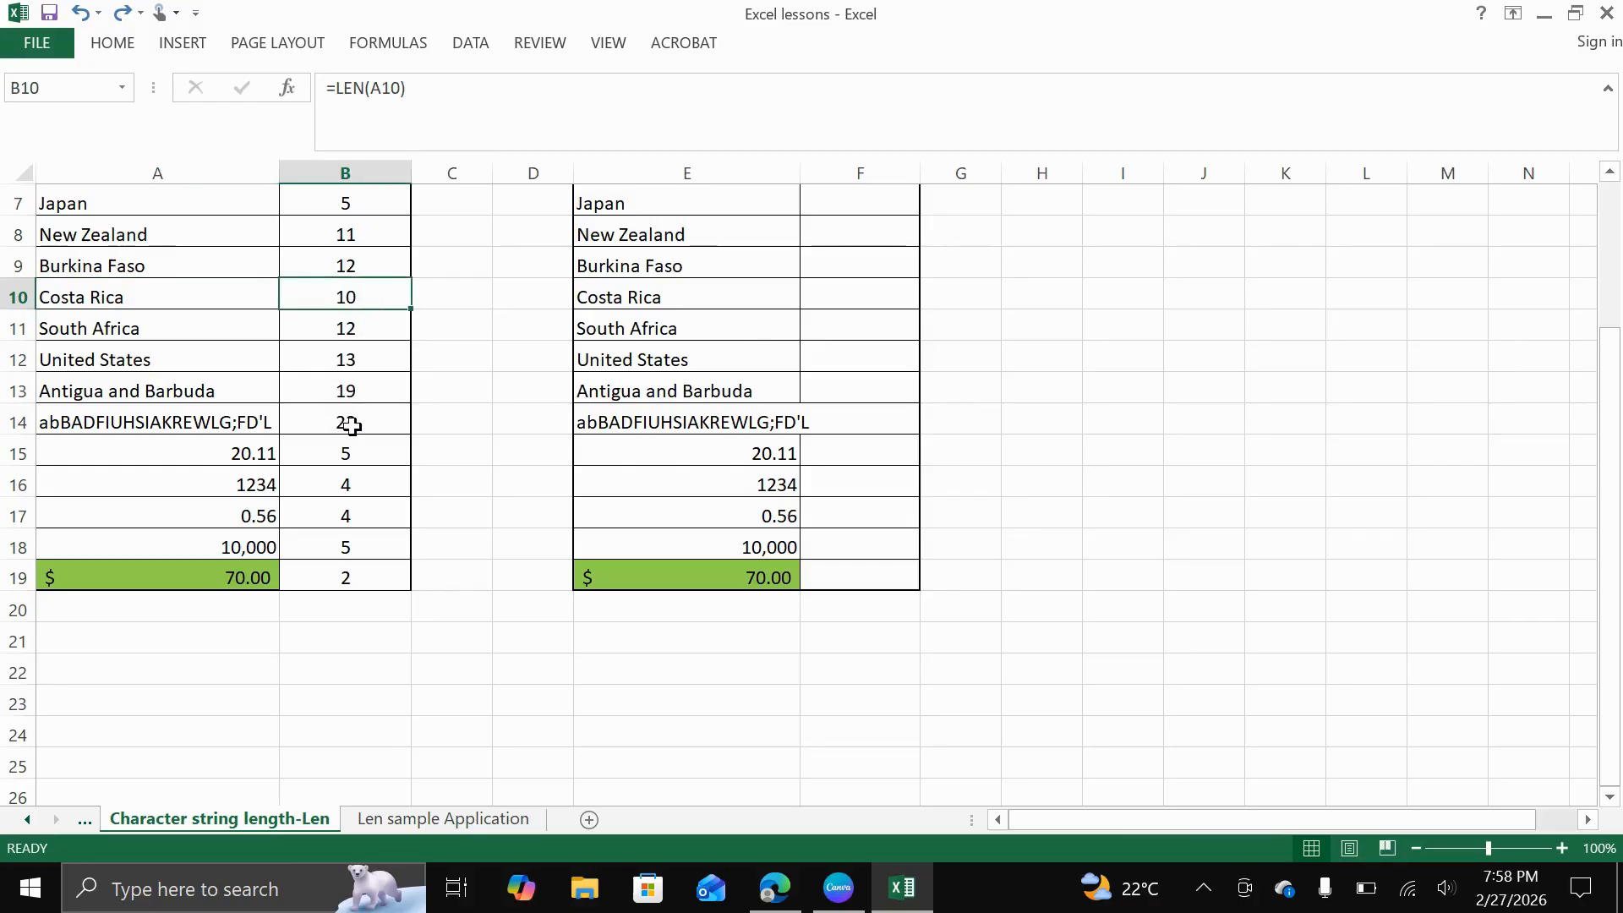
scroll(352, 425, "down", 2)
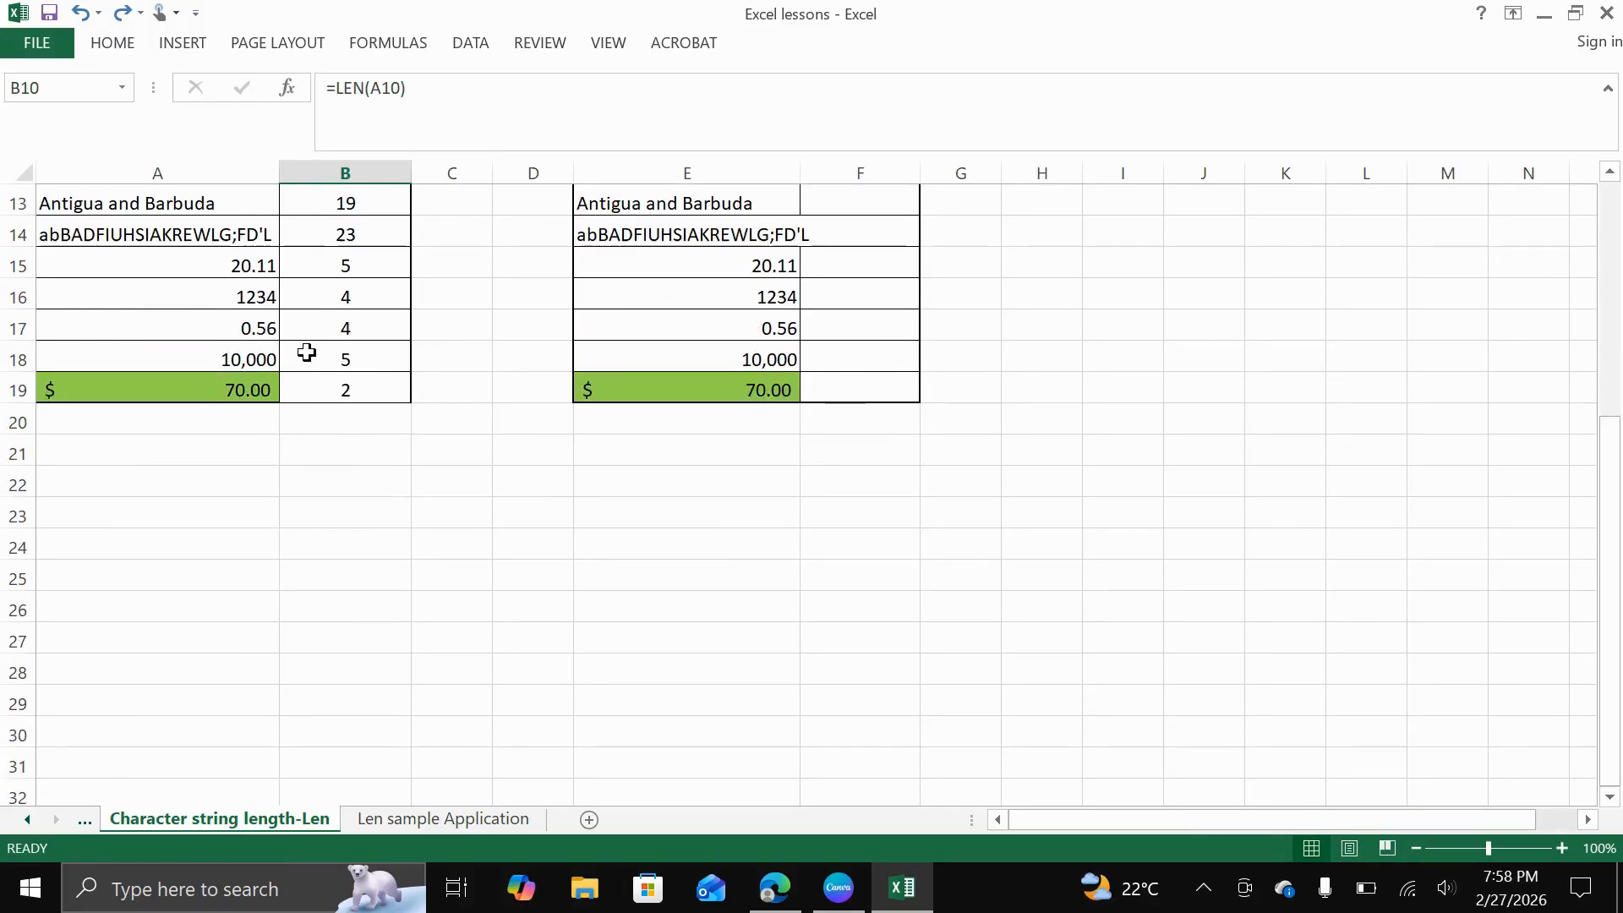
left_click(354, 261)
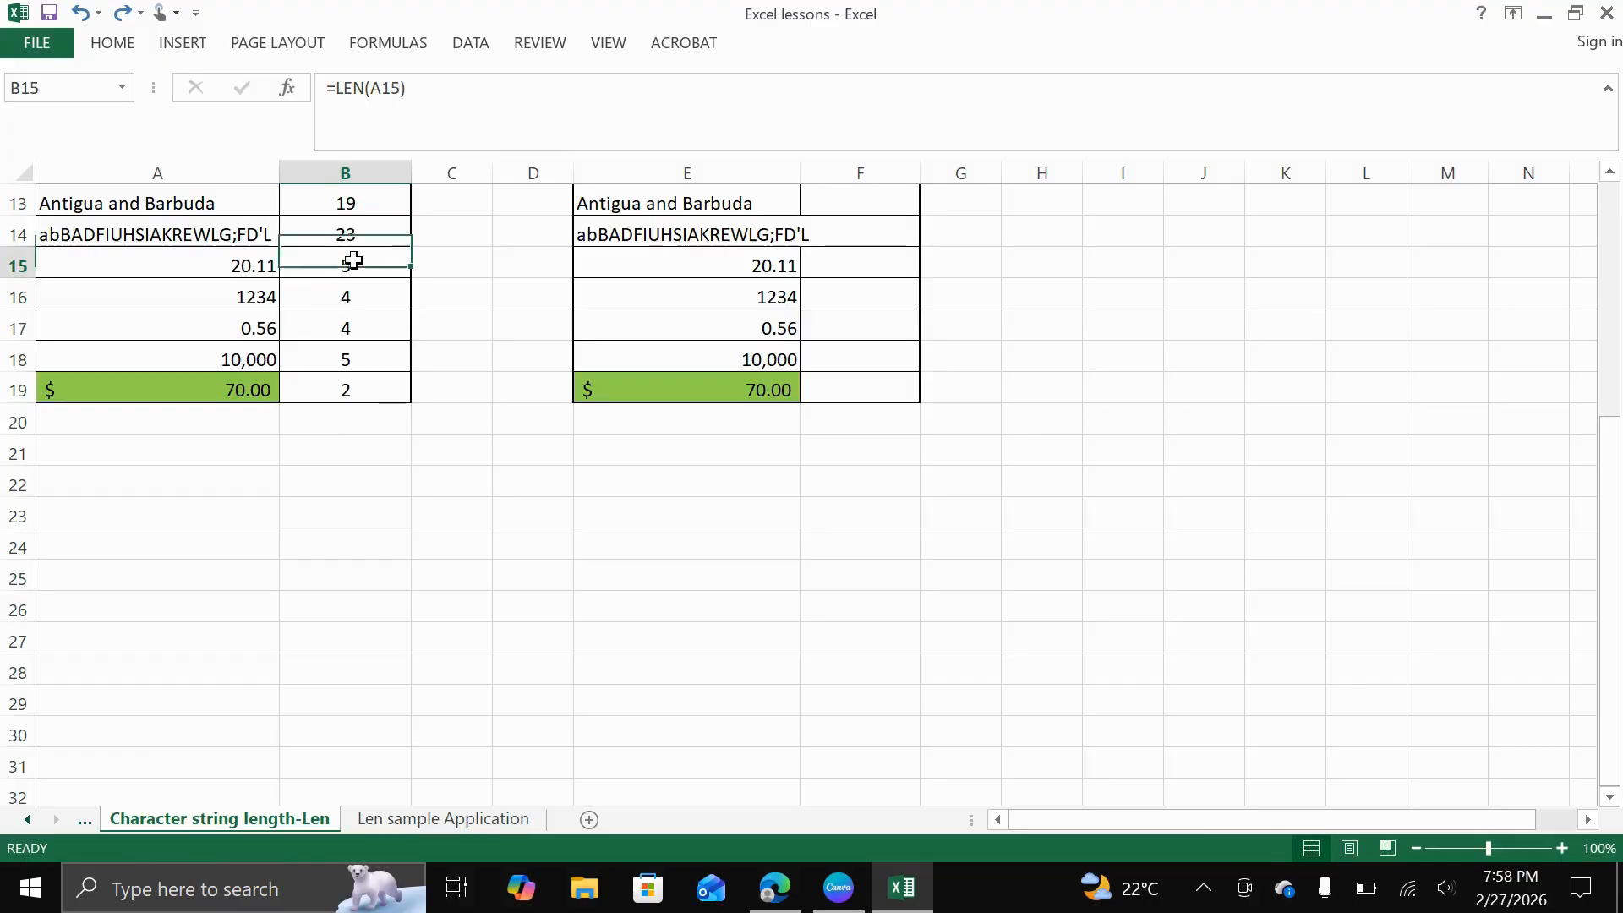
Examine the stored values of the numeric entries in rows 15 to 19, including the currency-formatted A19, alongside their LEN formulas
left_click(245, 269)
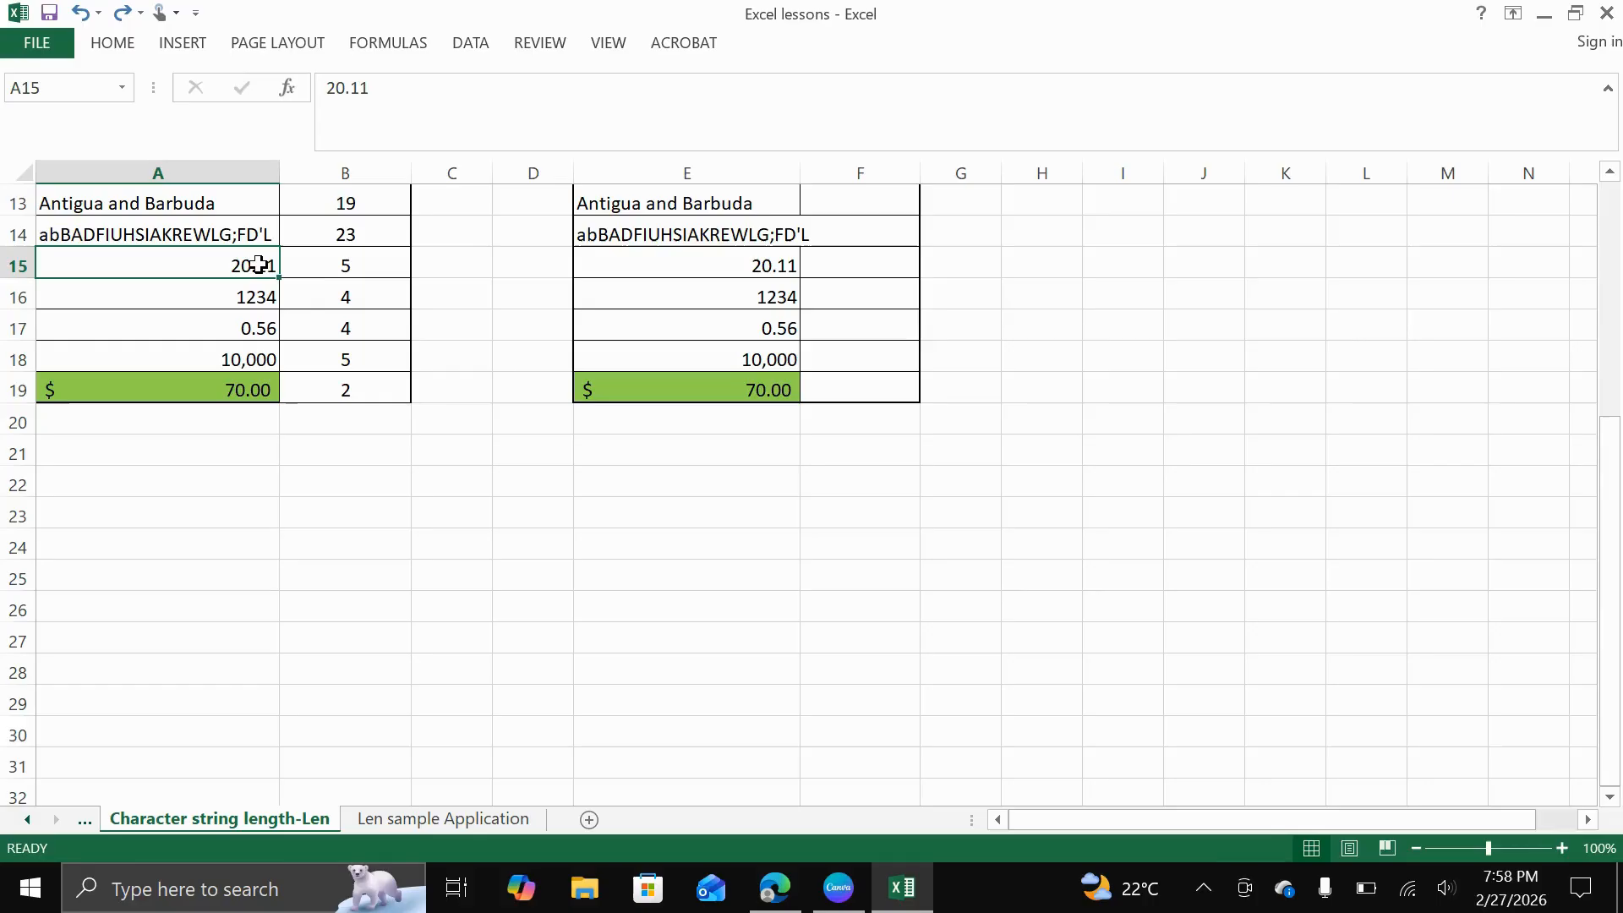
left_click(332, 303)
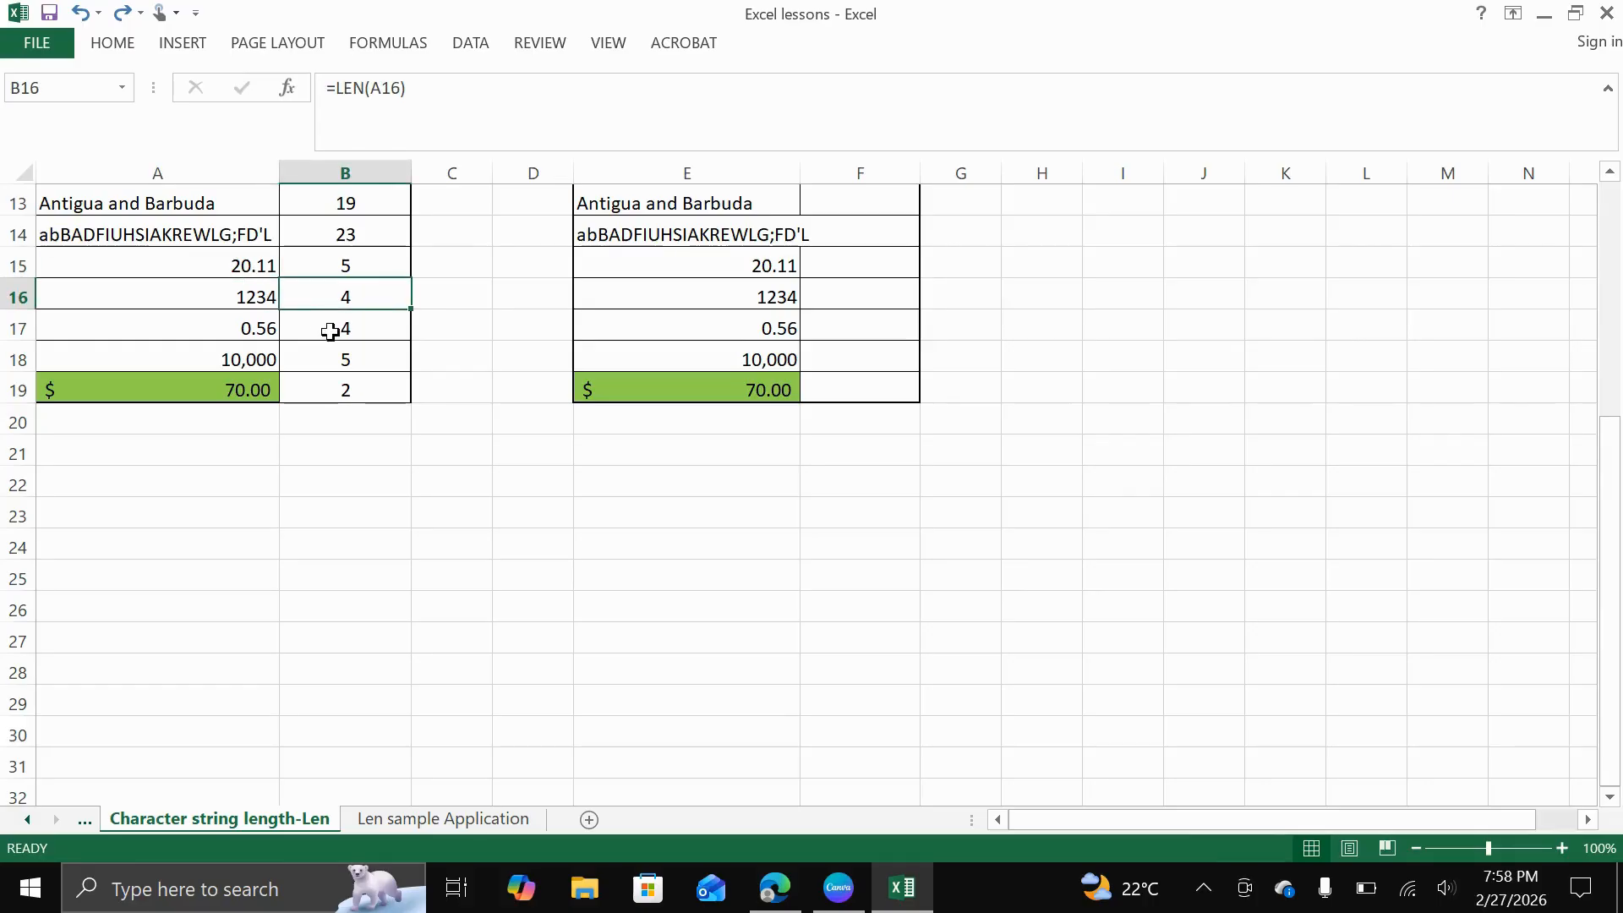
left_click(258, 329)
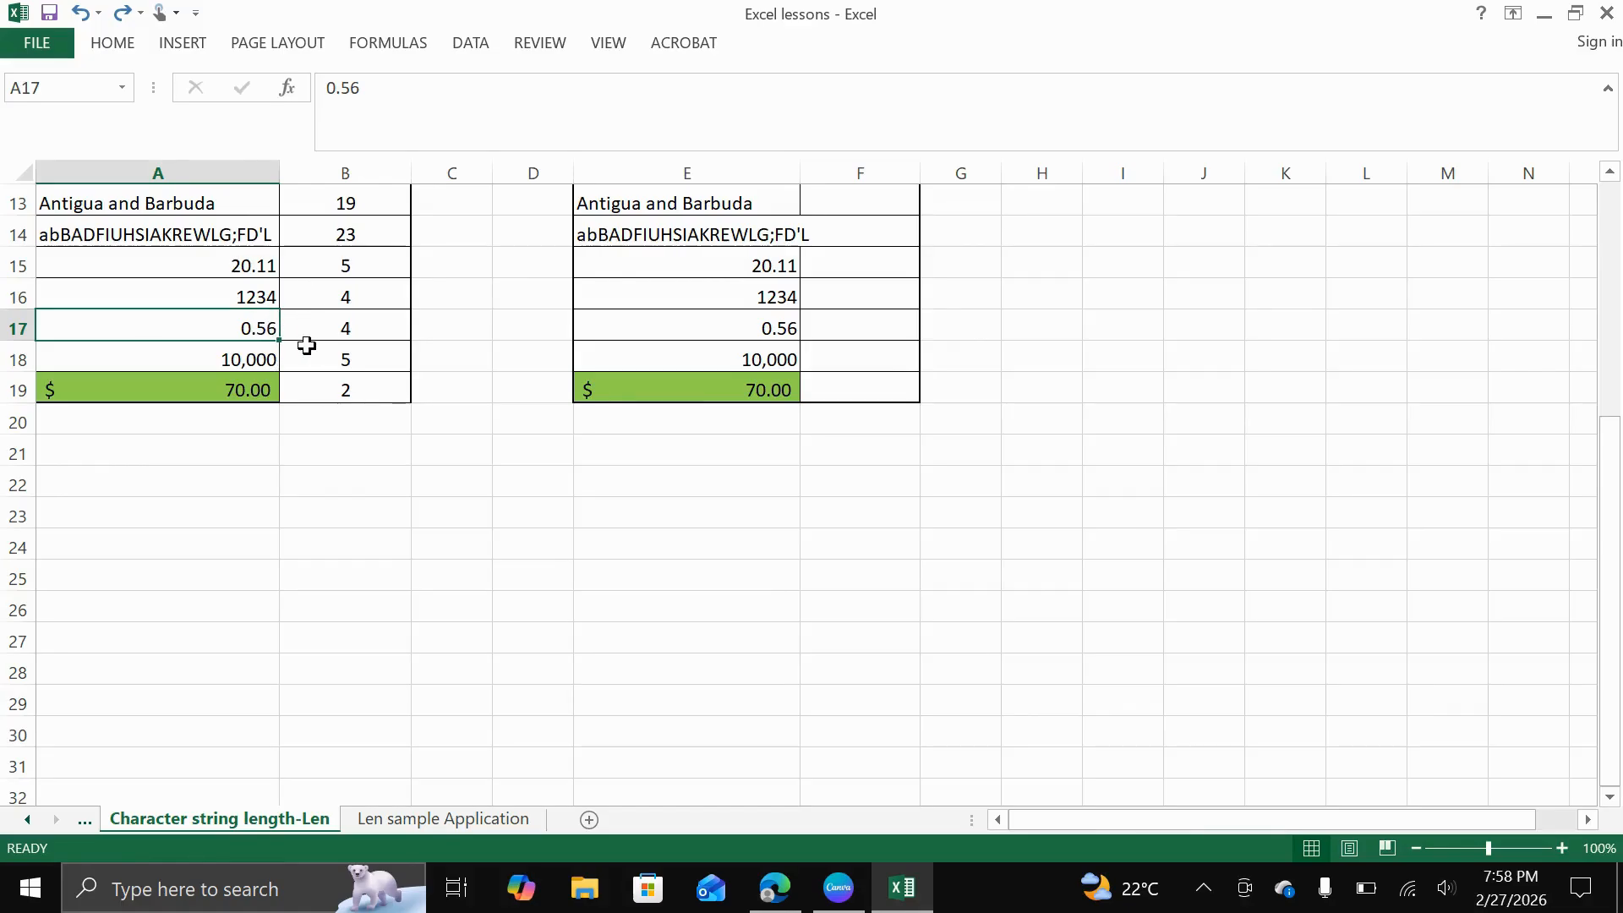
left_click(224, 383)
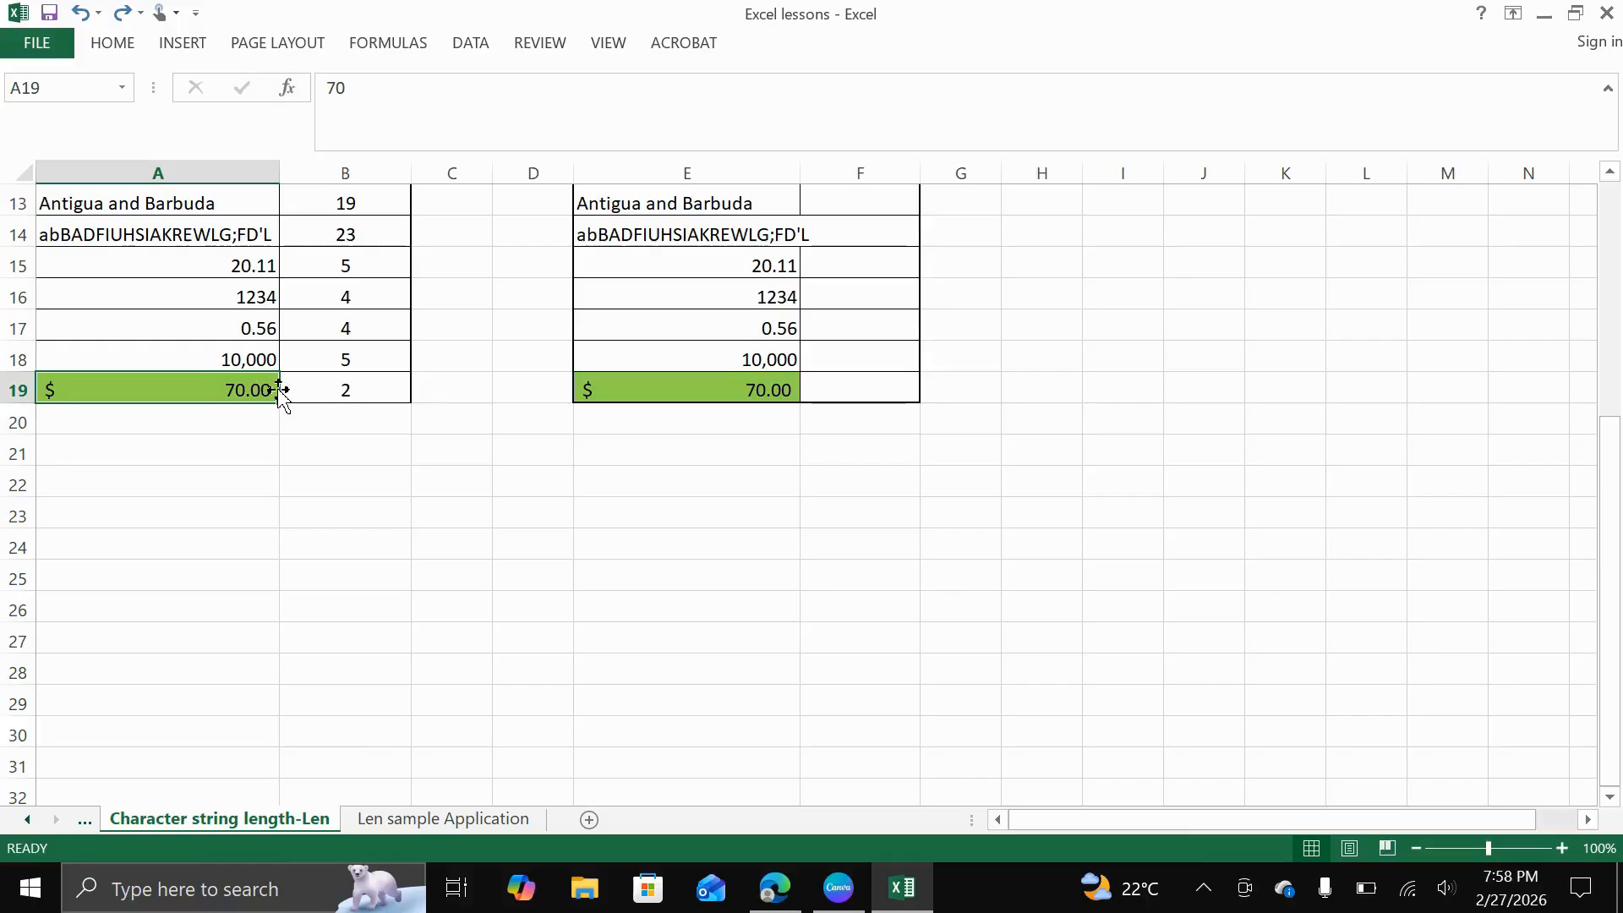
scroll(280, 388, "down", 1)
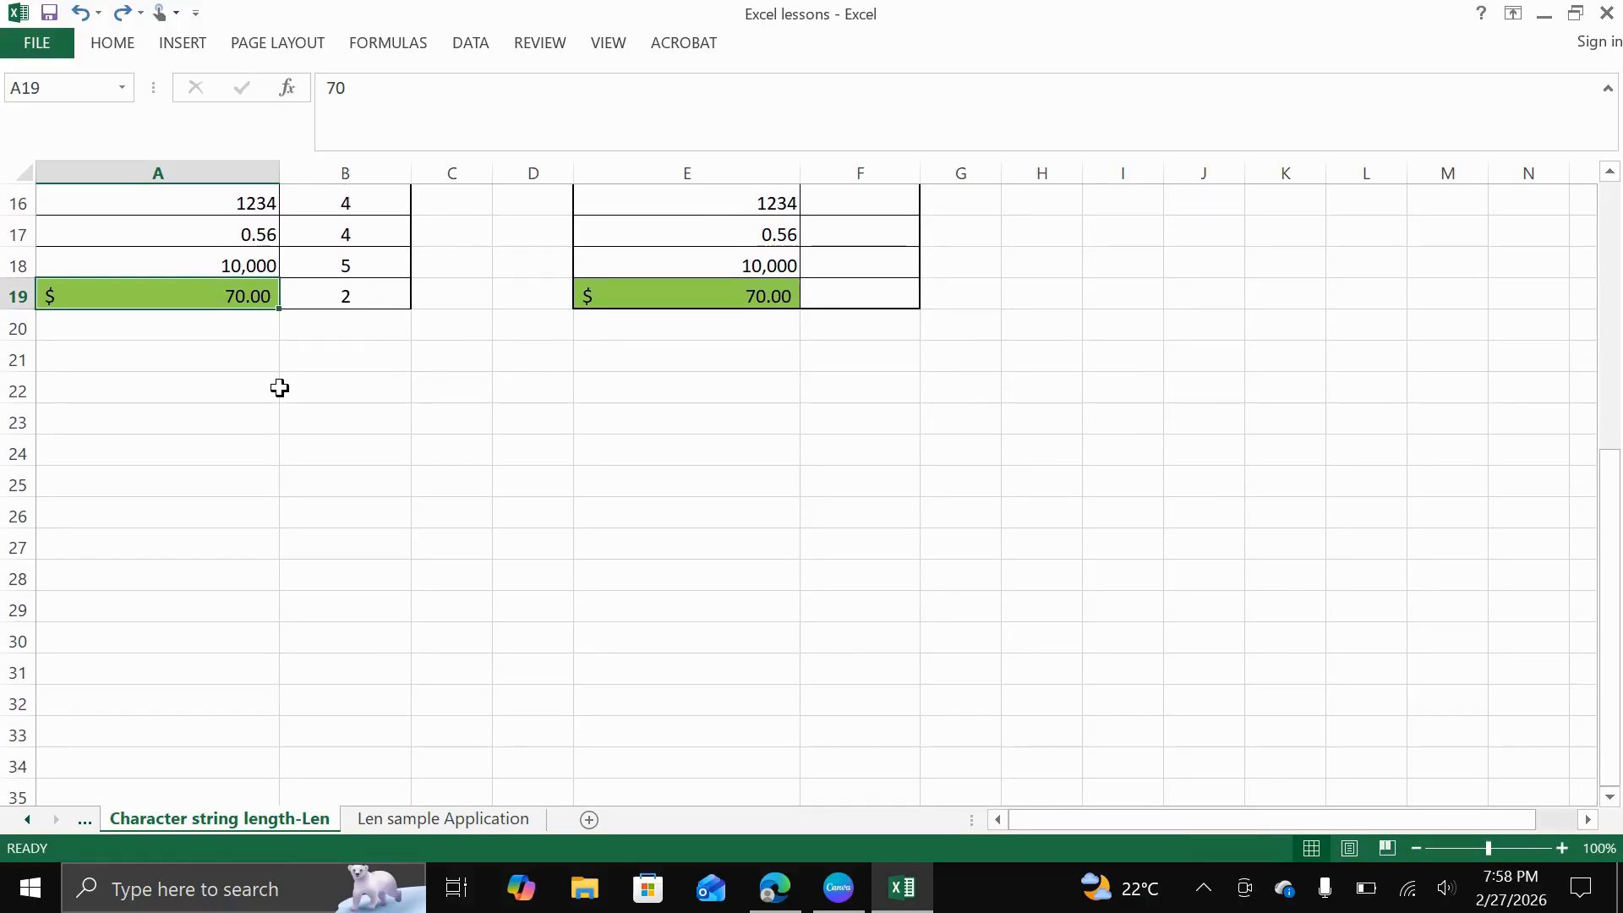
left_click(339, 401)
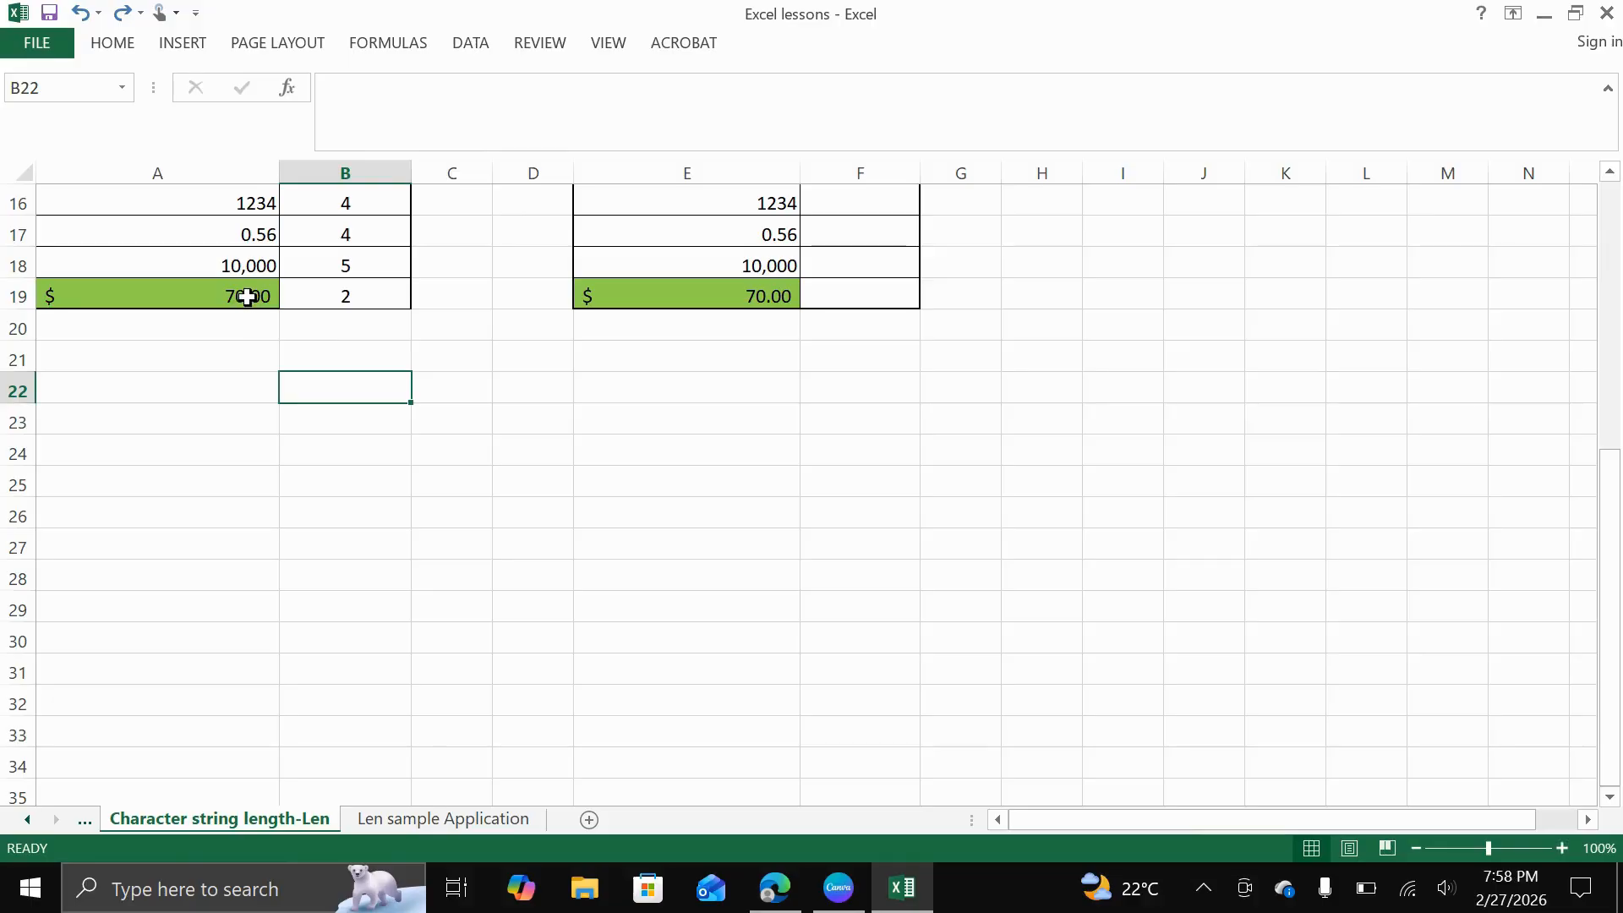
double_click(247, 296)
key("Return")
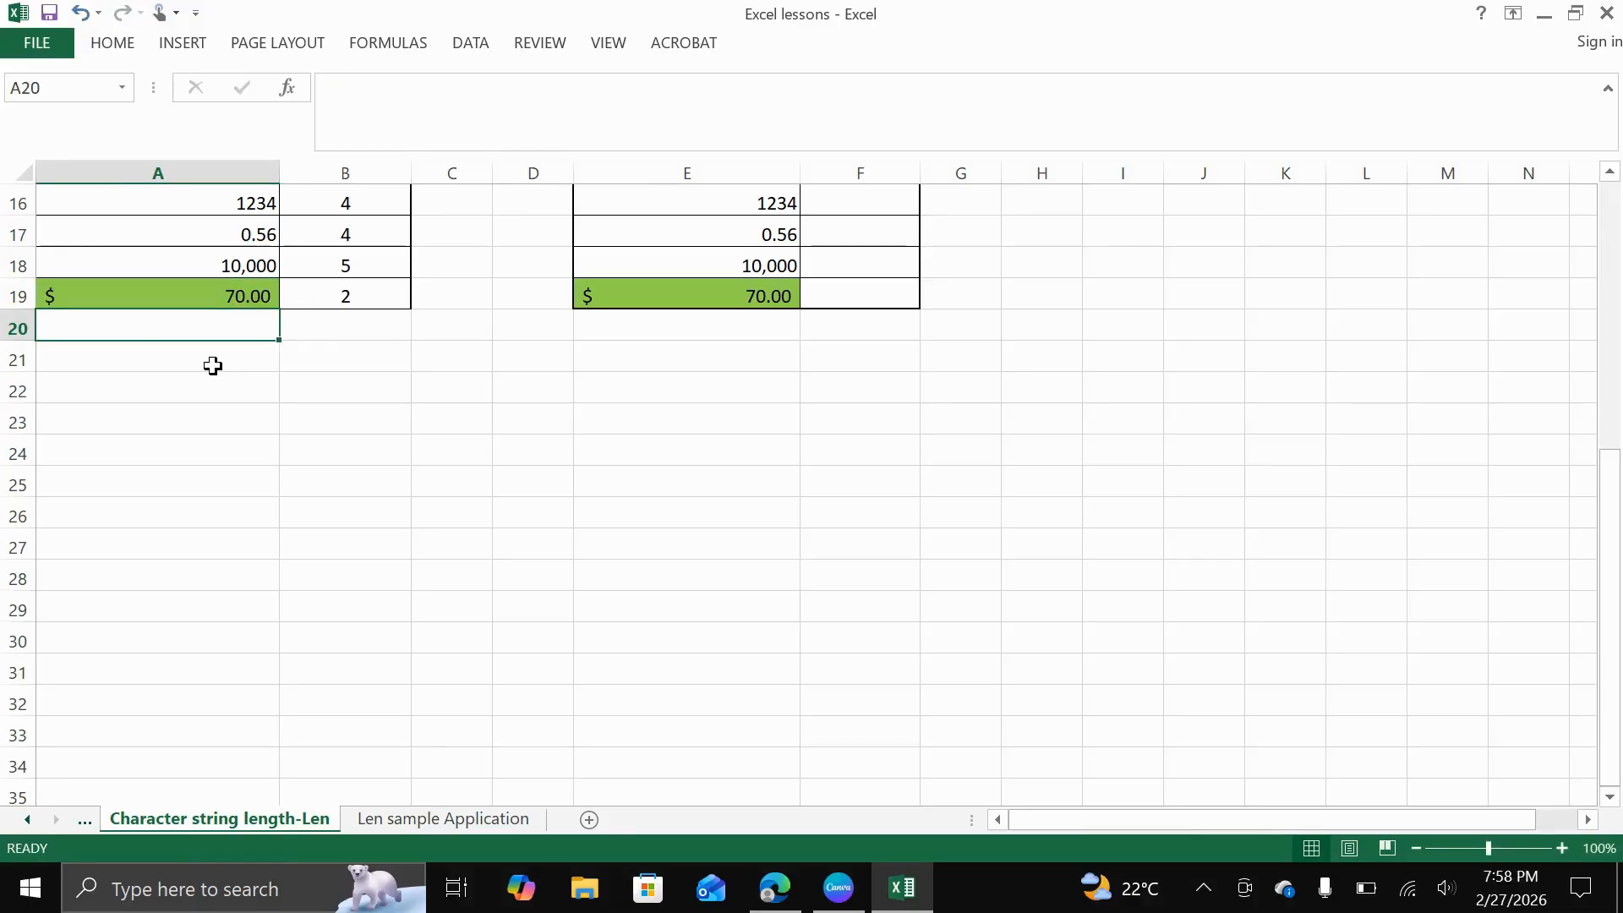
left_click(169, 297)
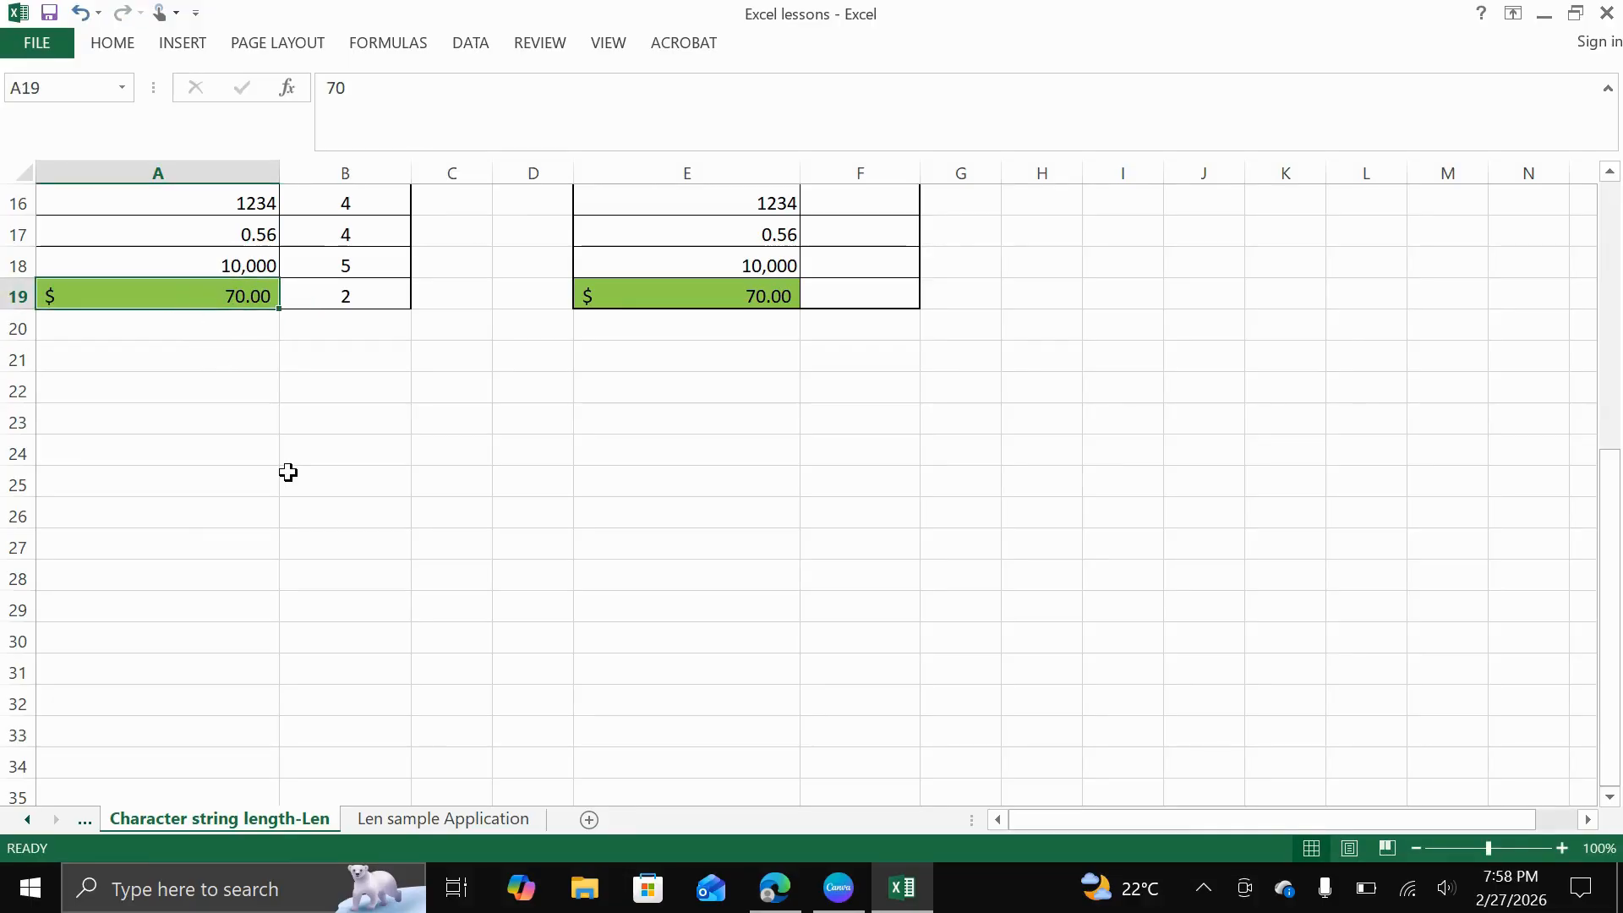
left_click(336, 298)
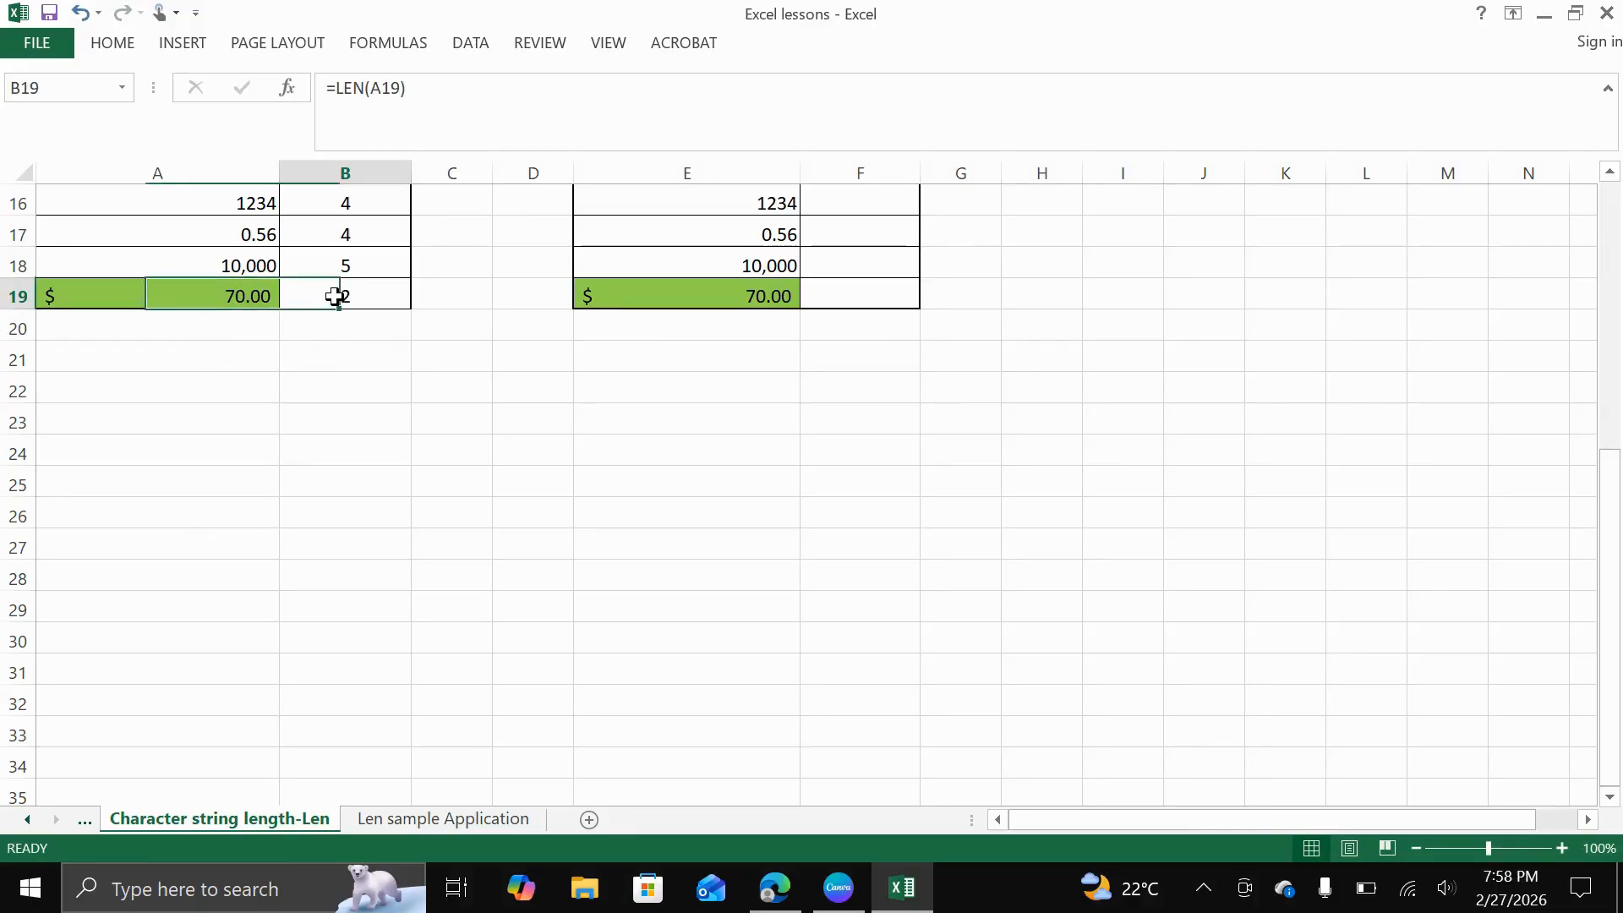
left_click(244, 300)
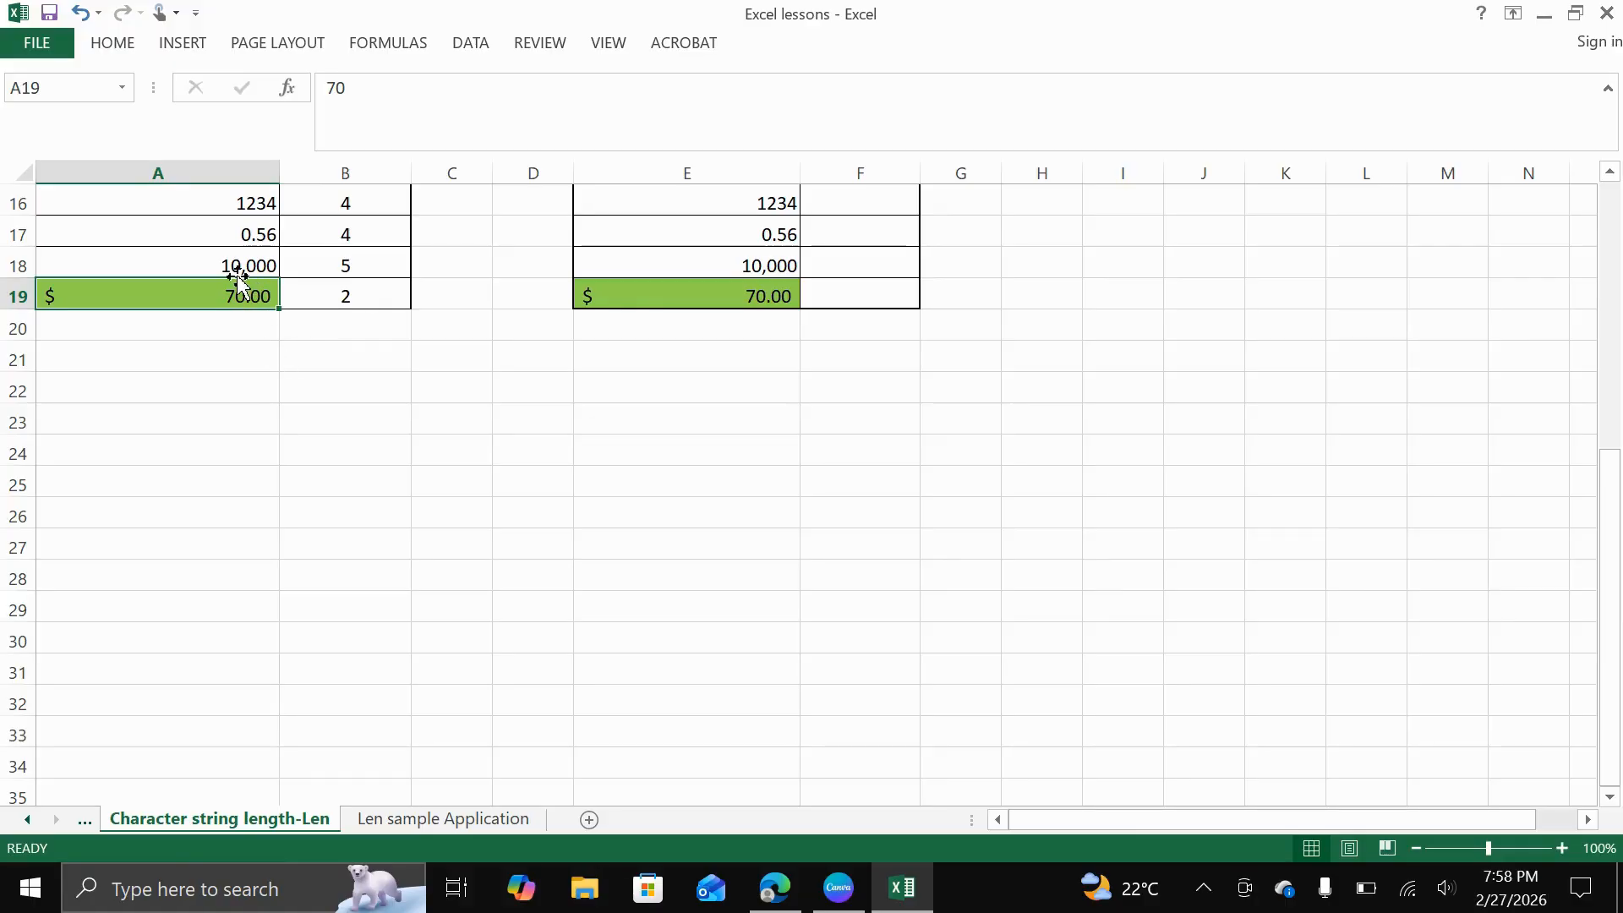
scroll(239, 279, "up", 1)
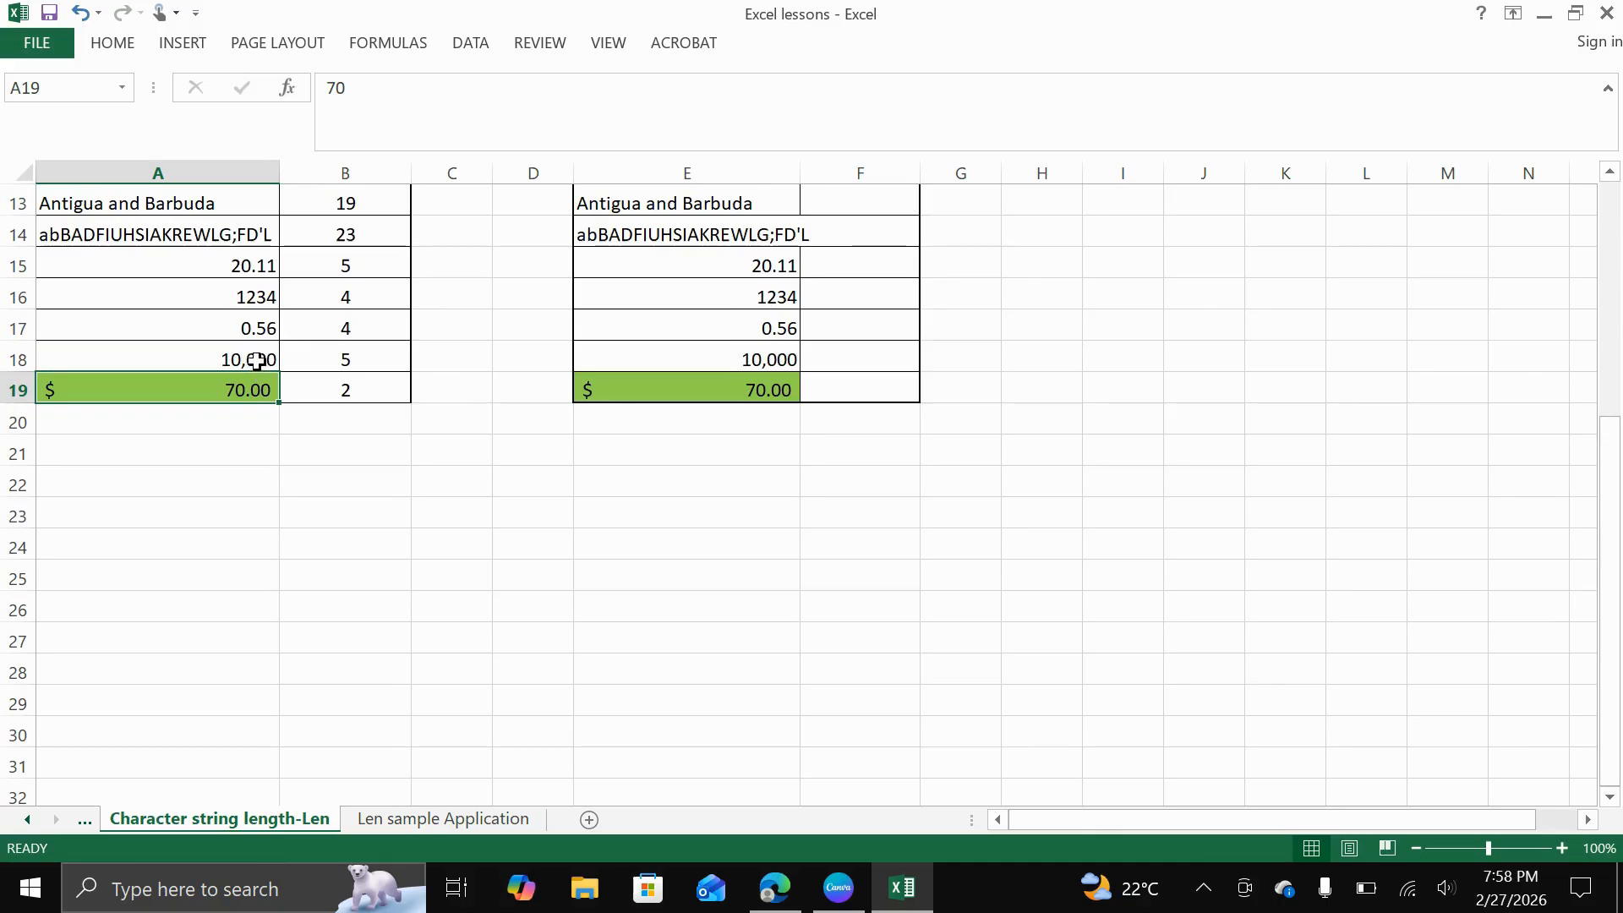
Apply the dollar accounting number format to the 10,000 in cell A18 and recheck its stored value
left_click(250, 359)
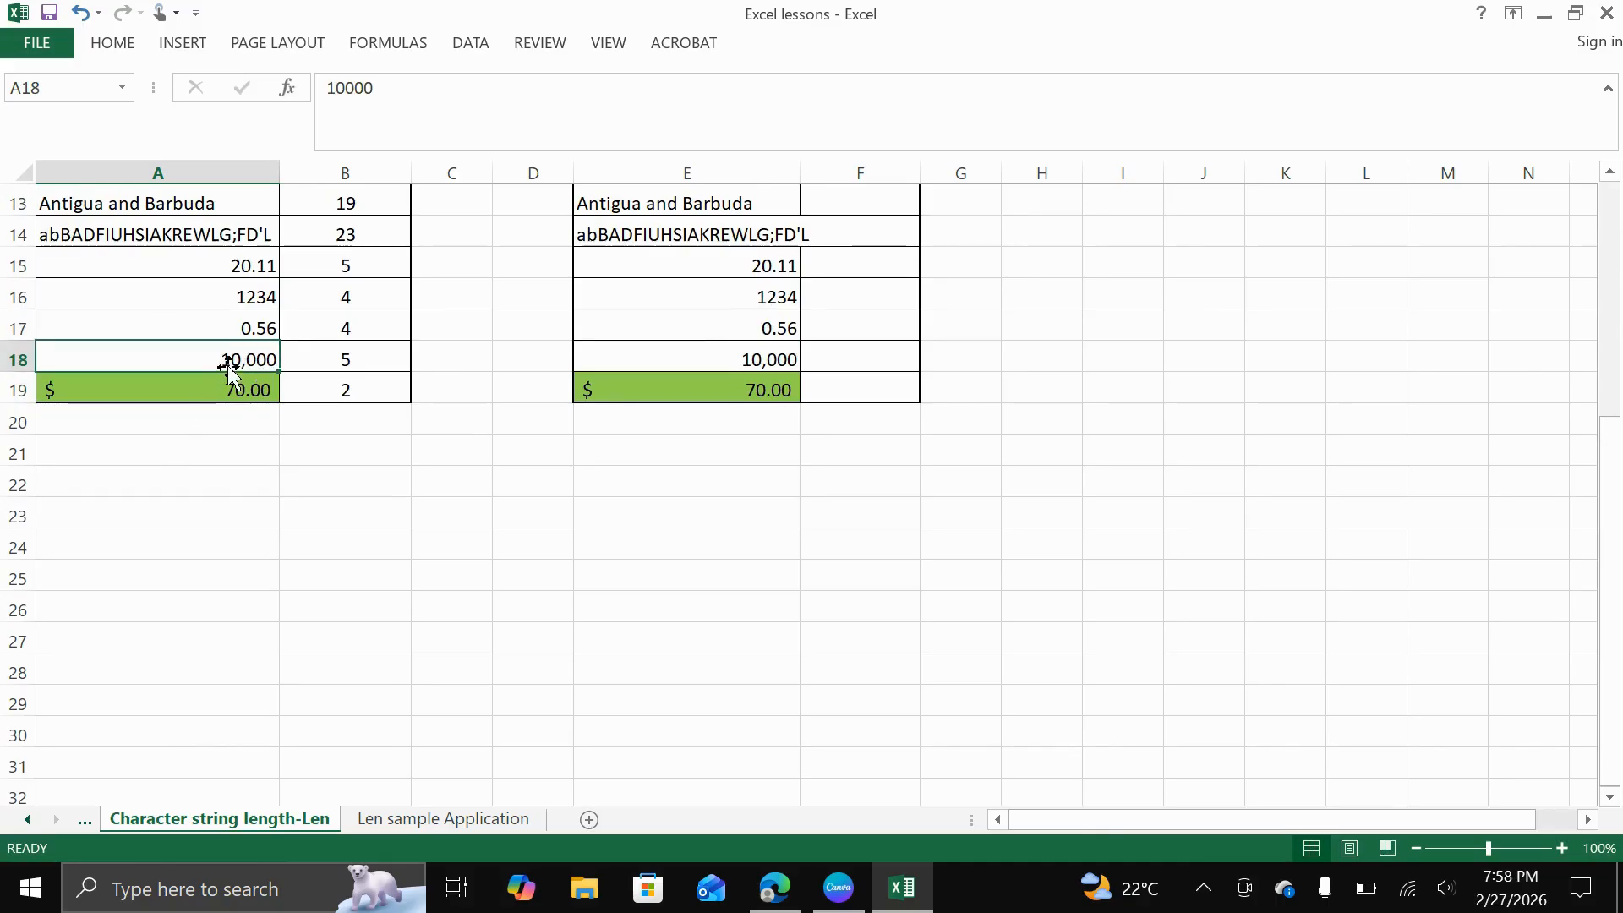
left_click(123, 45)
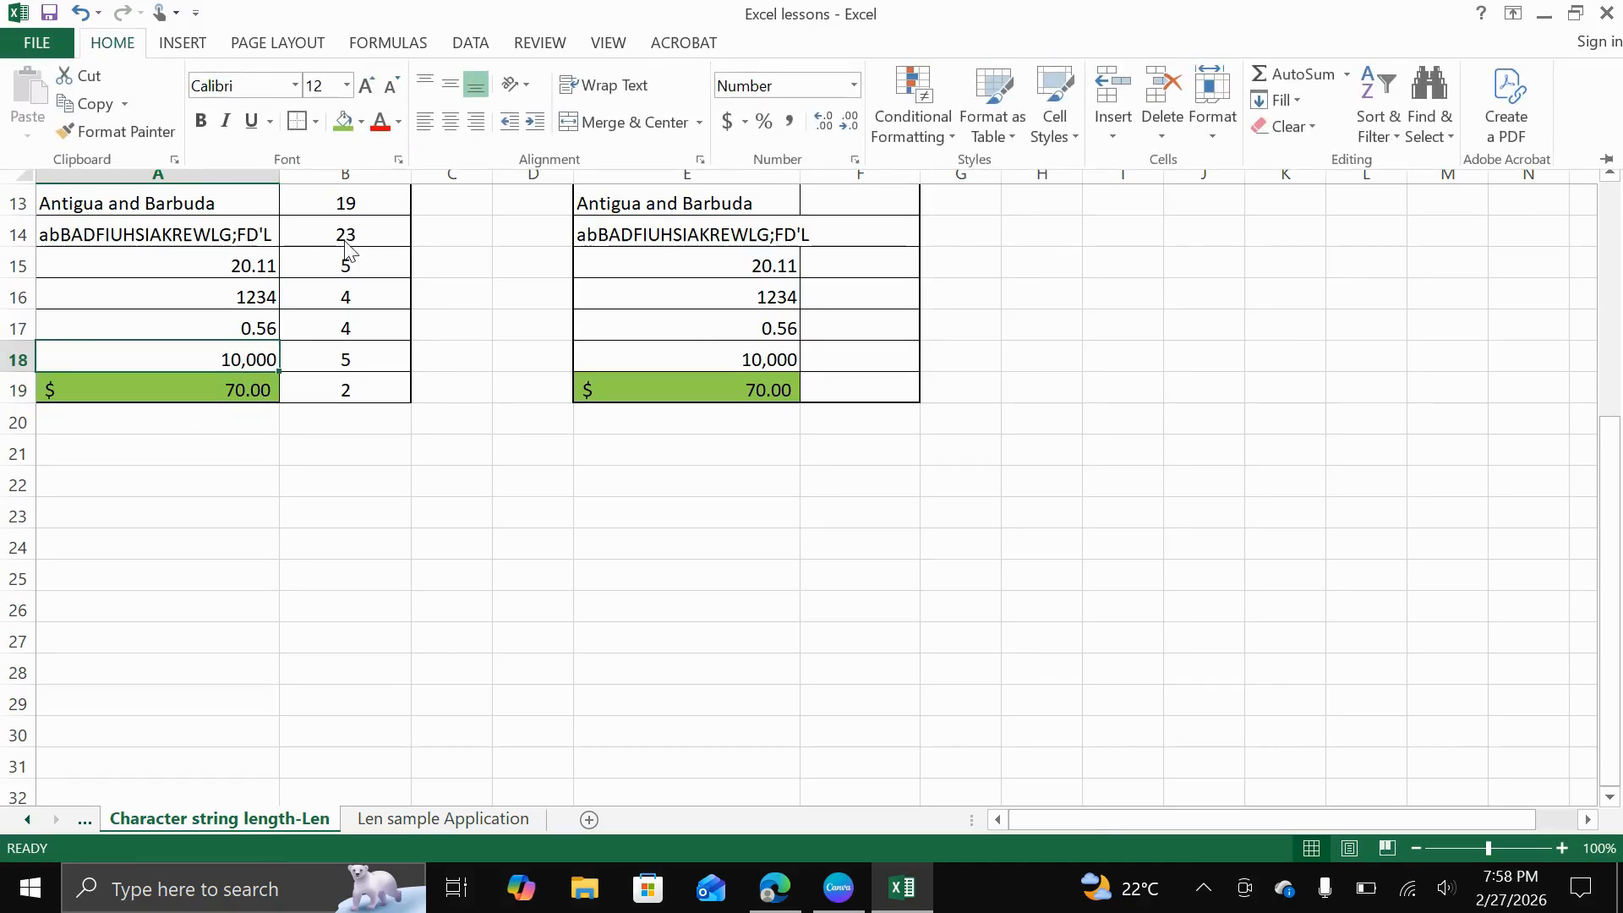
left_click(724, 125)
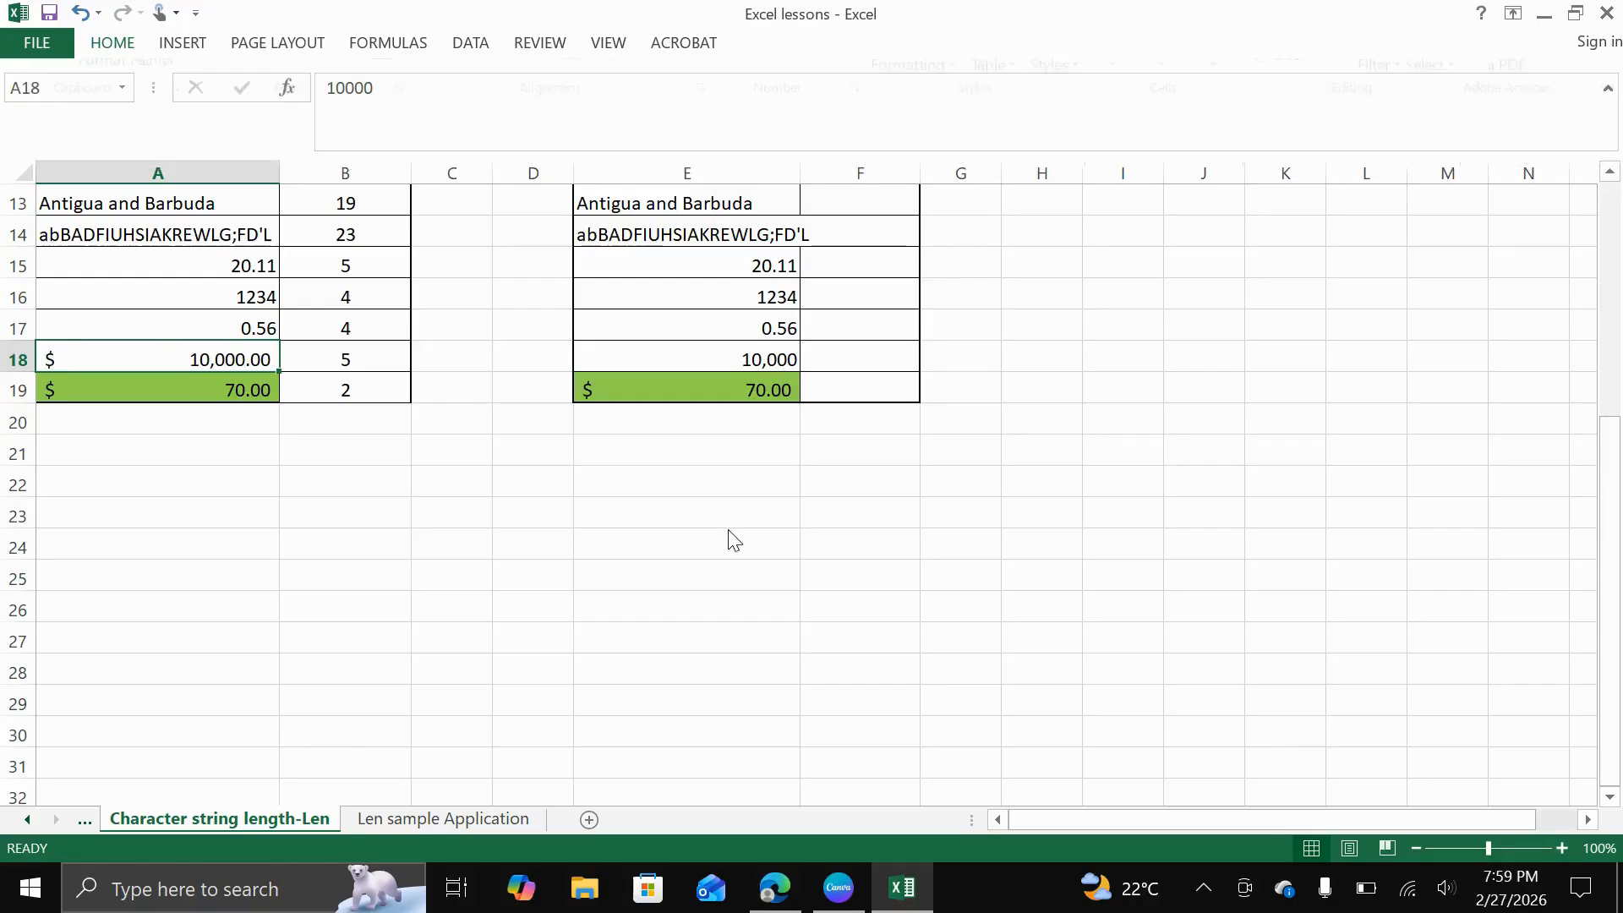
left_click(215, 448)
left_click(218, 360)
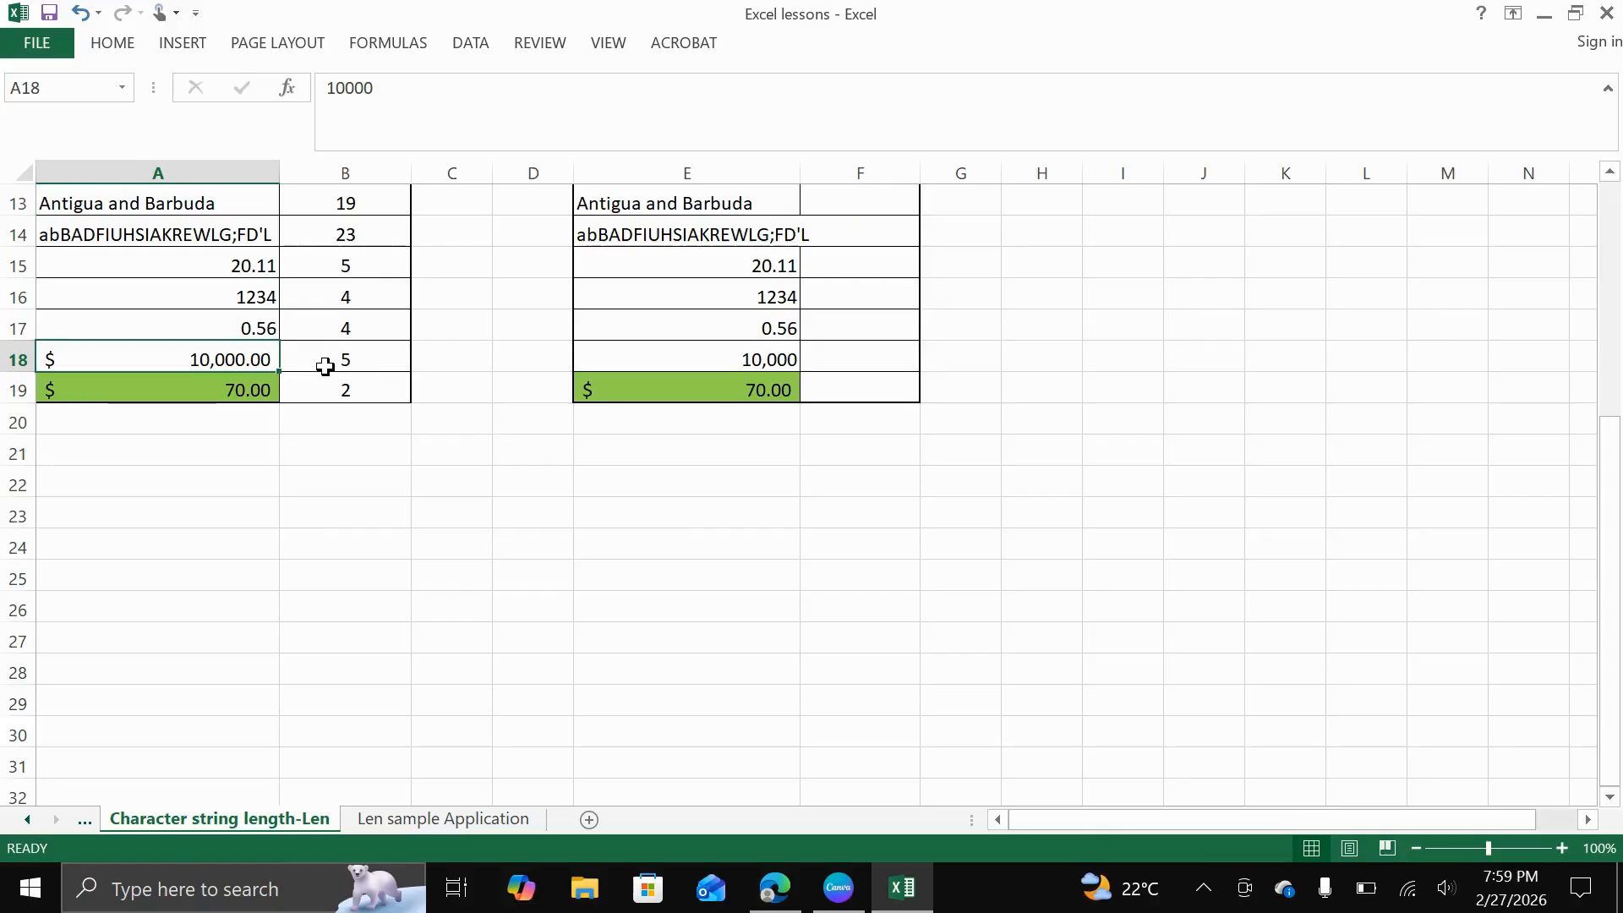
left_click(428, 480)
AutoFit column F to the width of its Sort by Length heading
scroll(420, 449, "up", 4)
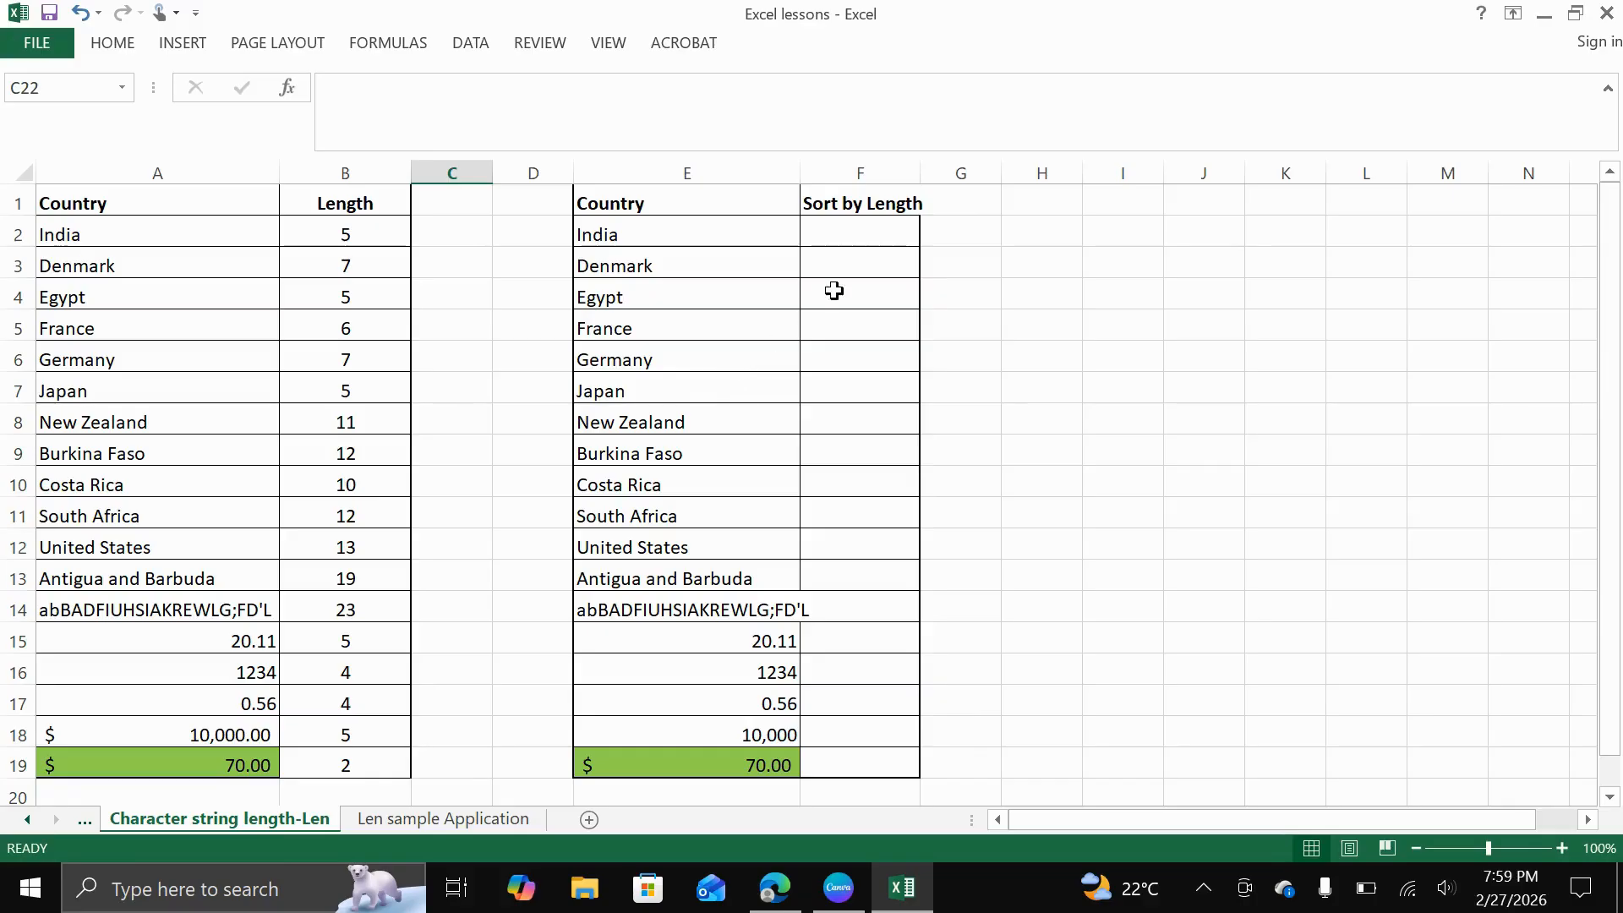
double_click(922, 171)
scroll(898, 391, "down", 3)
scroll(895, 398, "up", 3)
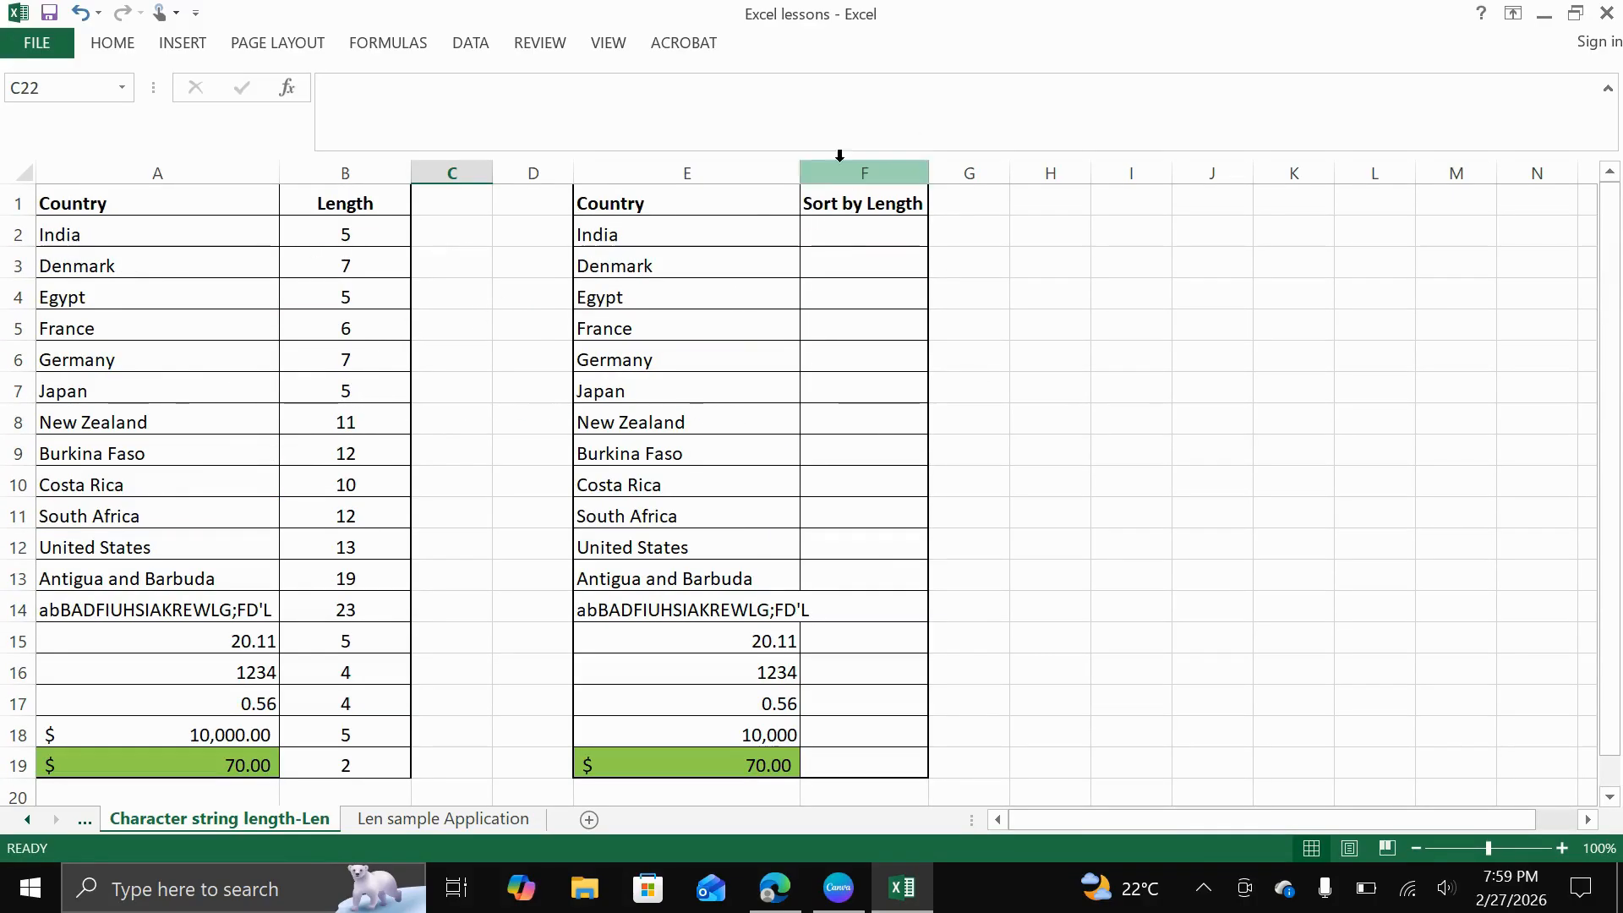
Enter the formula =LEN(E2) in cell F2 to count the characters of the first country in the second table
left_click(856, 236)
type("=")
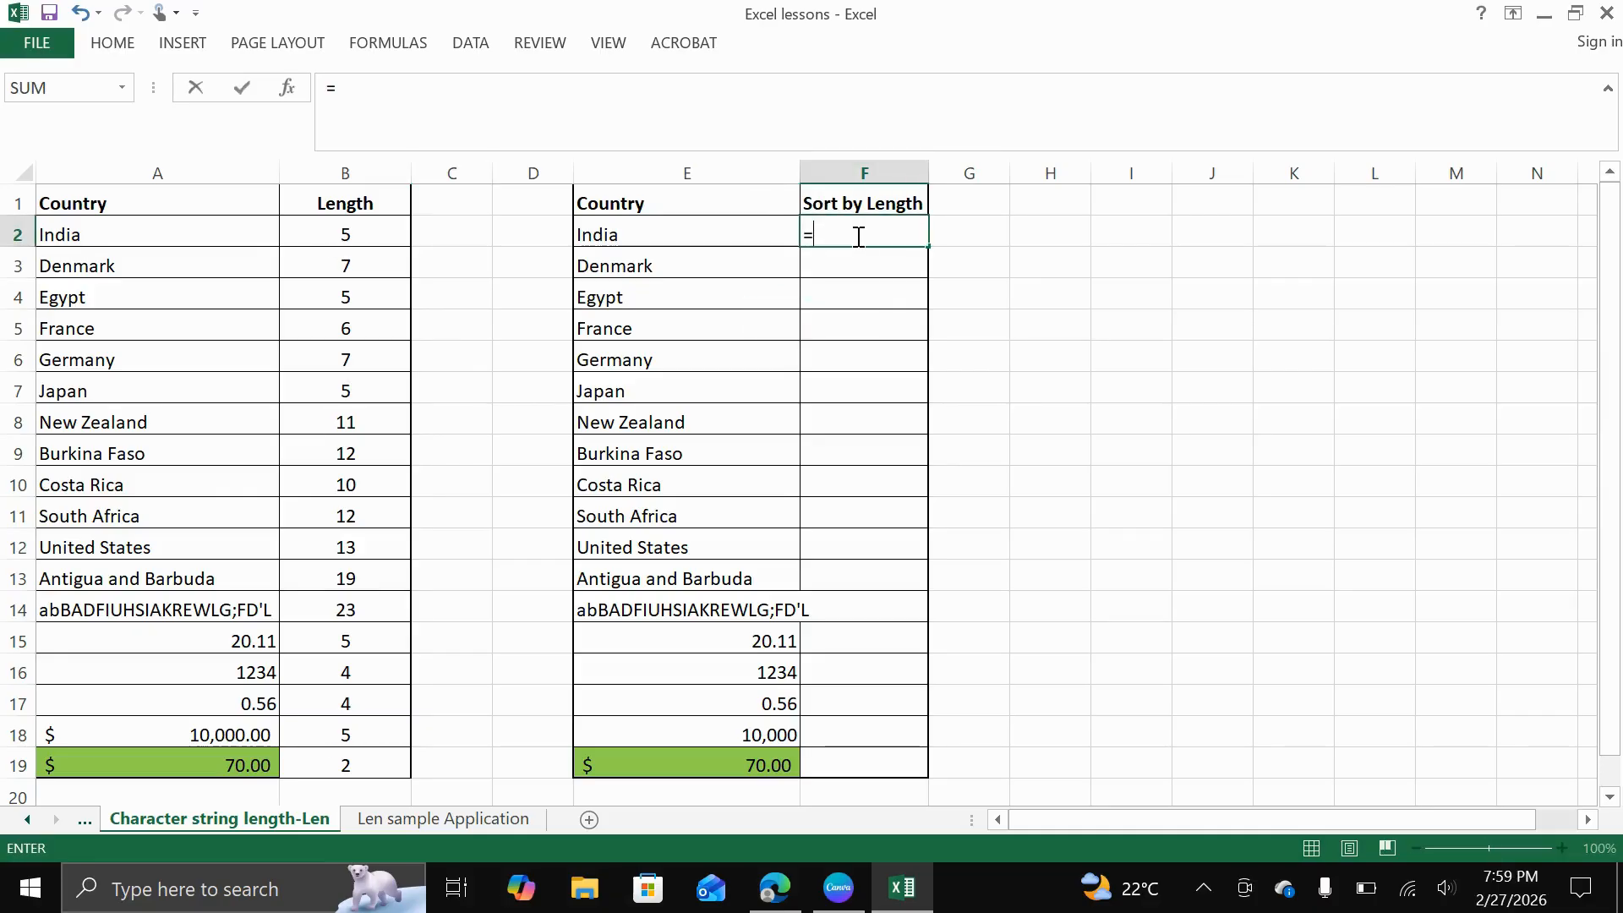
type("len")
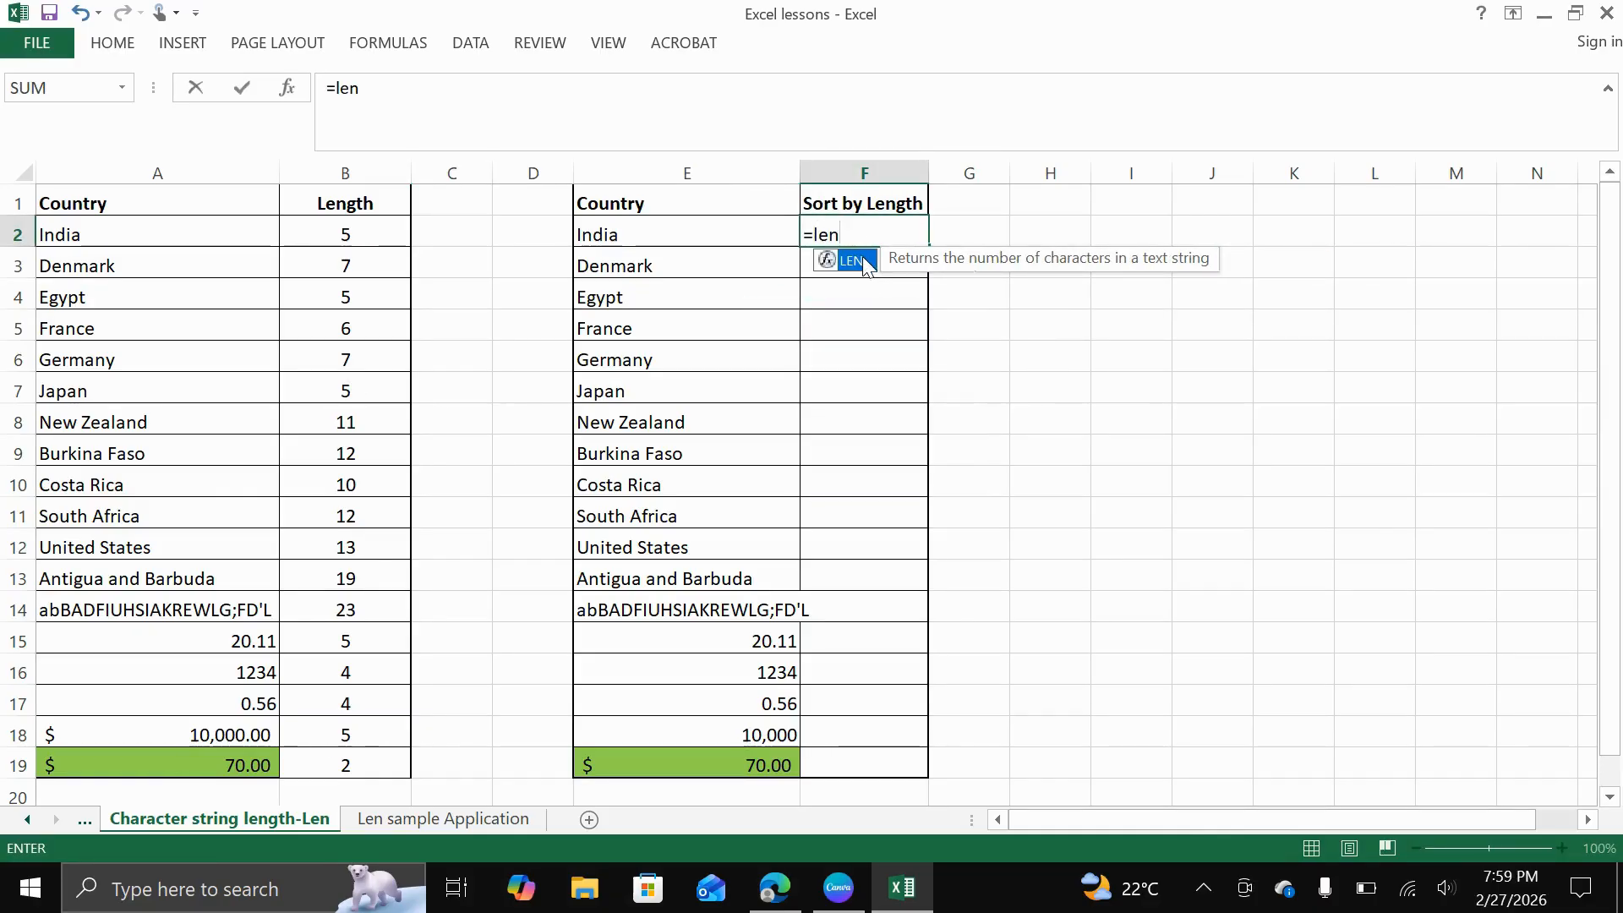
double_click(864, 261)
left_click(689, 230)
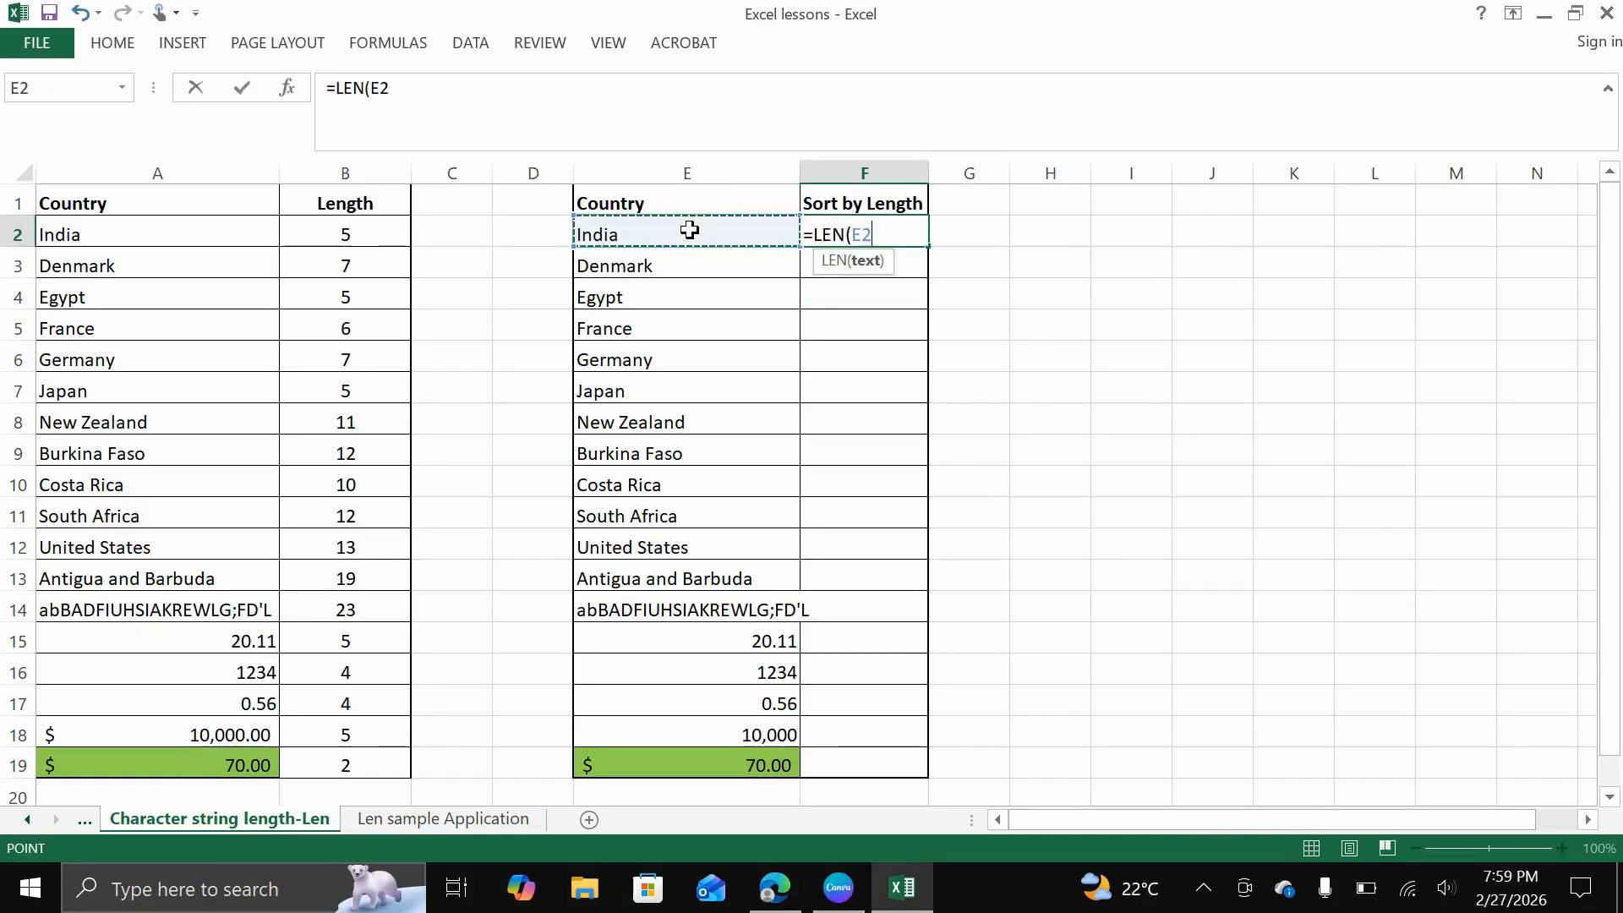
type(")")
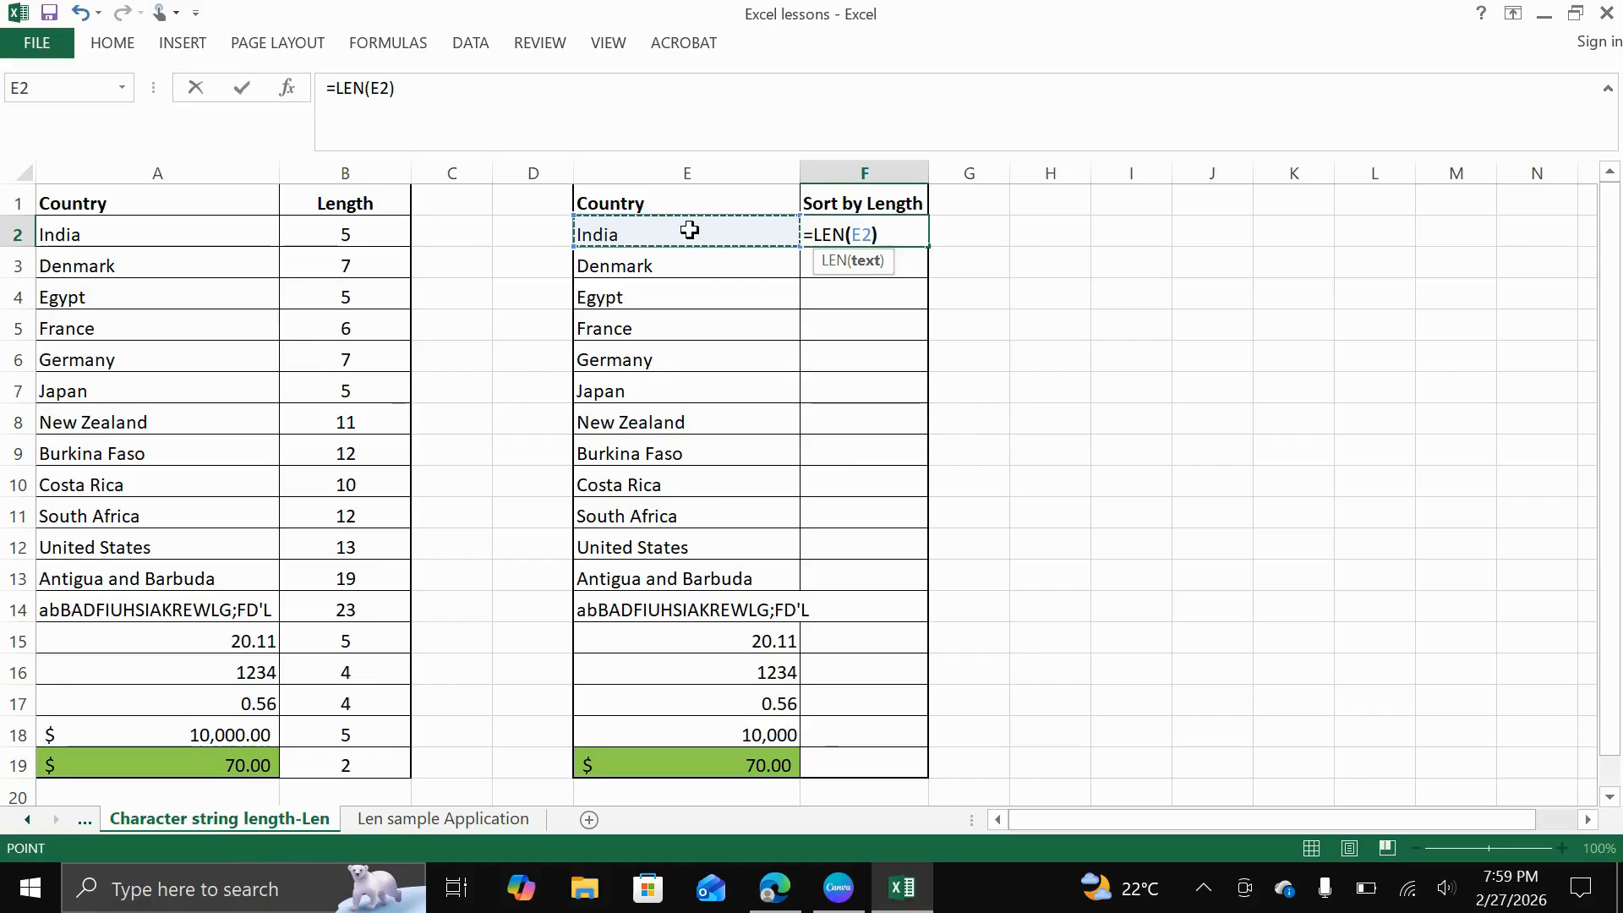
key("Return")
Center the result in cell F2 and fill its LEN formula down the Sort by Length column to row 19
left_click(894, 234)
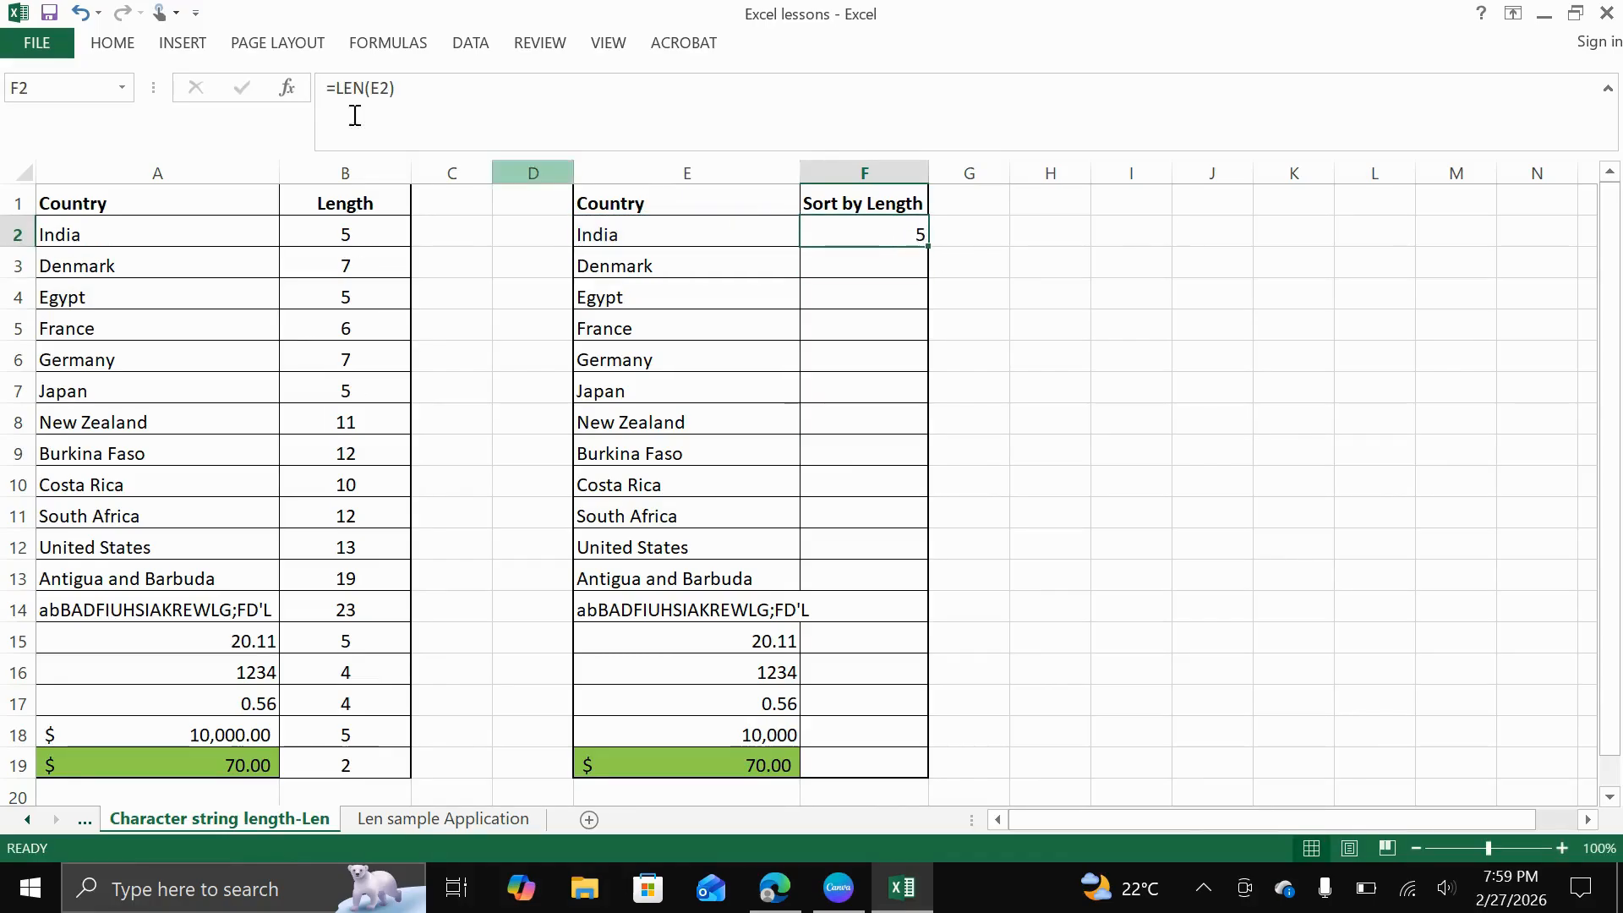
left_click(127, 45)
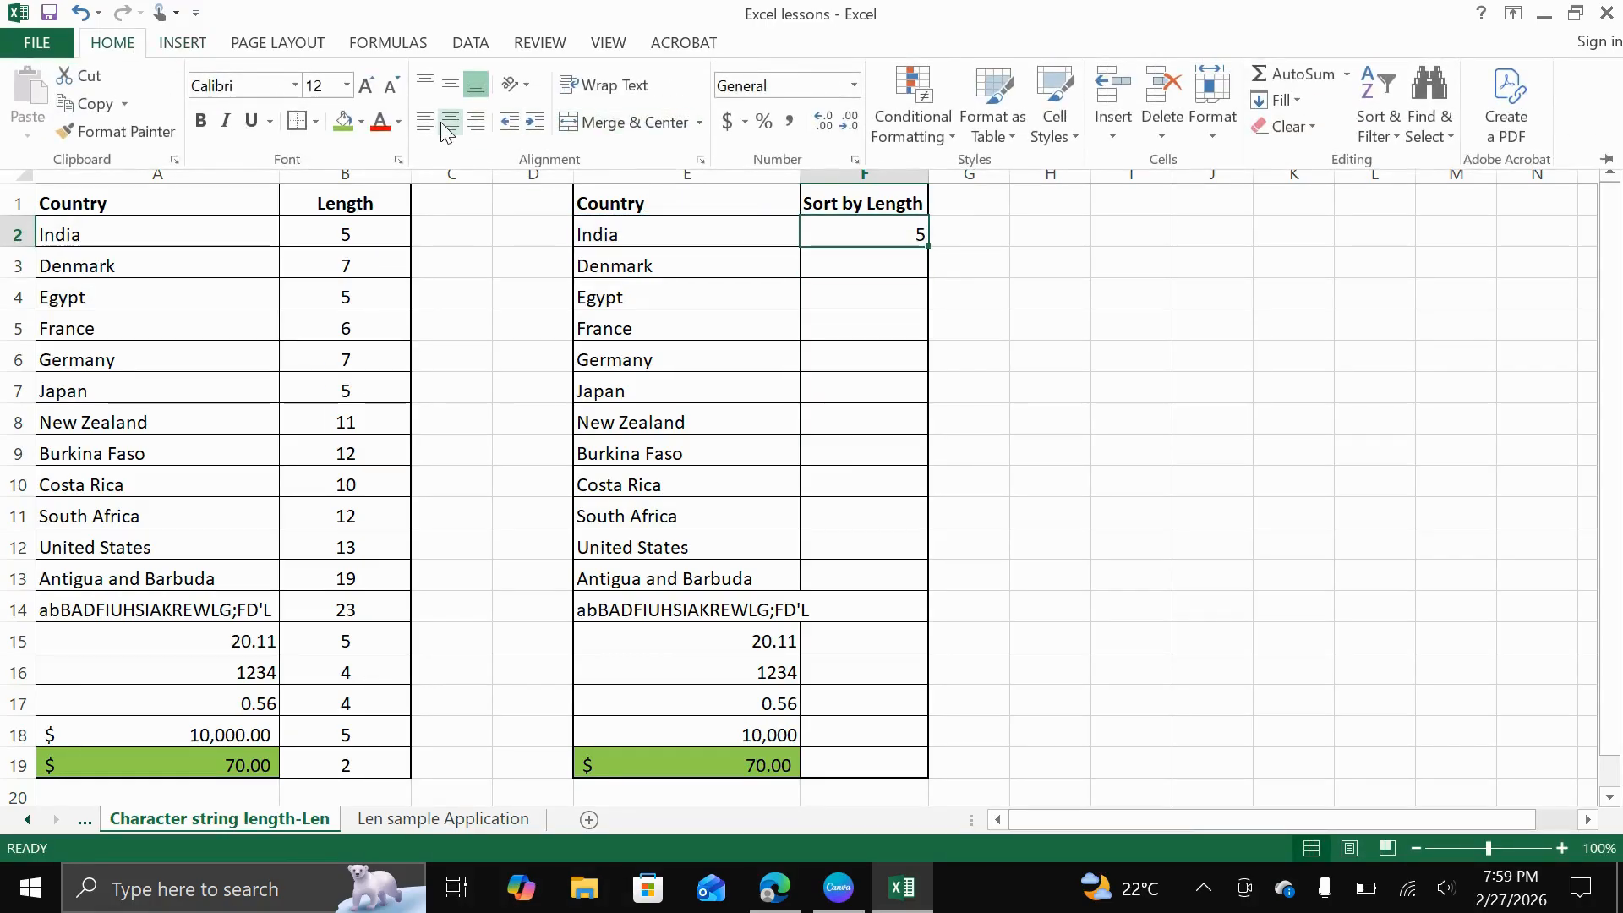
left_click(451, 125)
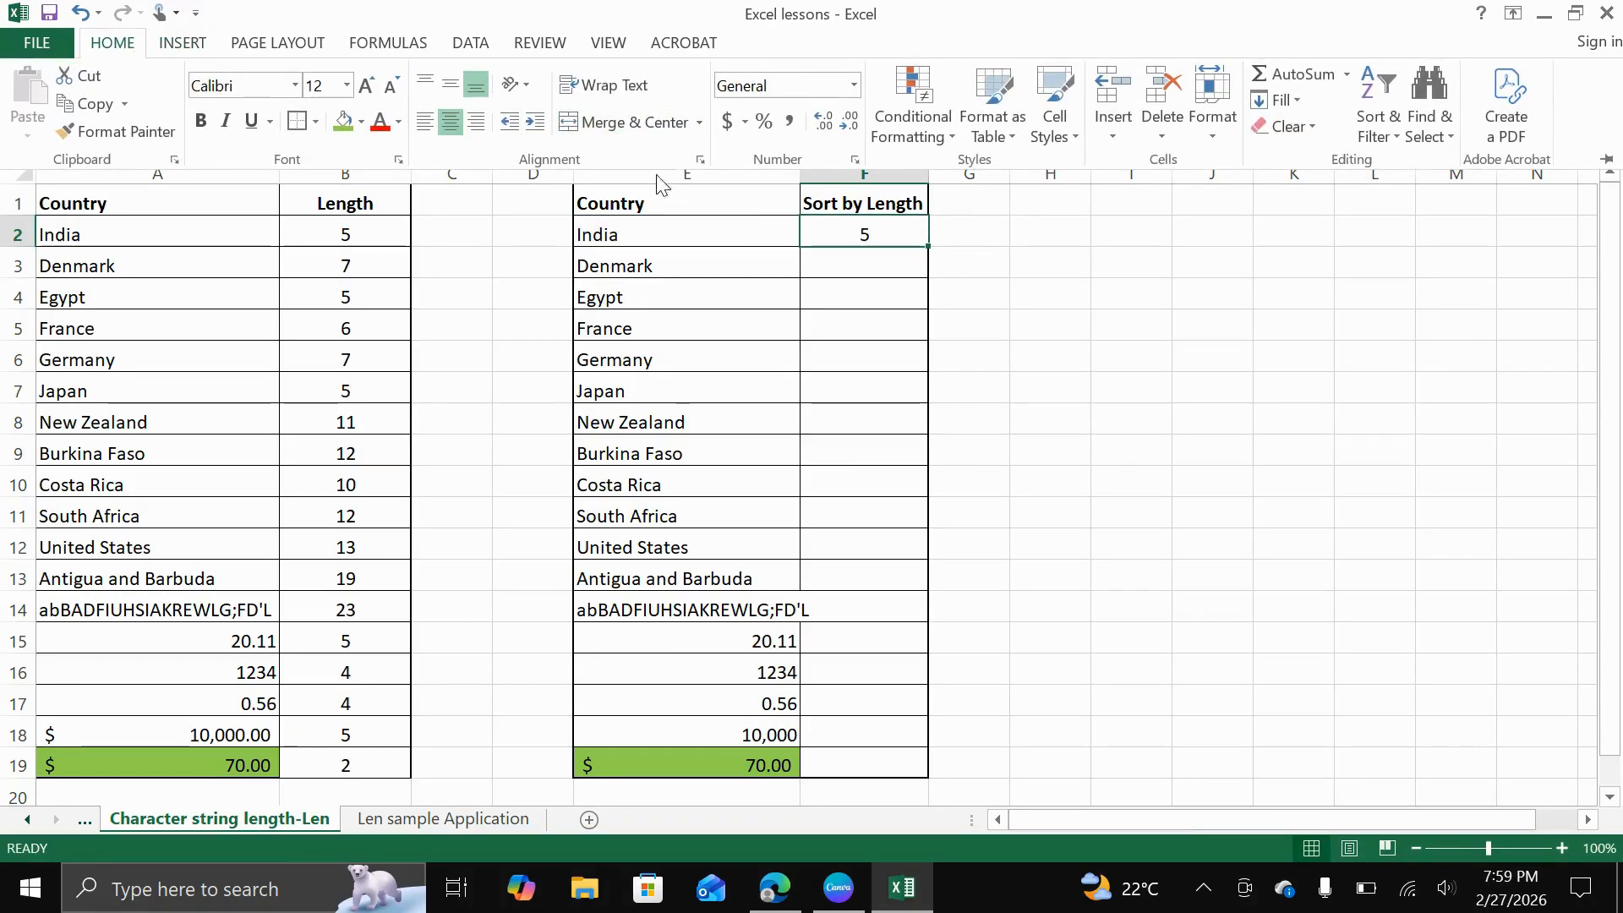
left_click(931, 254)
left_click(935, 285)
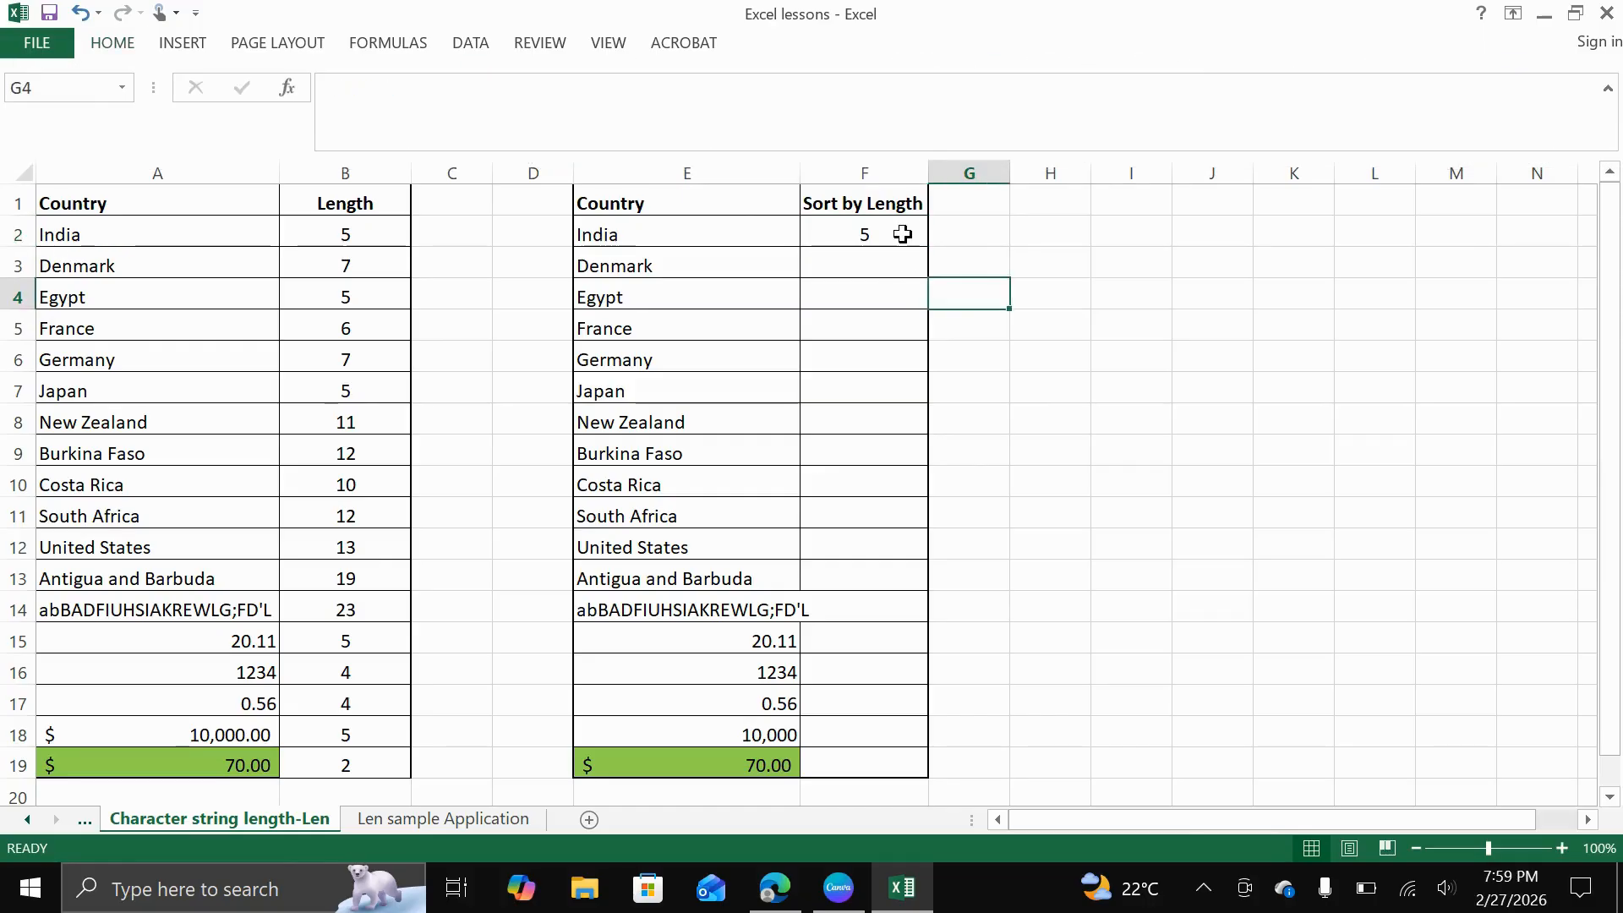
left_click(903, 234)
double_click(927, 248)
right_click(851, 349)
left_click(1152, 362)
left_click(1150, 387)
Sort the second country table by the Sort by Length column from smallest to largest and review the order
left_click(837, 382)
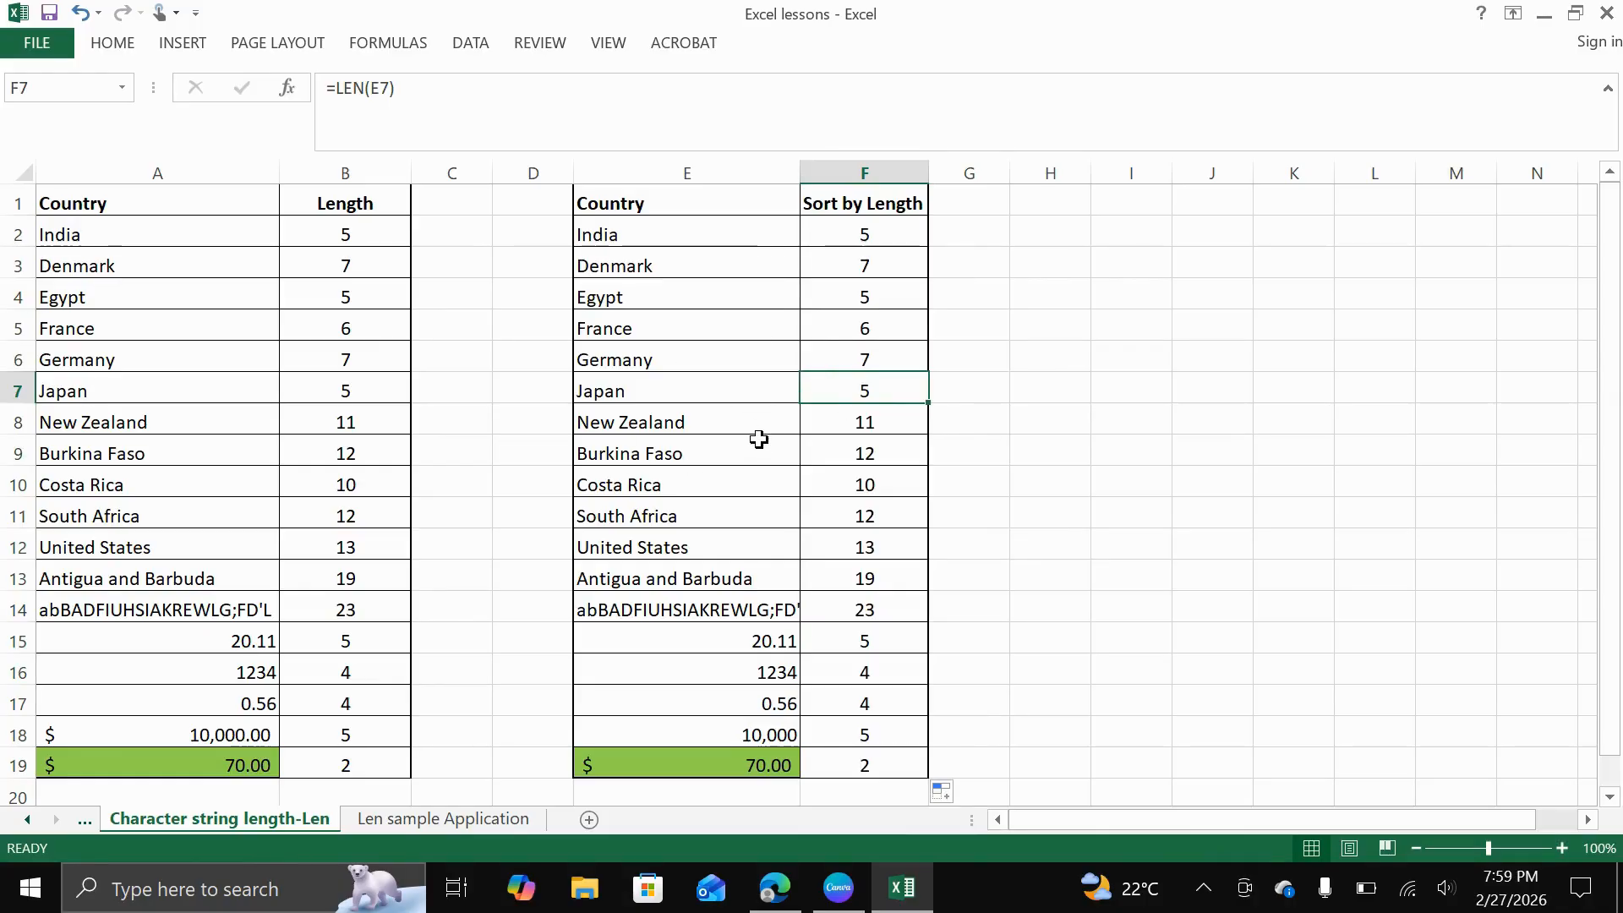
right_click(841, 390)
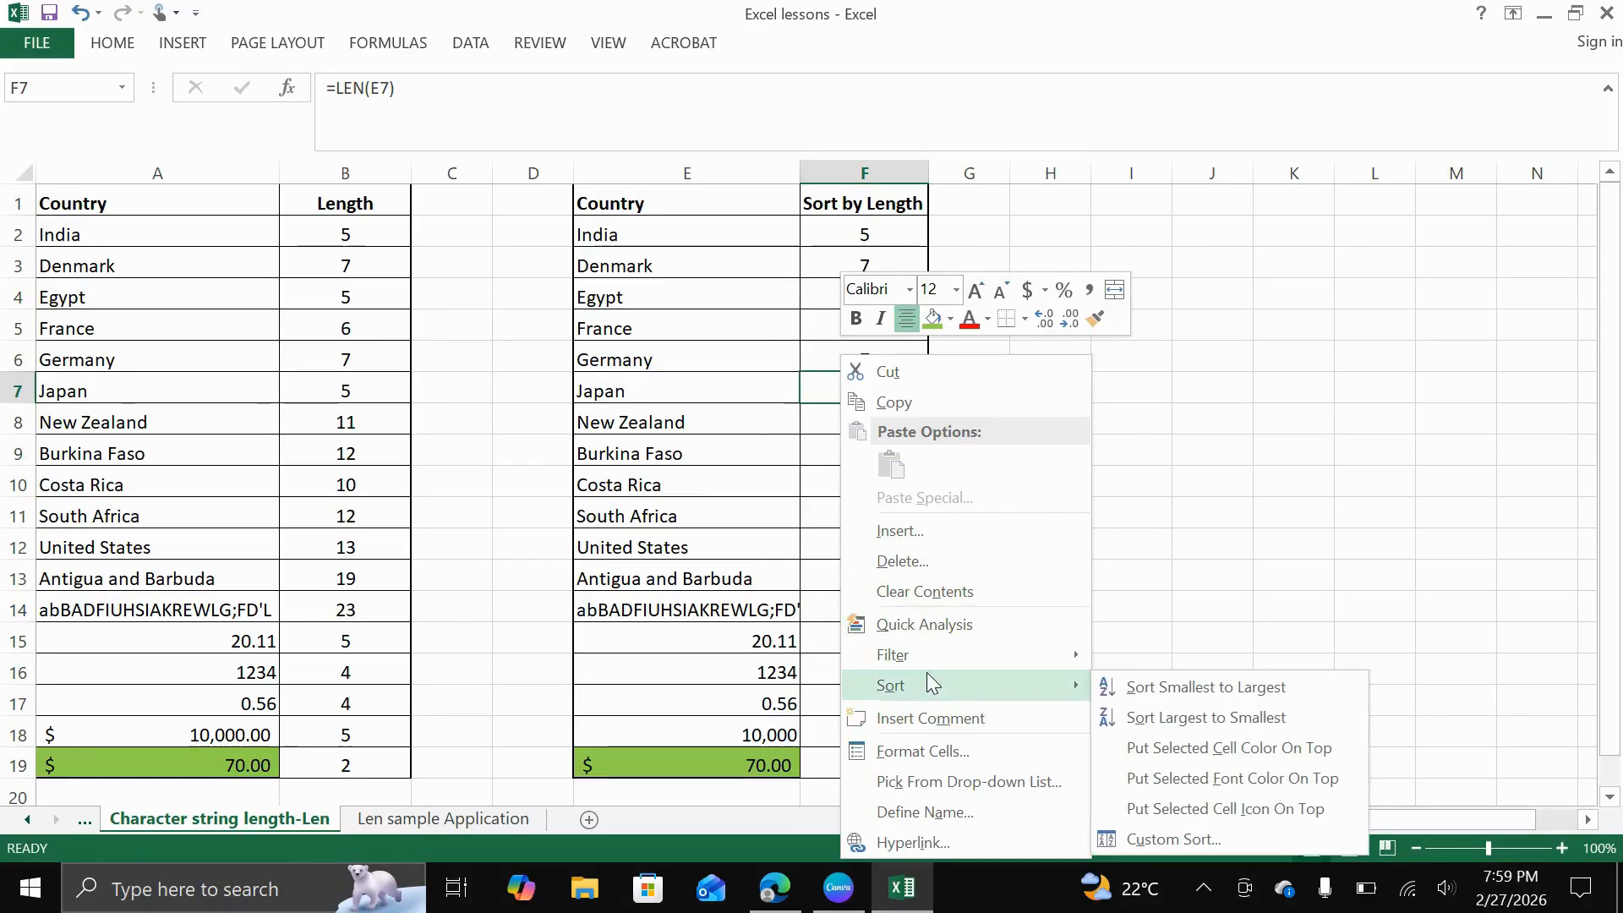
mouse_move(940, 677)
left_click(1182, 694)
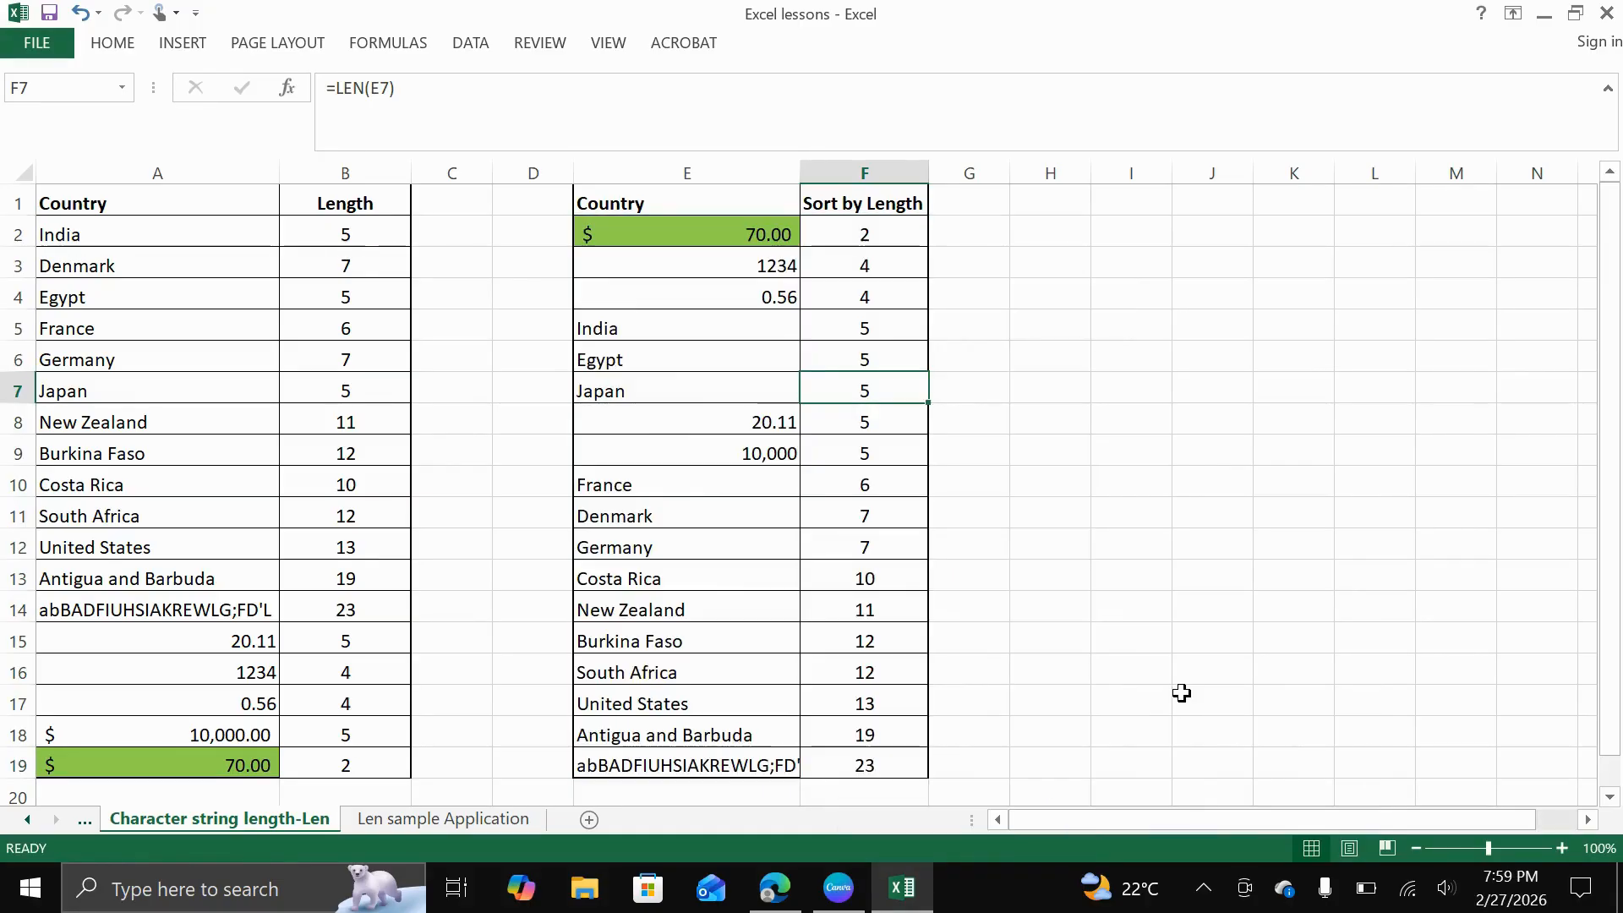
scroll(879, 558, "down", 1)
scroll(879, 558, "down", 3)
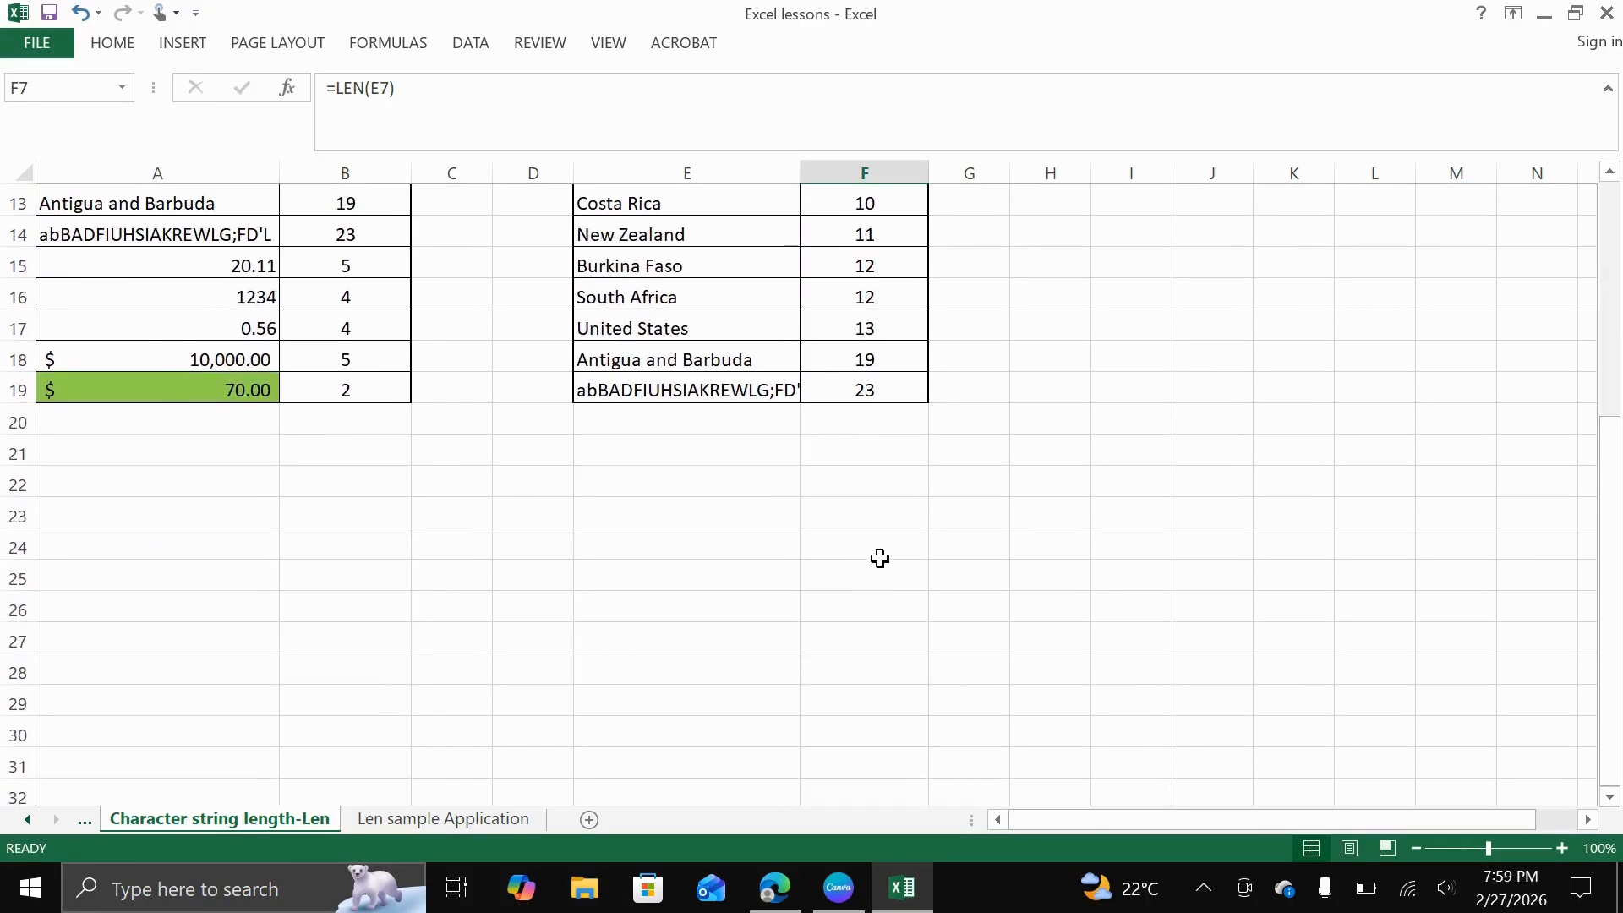
Sort the second country table by the Sort by Length column from largest to smallest and review the order
scroll(841, 388, "up", 3)
left_click(842, 349)
right_click(844, 350)
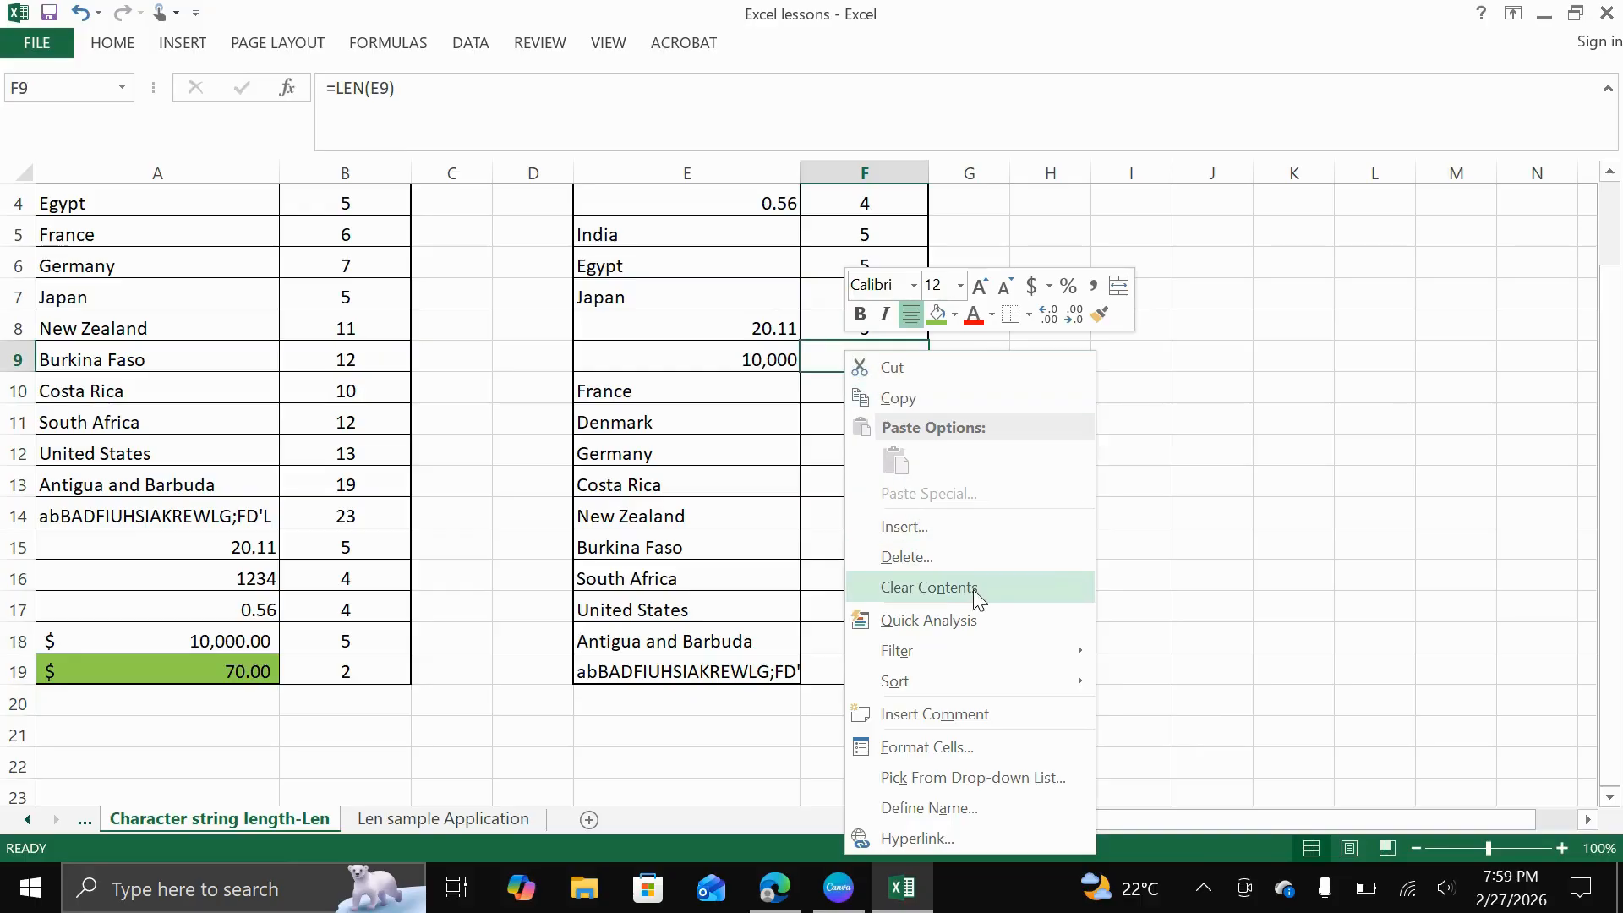
mouse_move(1024, 671)
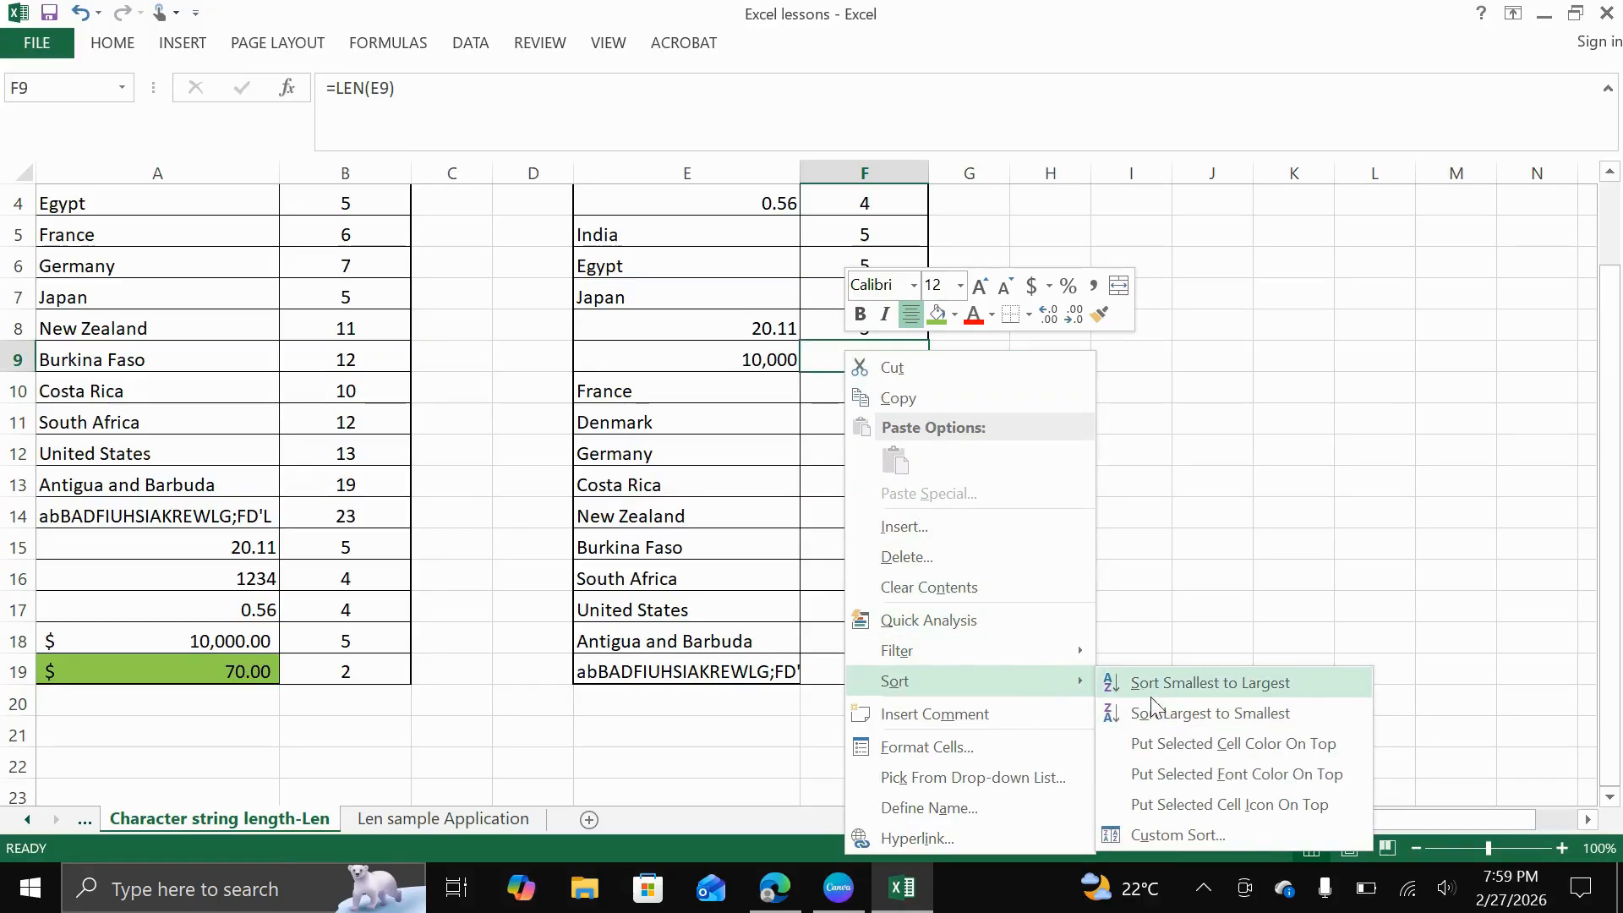
left_click(1168, 717)
scroll(863, 512, "up", 1)
scroll(862, 511, "up", 1)
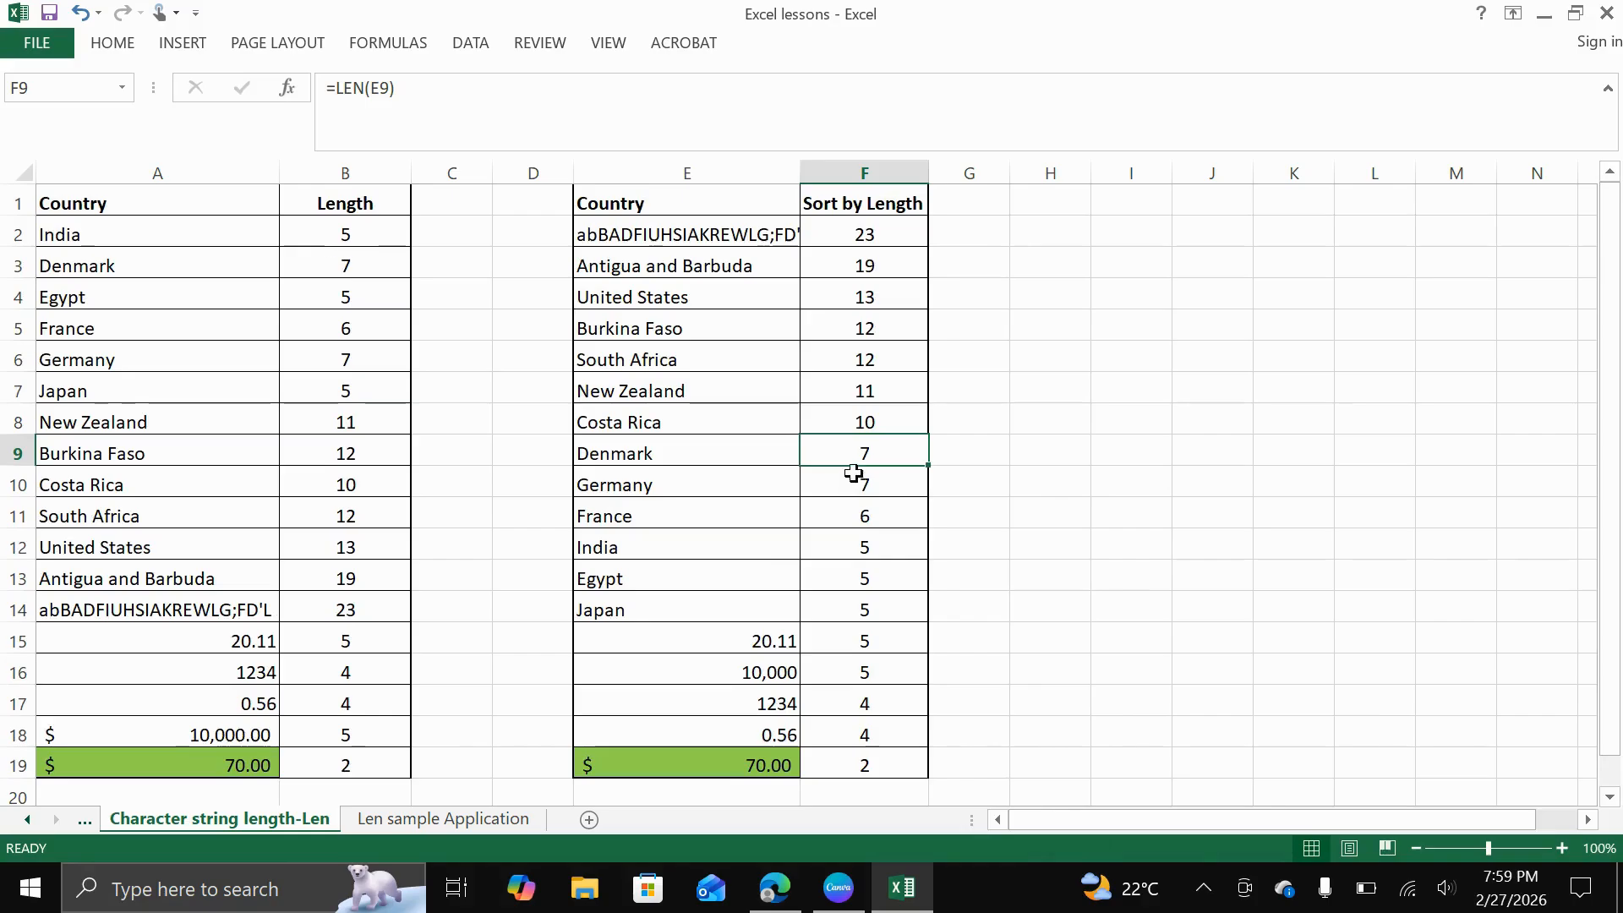
left_click(875, 209)
left_click(951, 210)
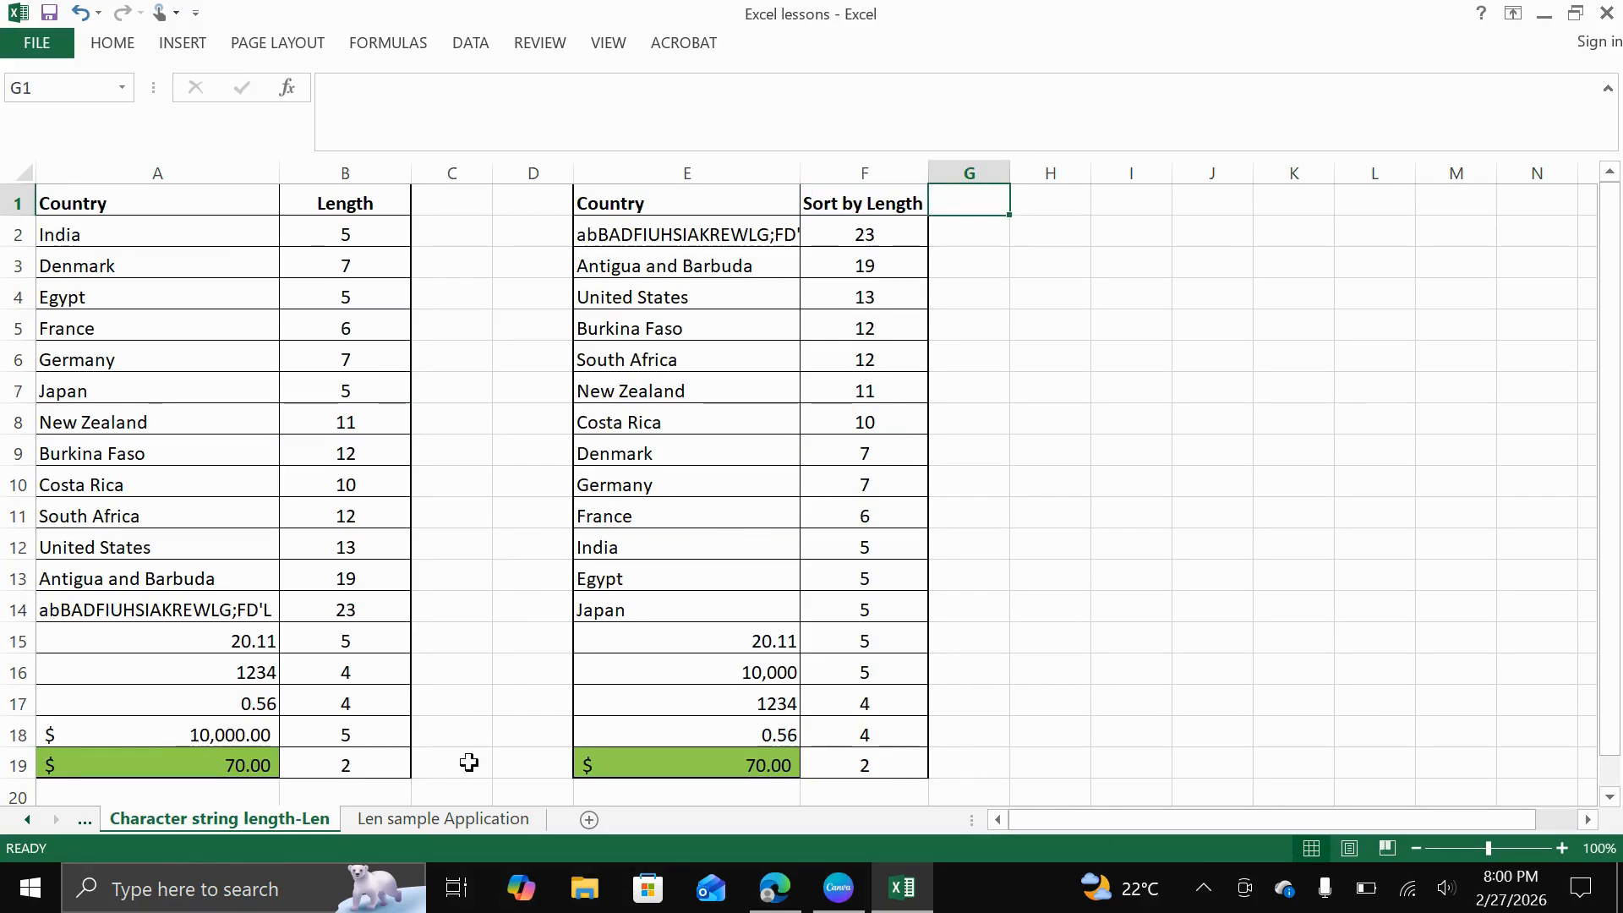
Open the Len sample Application sheet and fill the header row B2:G2 of the student score table with light blue
left_click(449, 822)
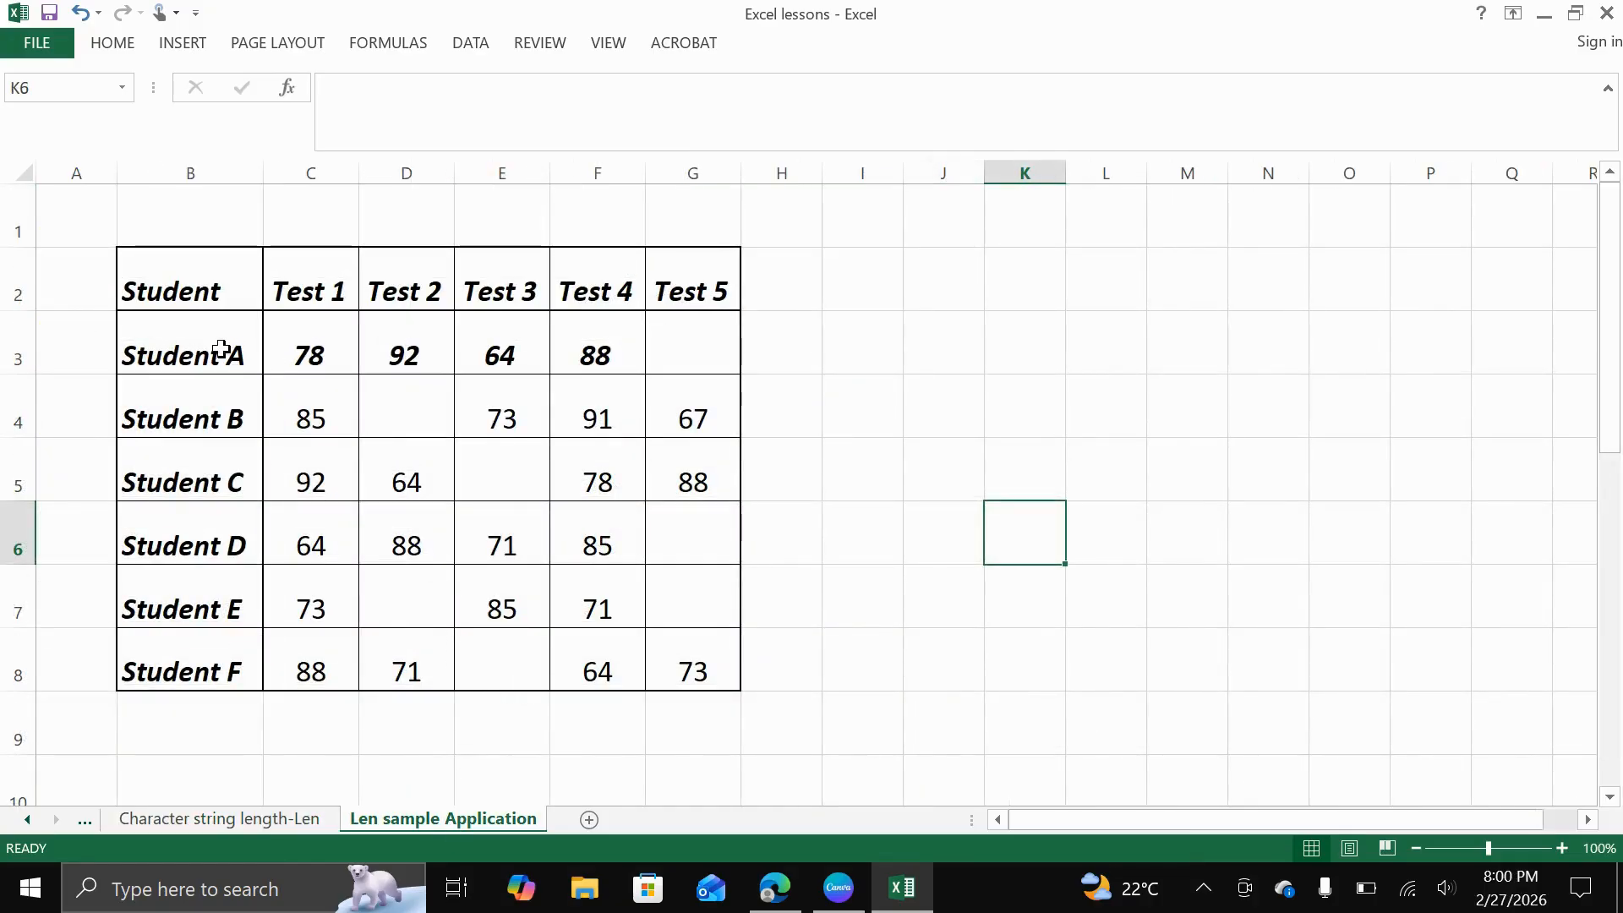
left_click_drag(176, 282, 702, 280)
left_click(120, 42)
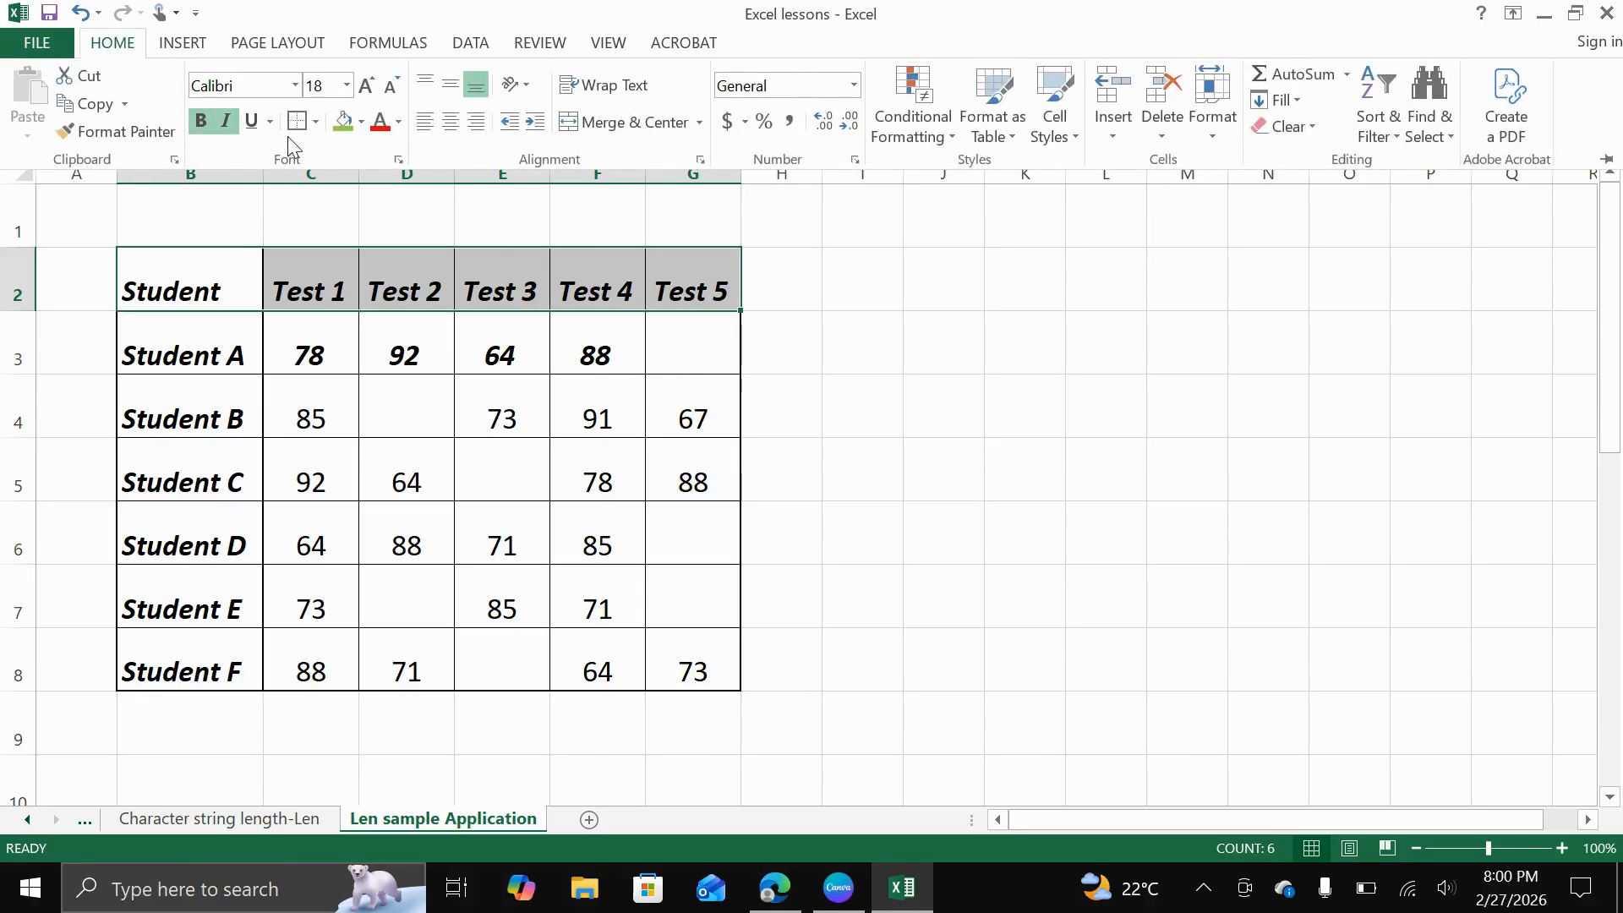
left_click(360, 123)
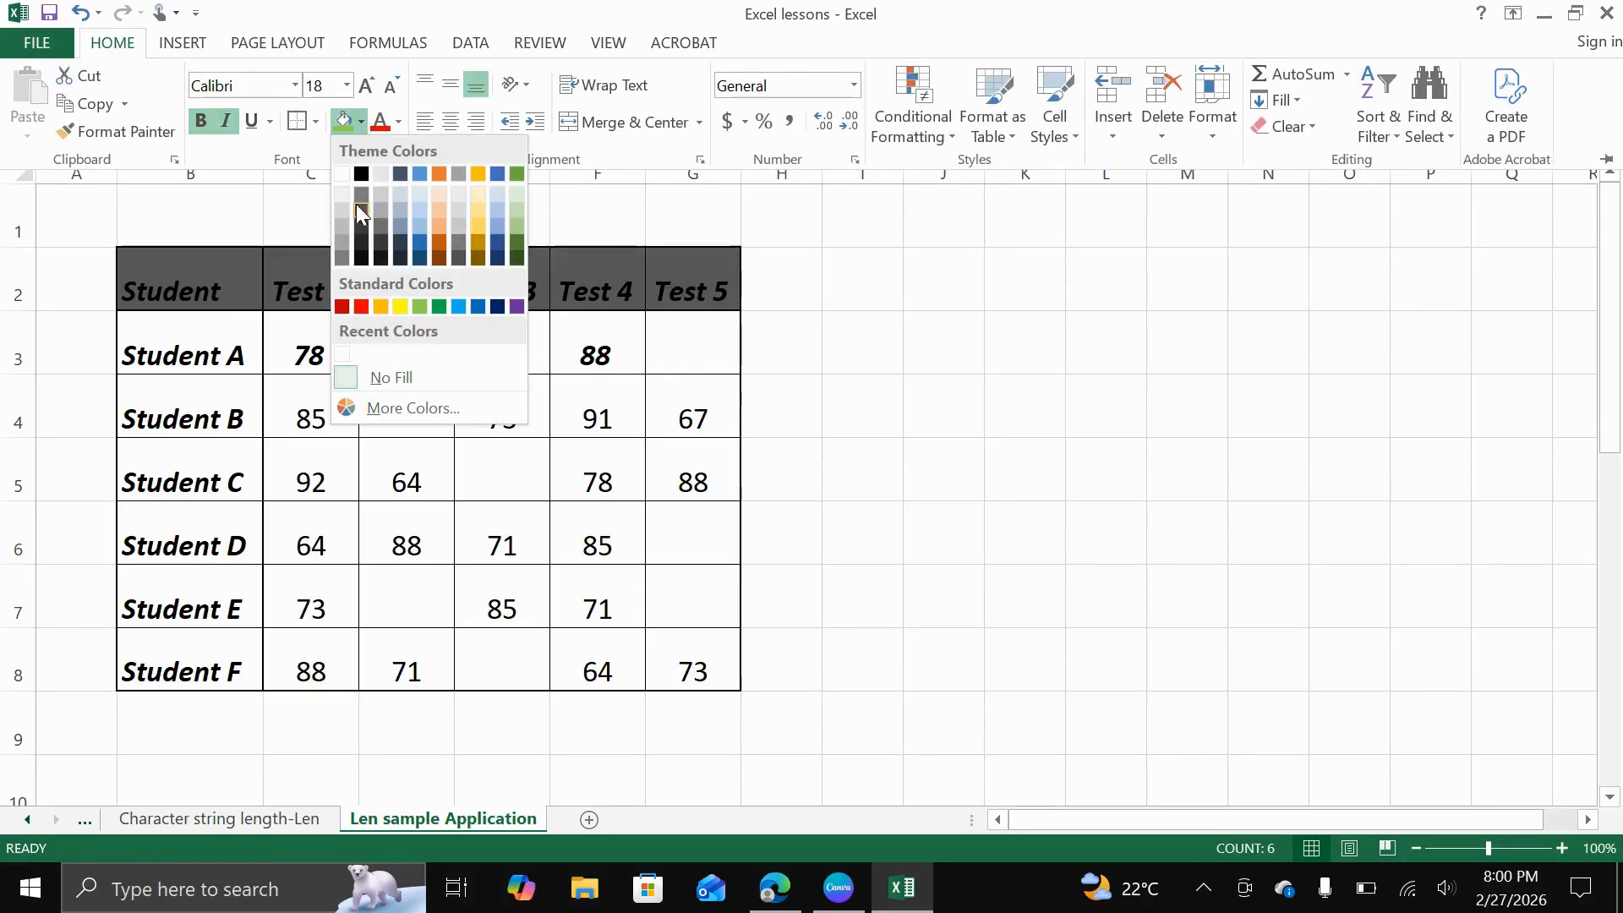
left_click(457, 304)
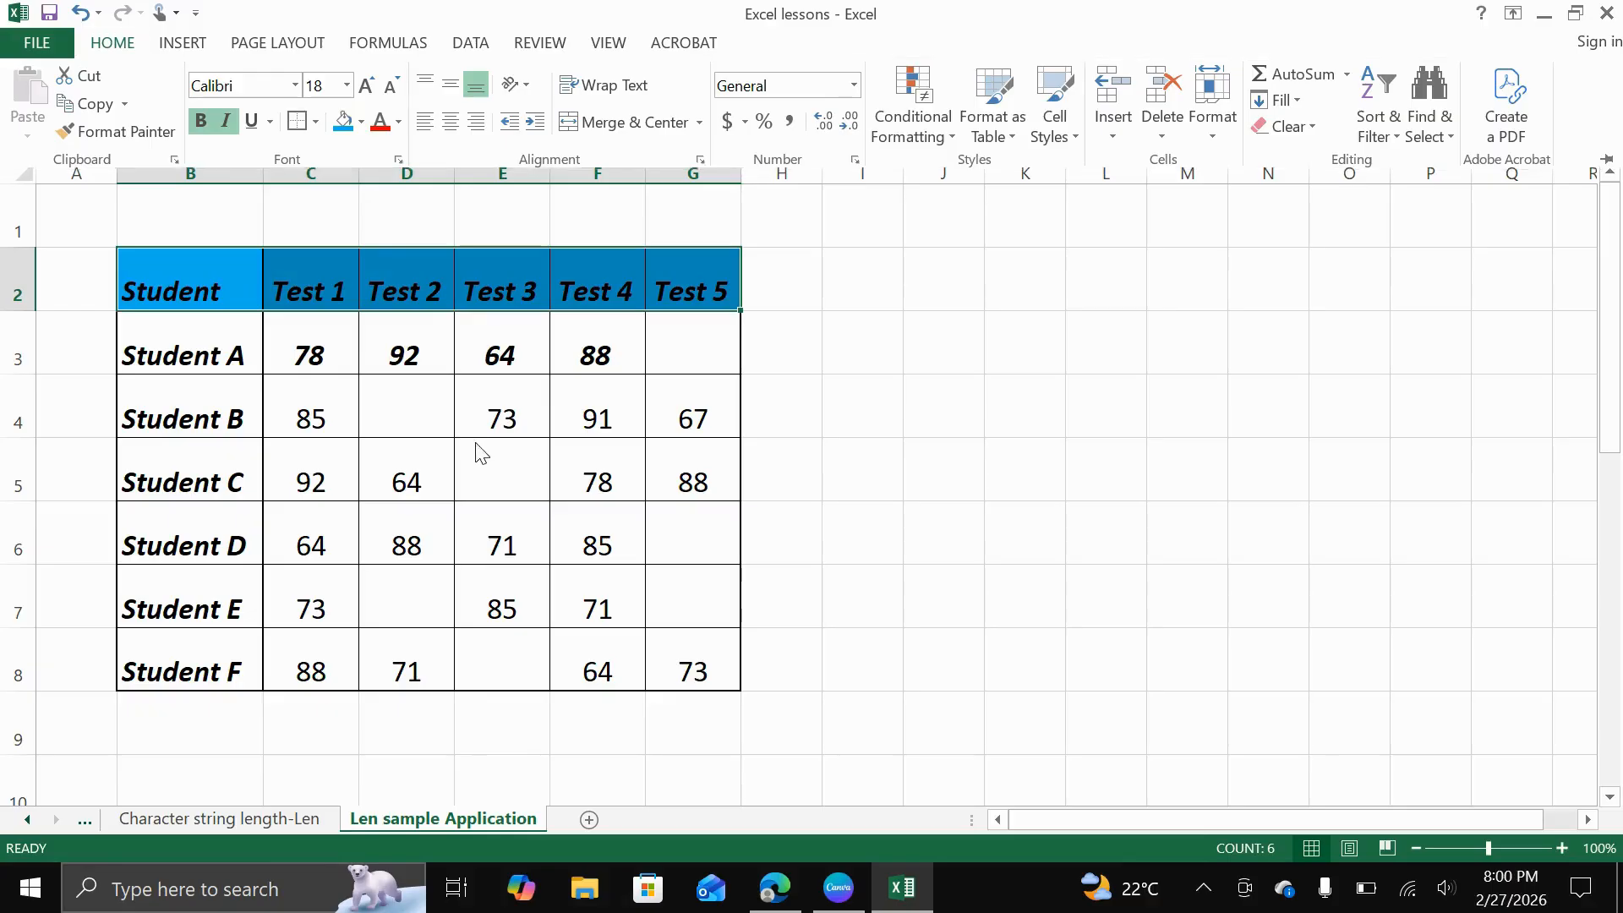
left_click(318, 420)
left_click(225, 347)
left_click(206, 283)
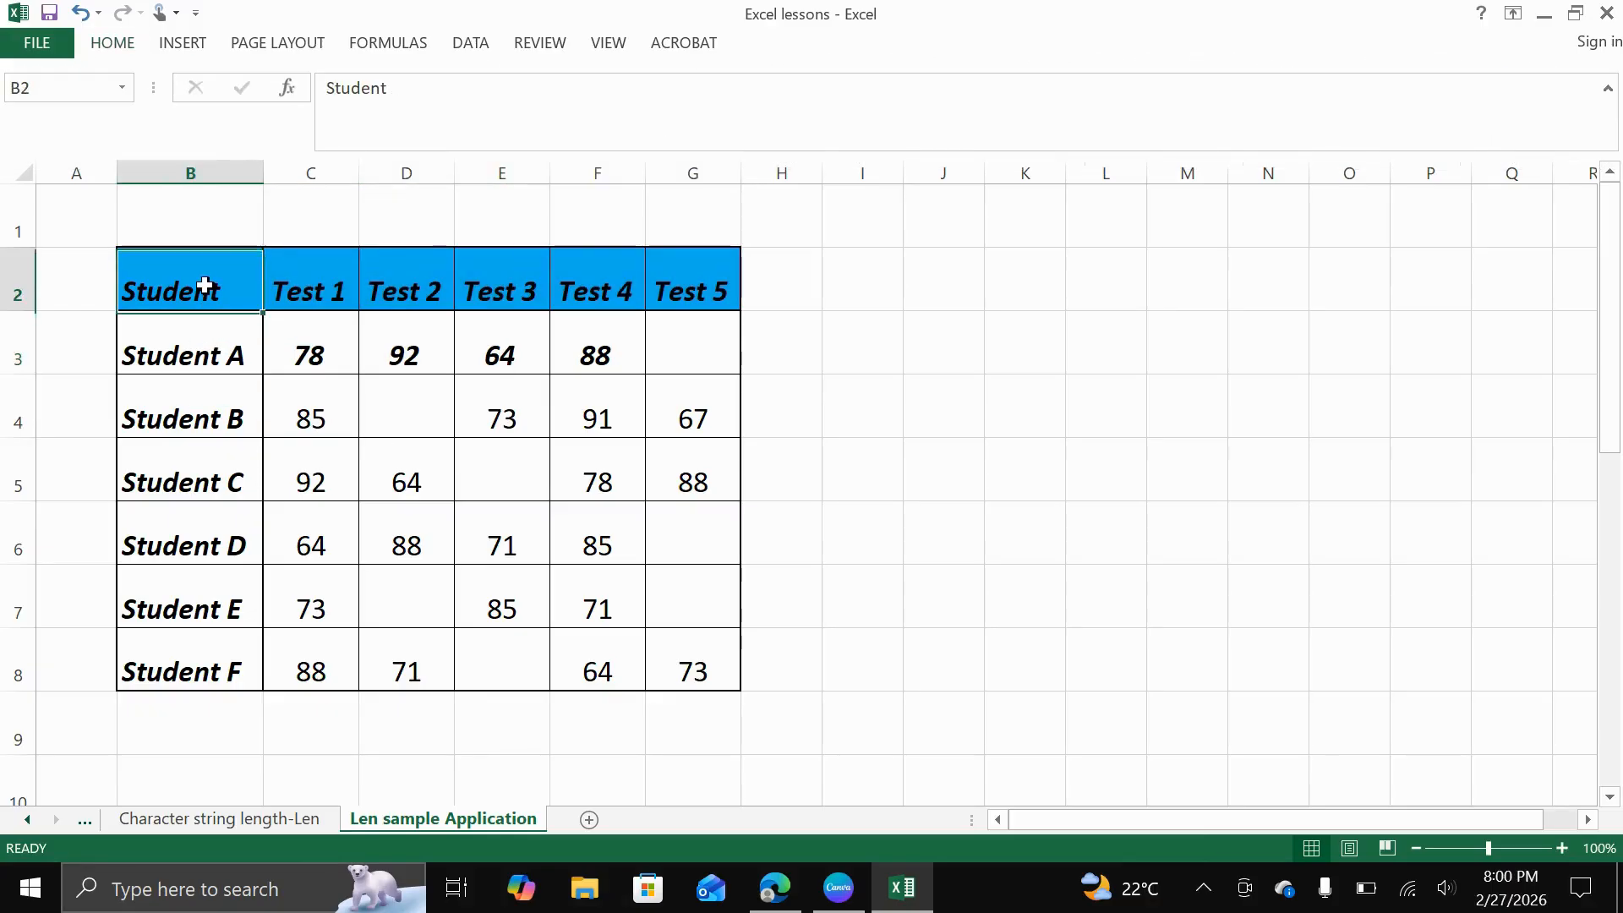
Select the test scores in C3:G8 and start a new conditional formatting rule that uses a formula to determine which cells to format
left_click_drag(199, 348, 254, 644)
left_click_drag(301, 344, 663, 656)
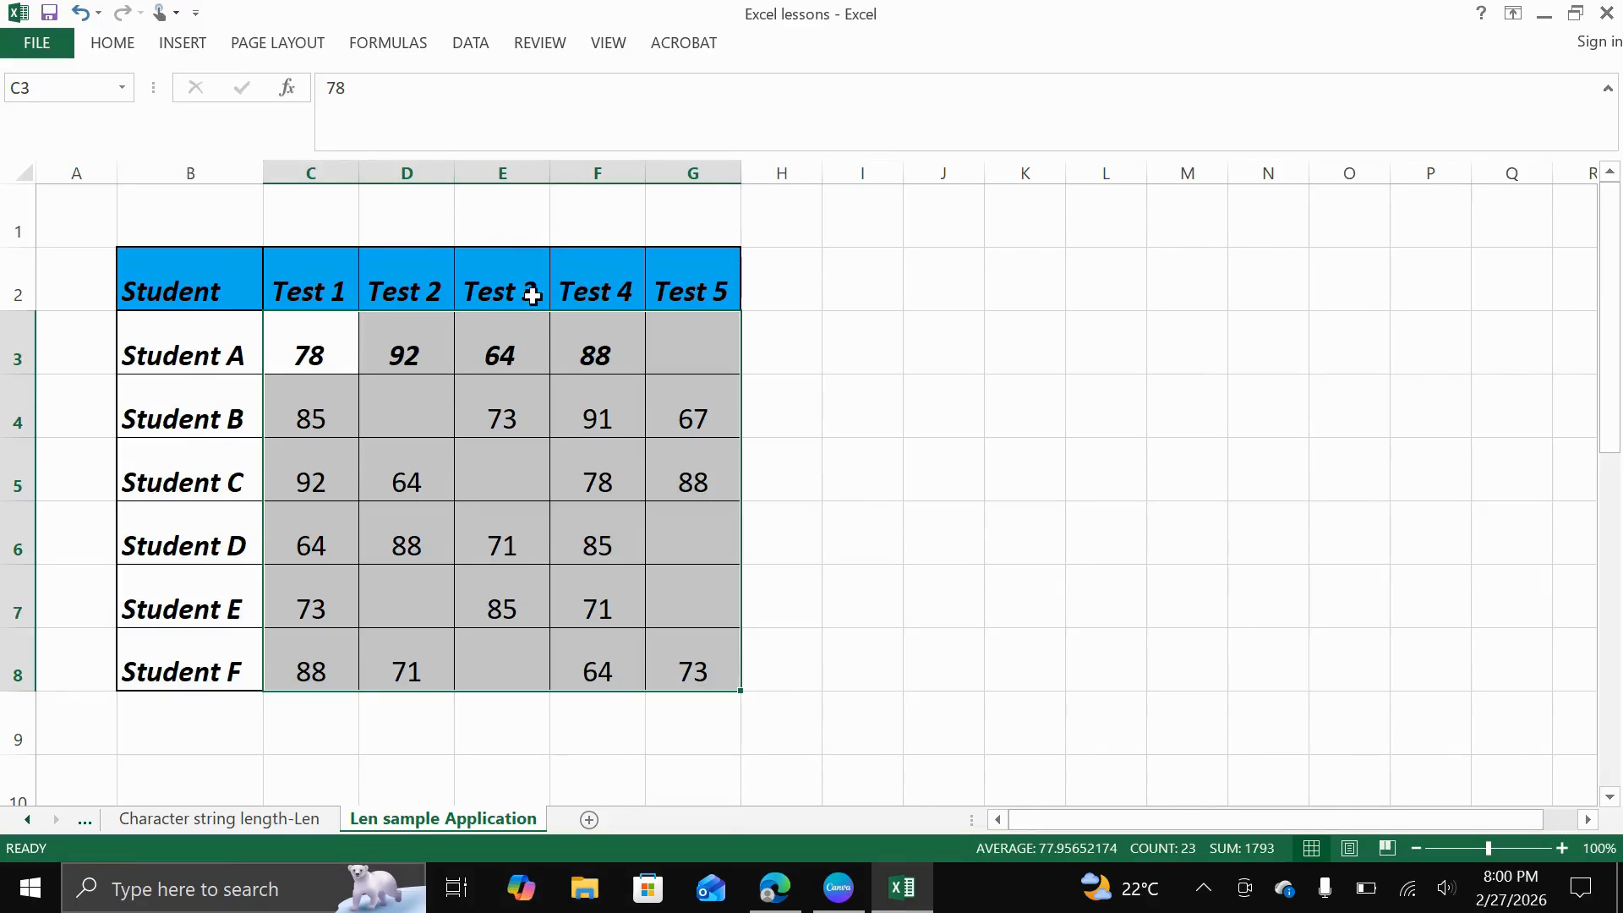
left_click_drag(311, 351, 661, 666)
left_click(112, 43)
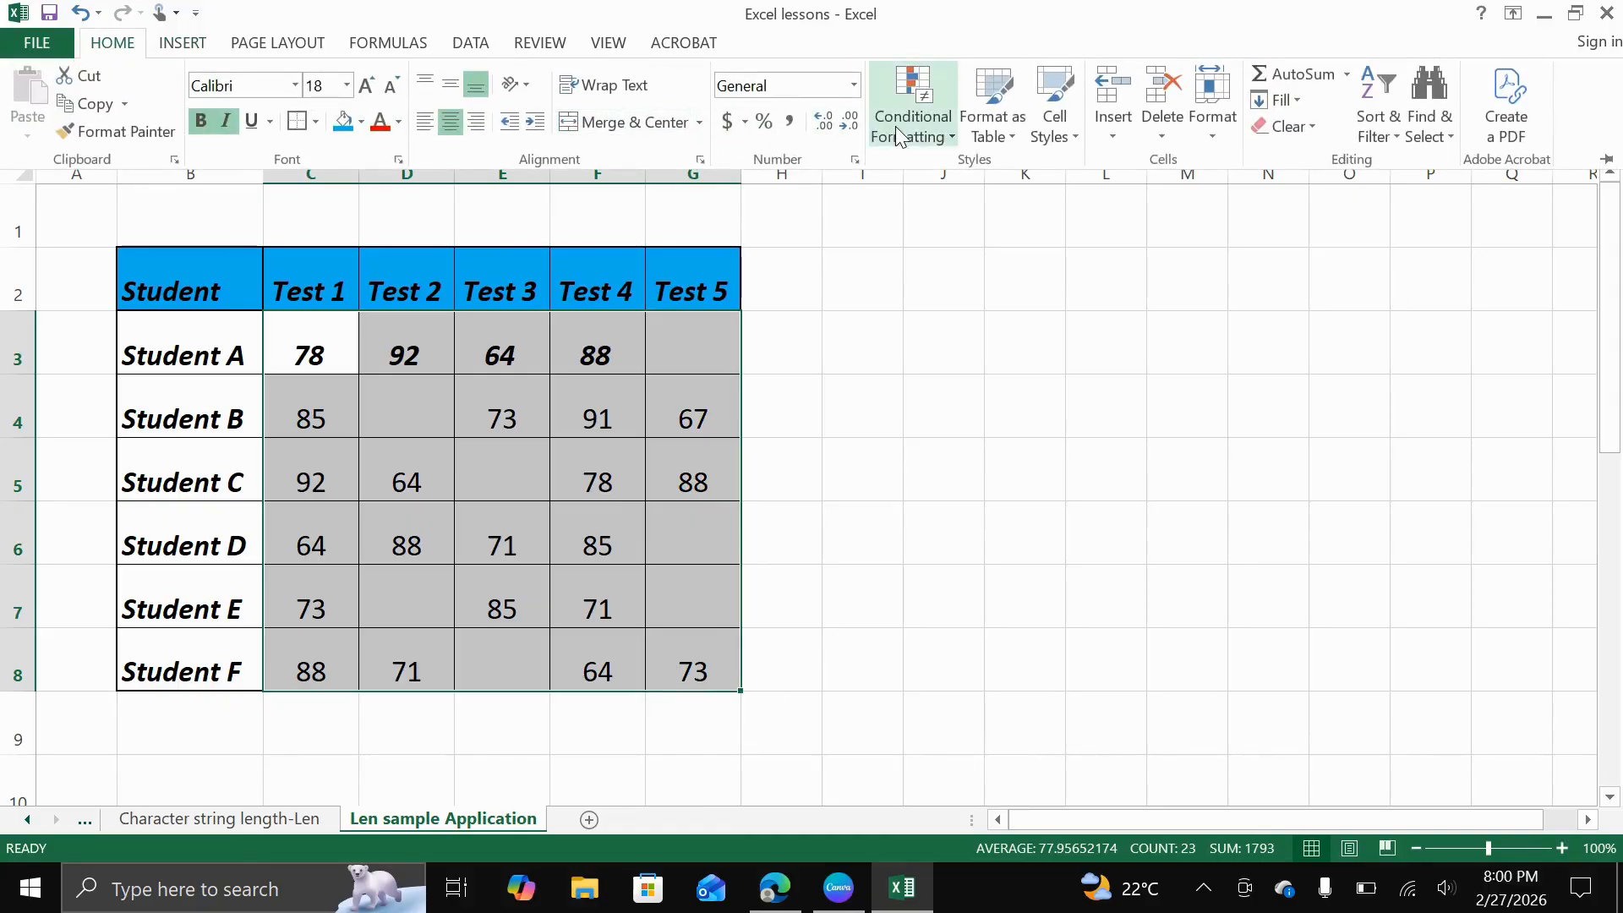
left_click(913, 127)
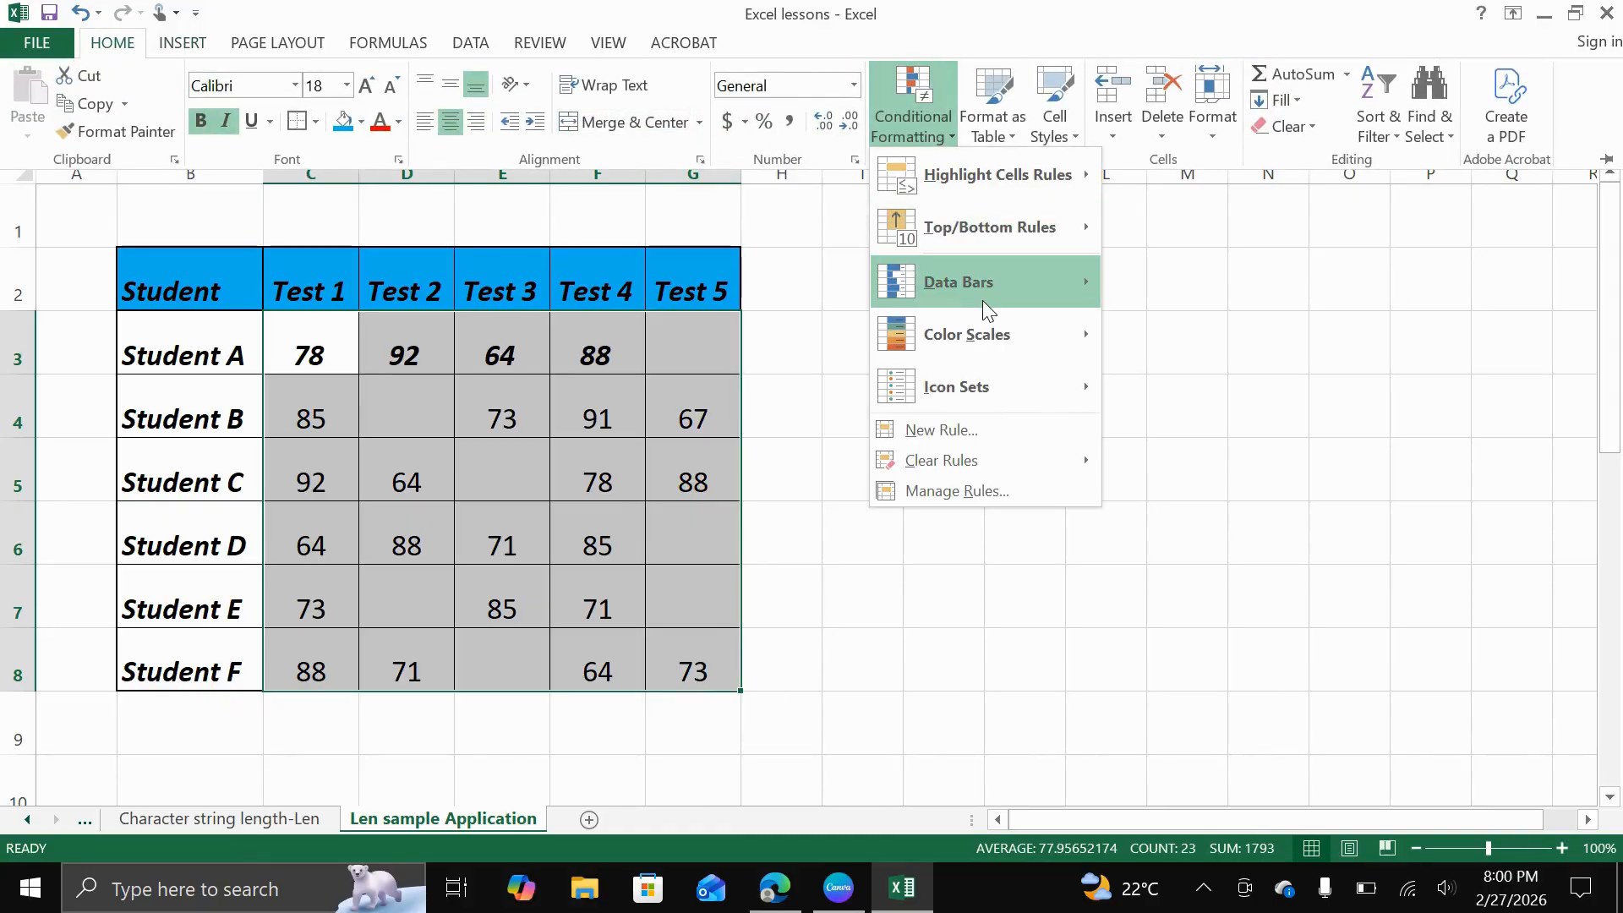
left_click(970, 433)
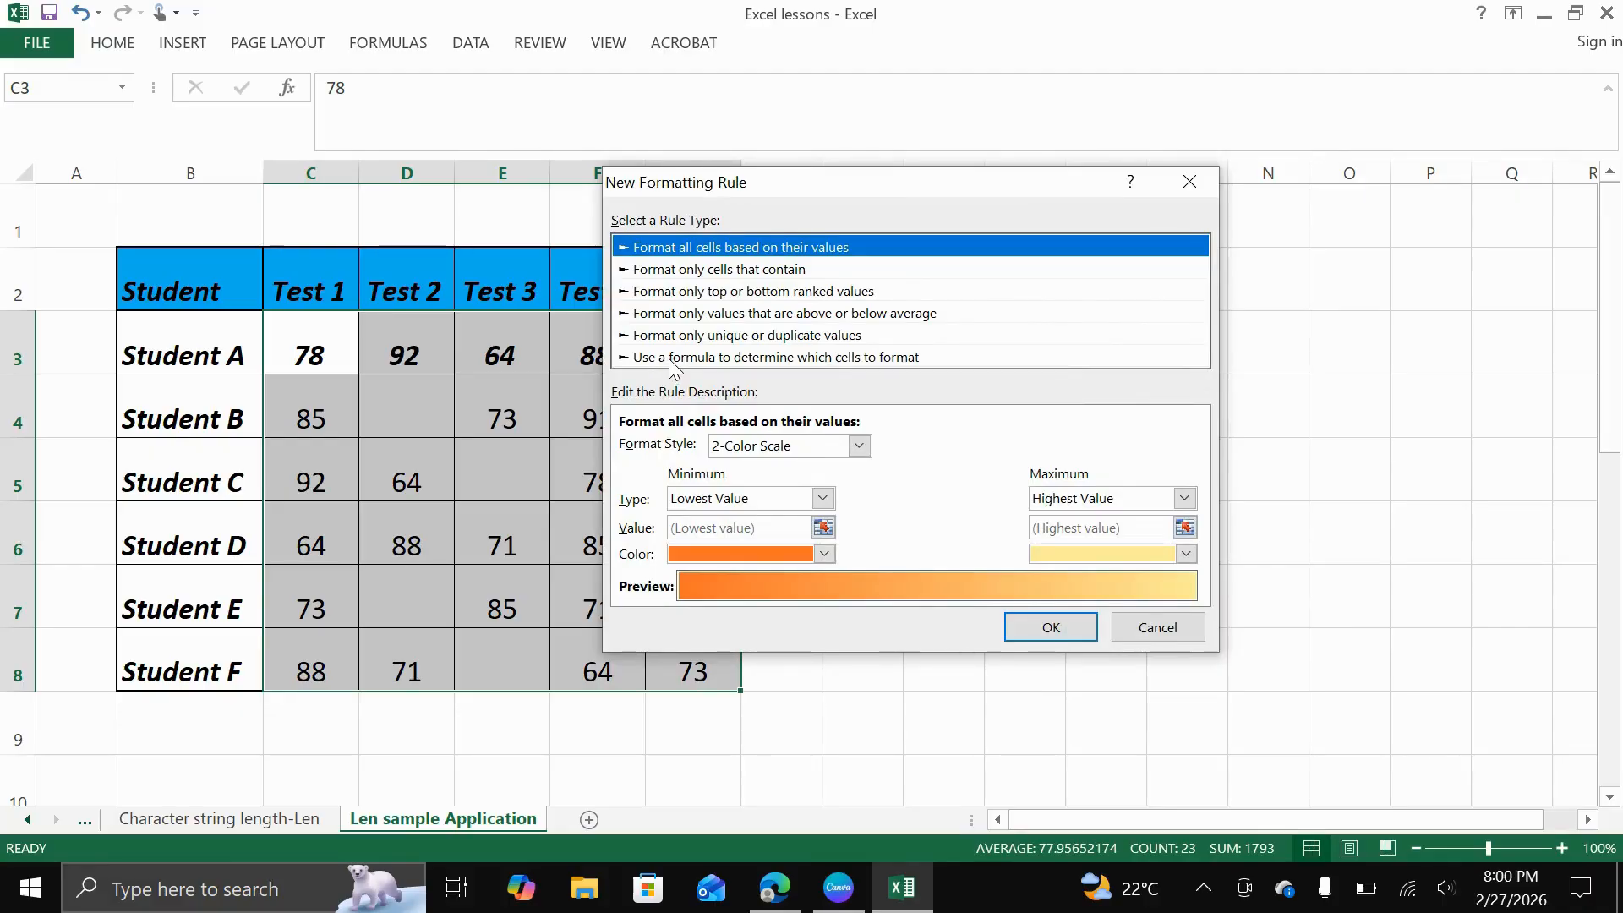
left_click(674, 358)
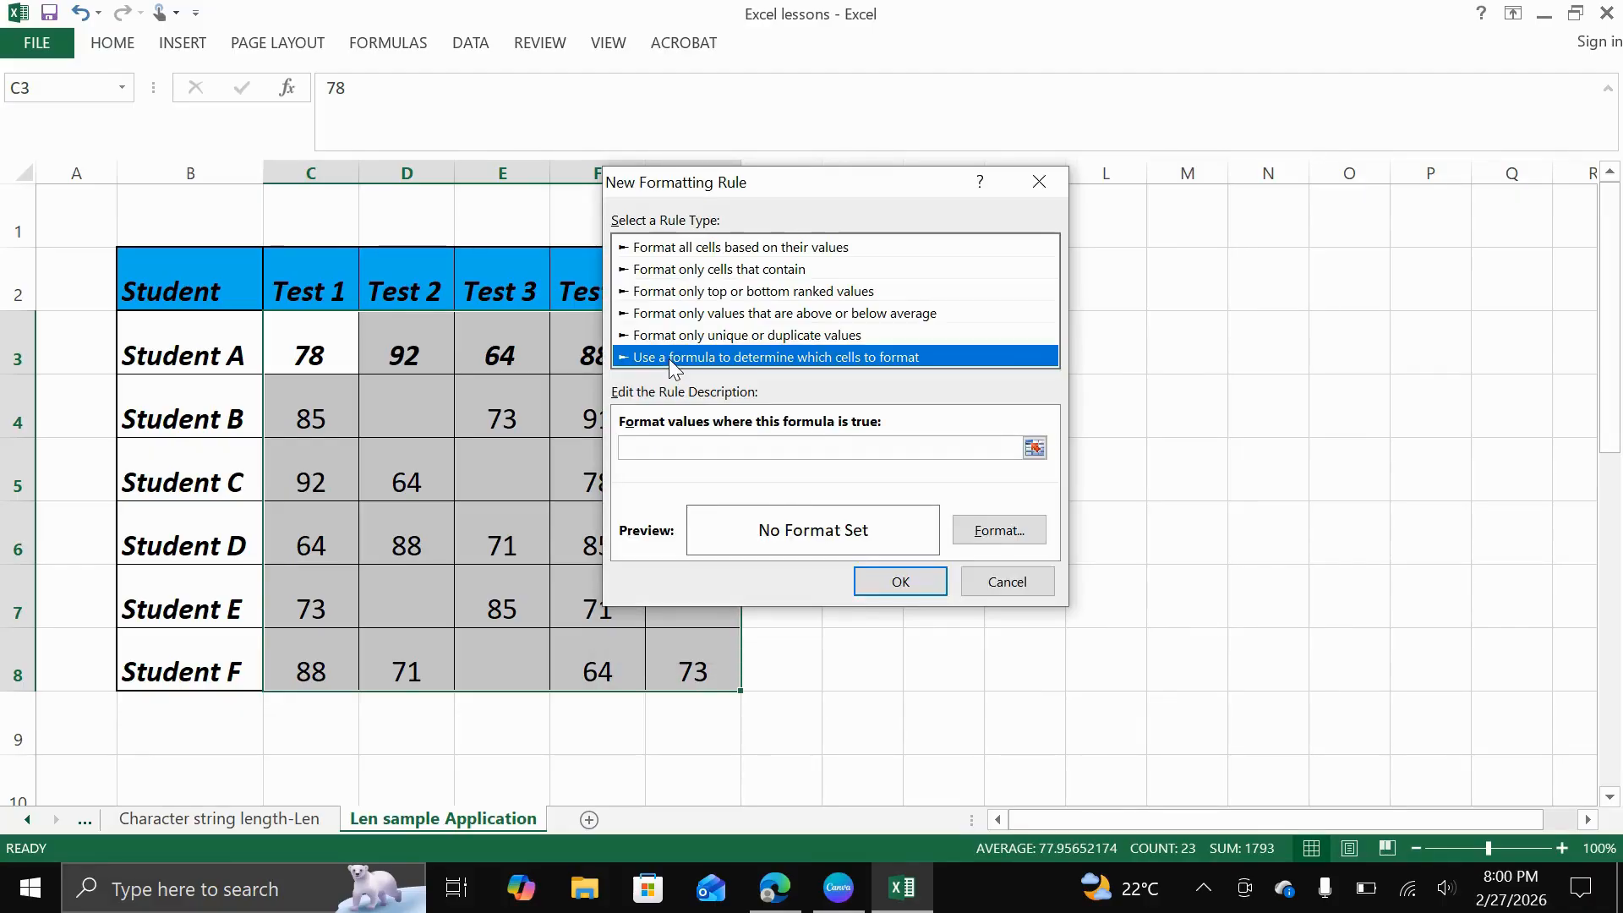
Enter a LEN formula as the rule's condition, testing whether the length of cell C3 equals 0
left_click(663, 448)
type("=")
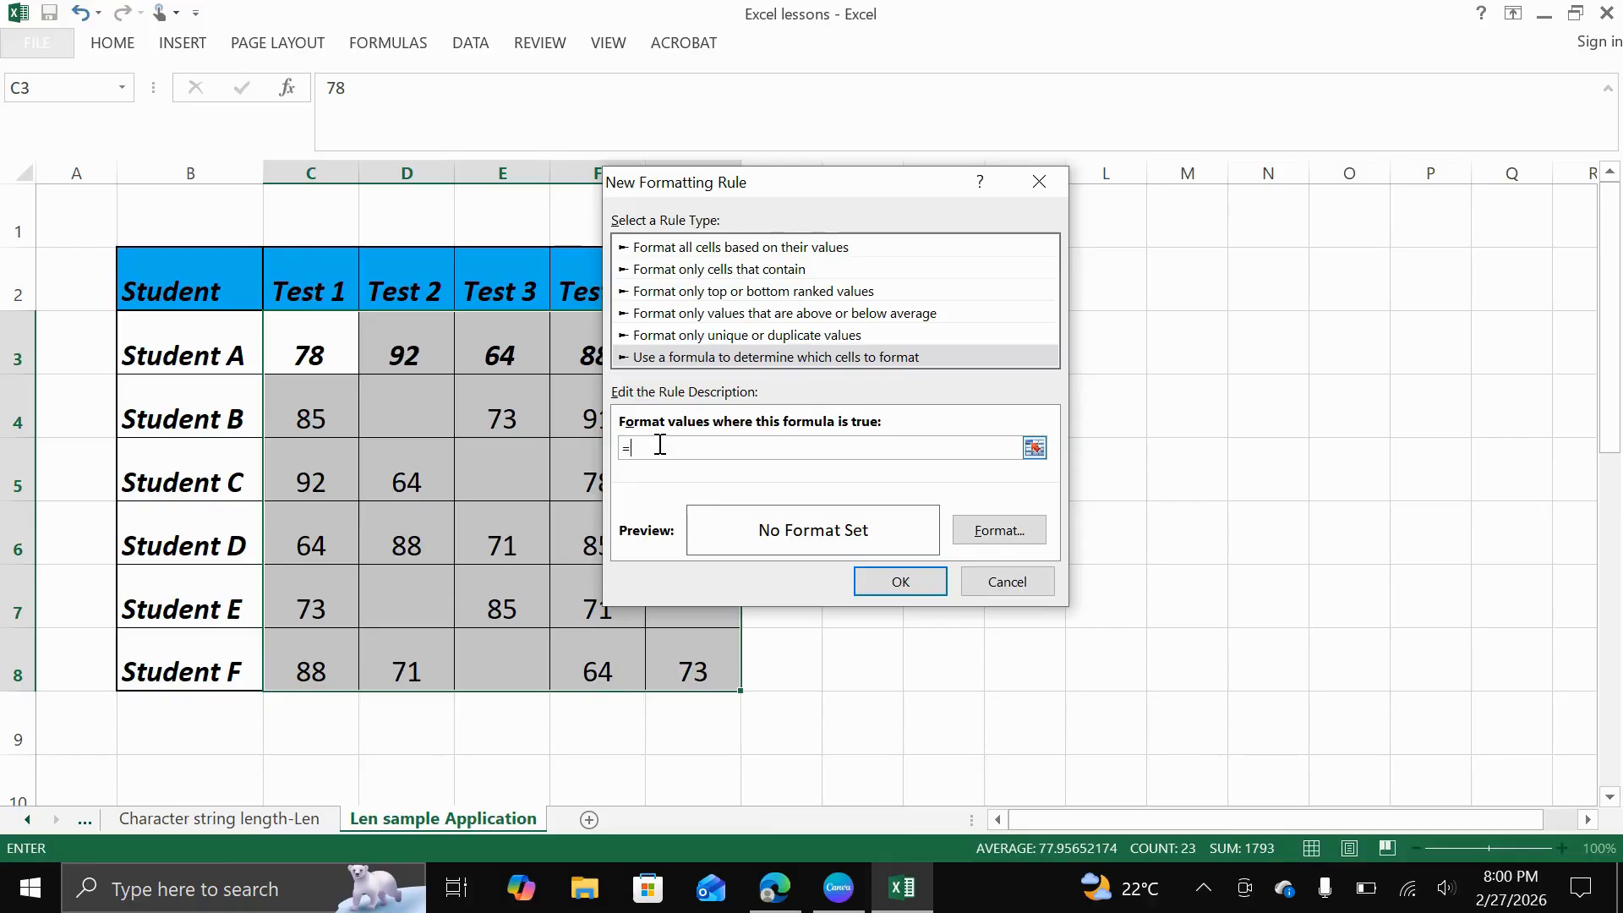
type("len")
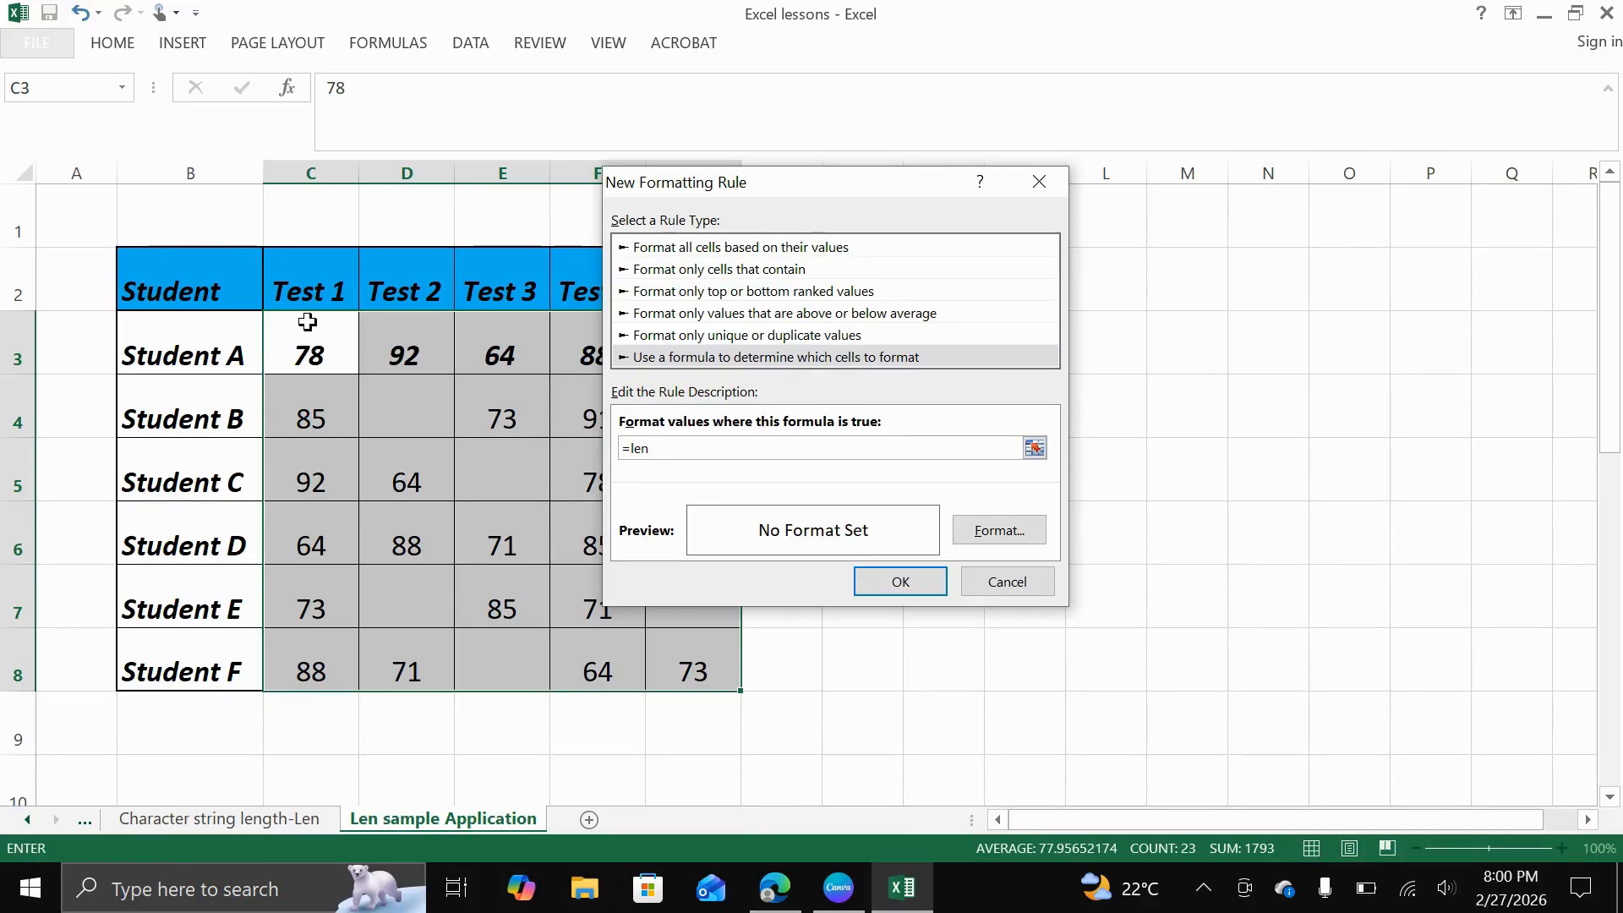
left_click(310, 350)
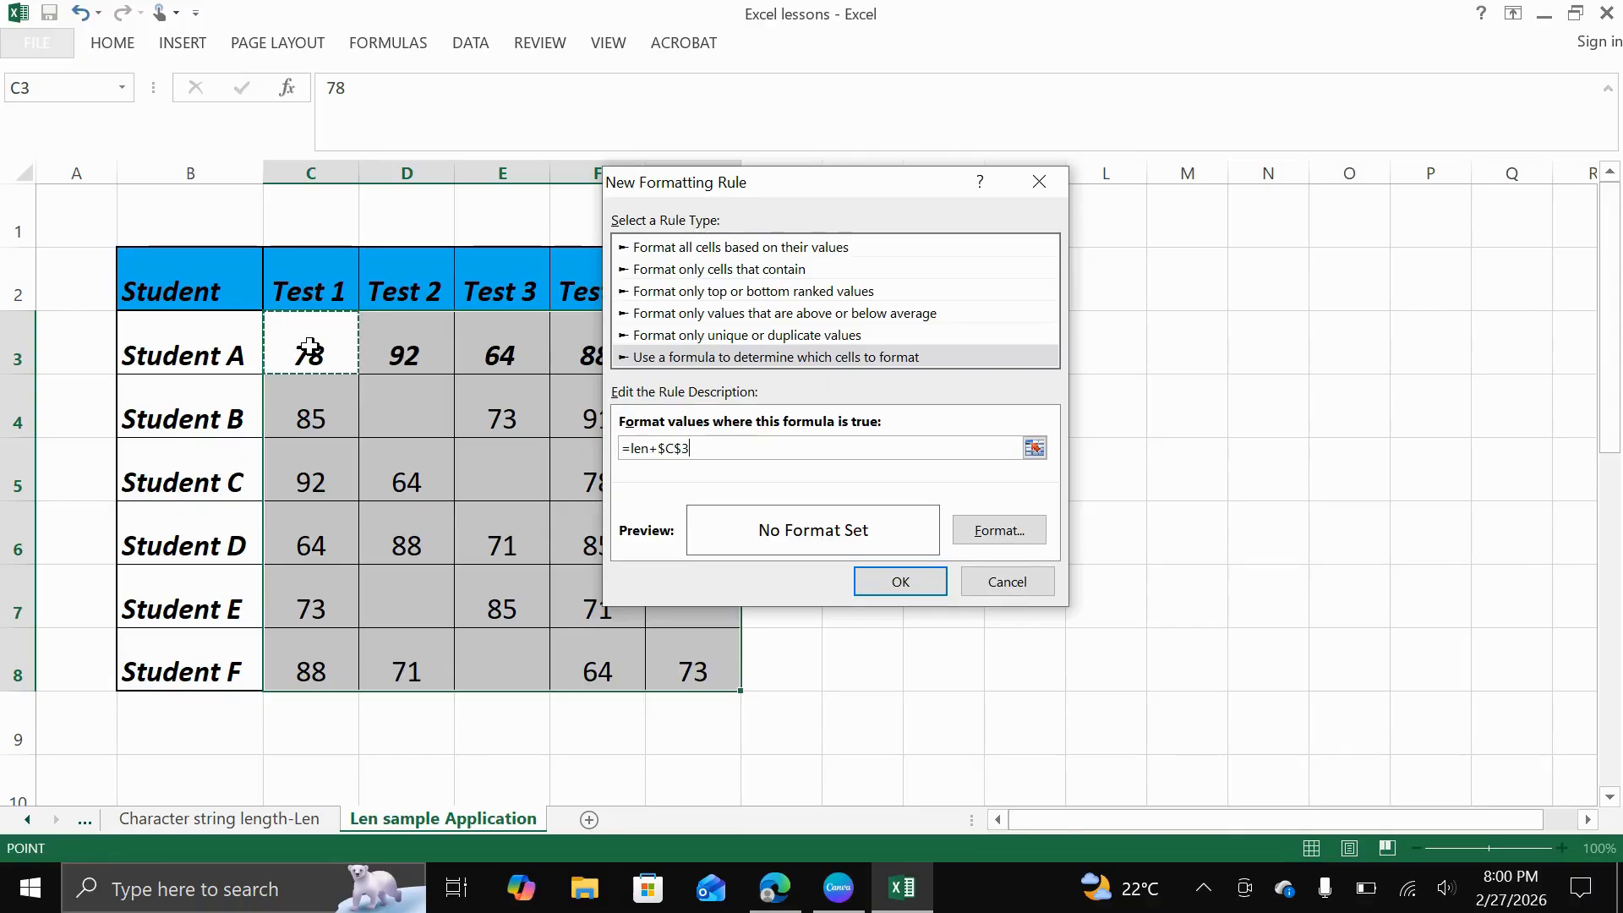
type("(")
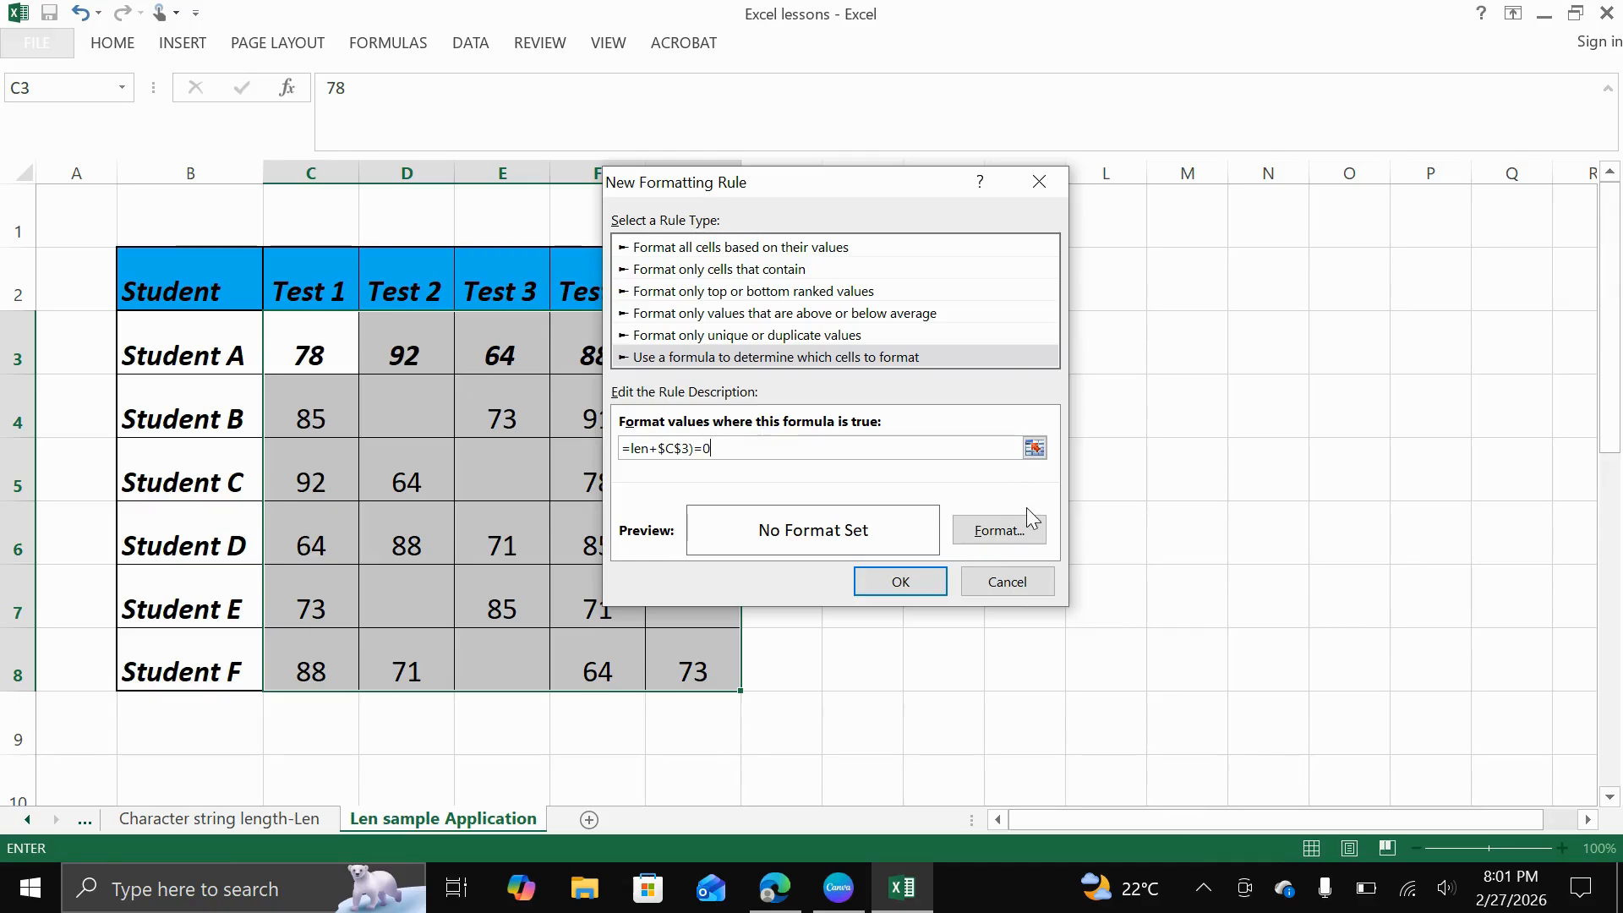
Set the rule's format to a yellow background fill and apply the rule to the selected scores
left_click(1006, 530)
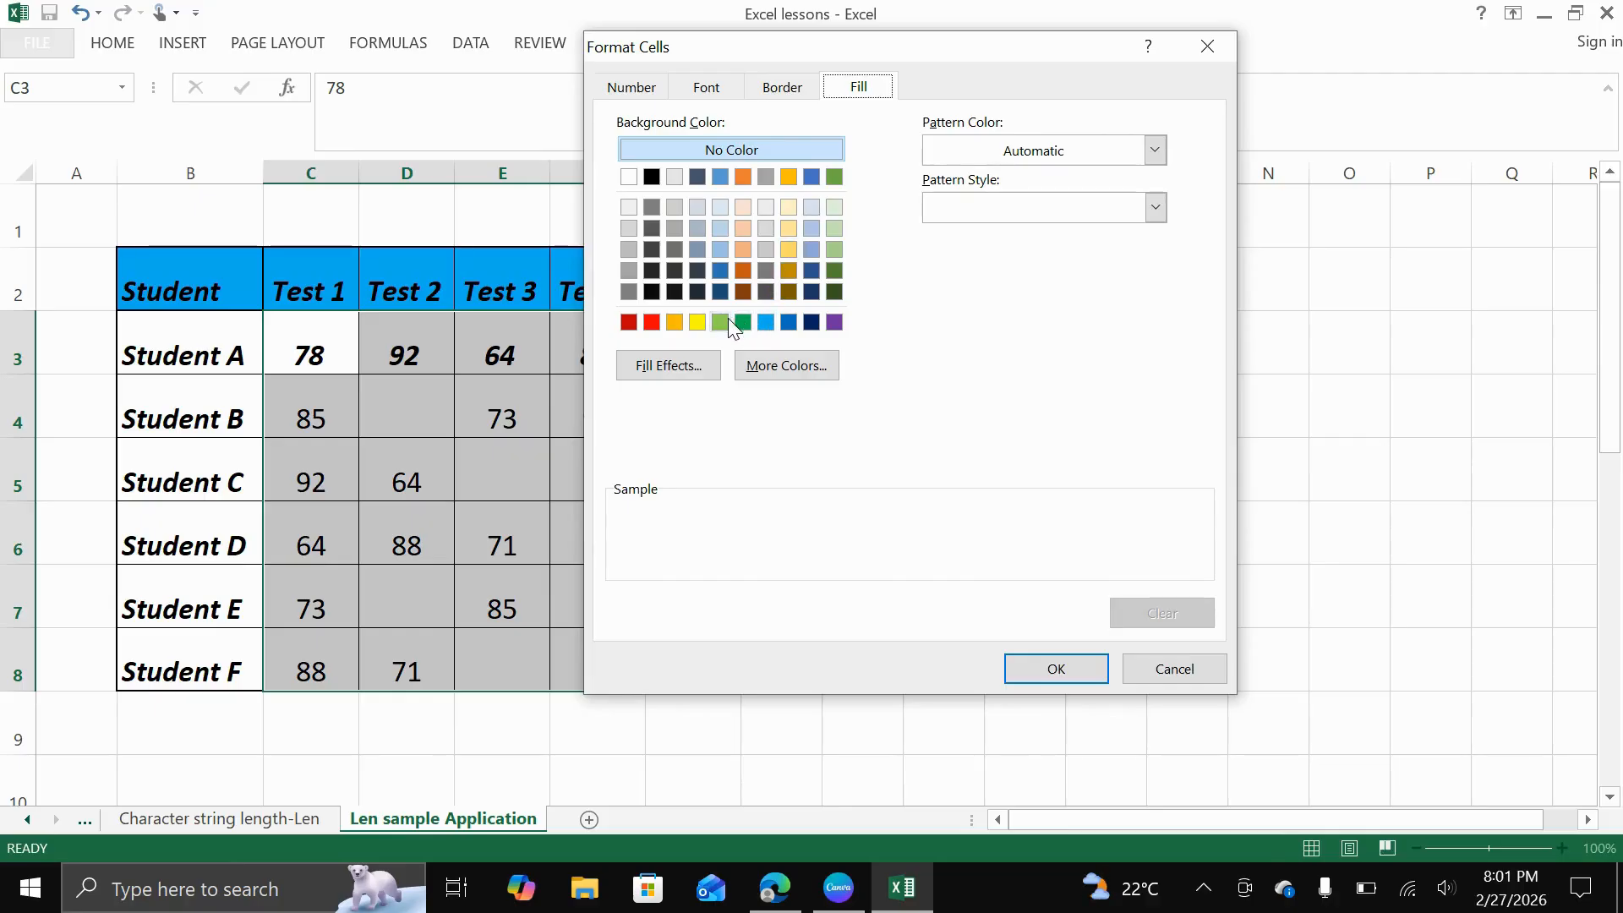
left_click(697, 322)
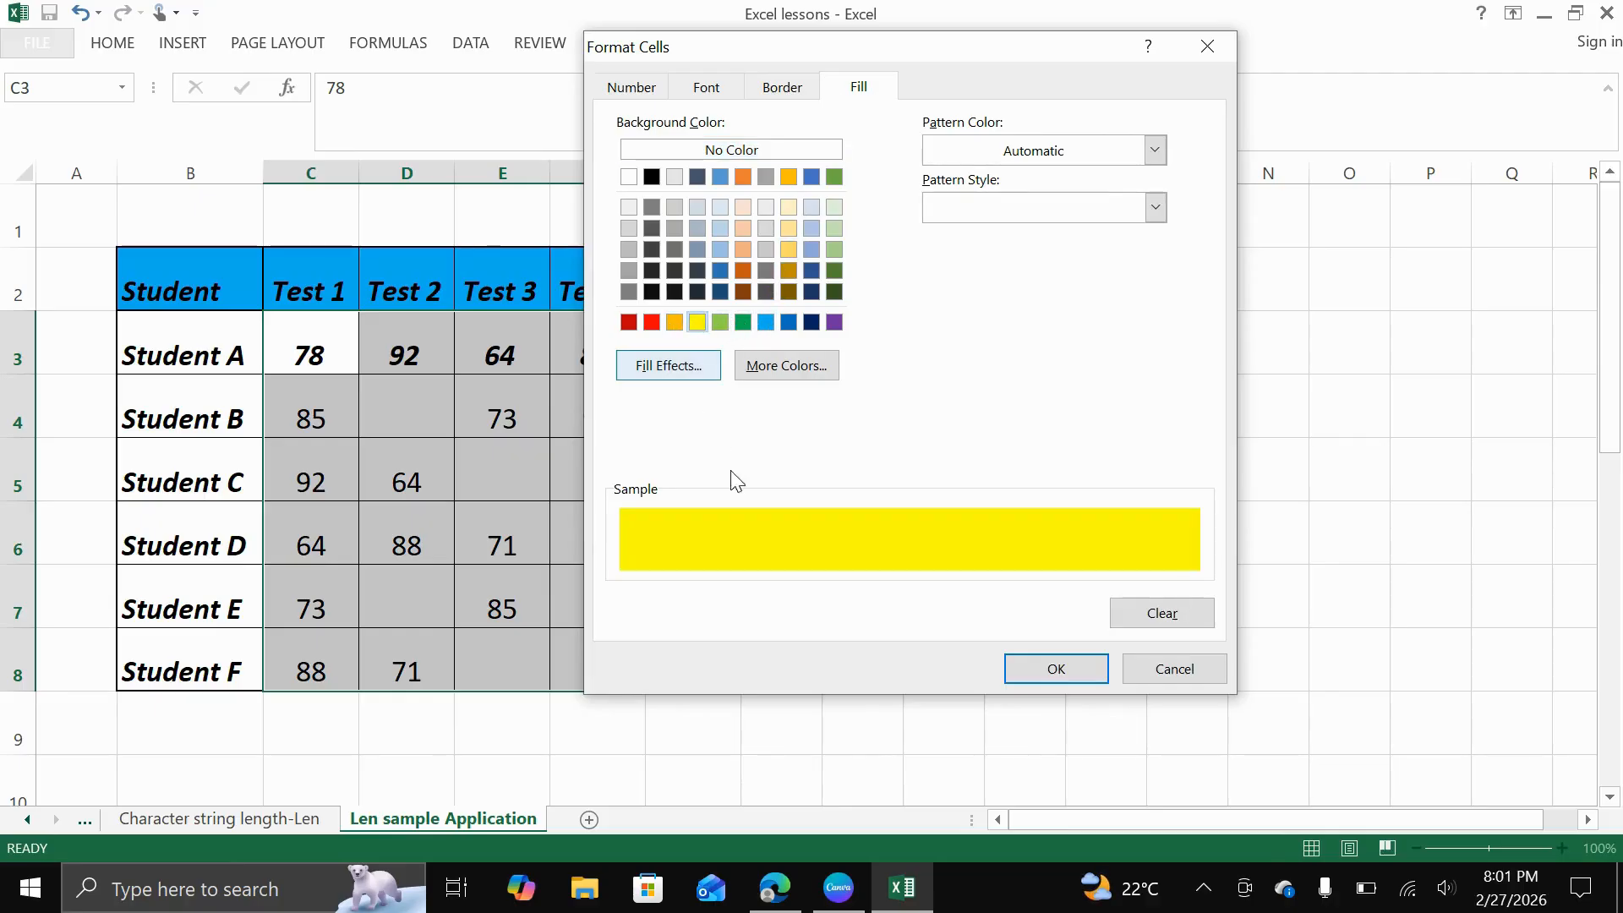
left_click(1041, 672)
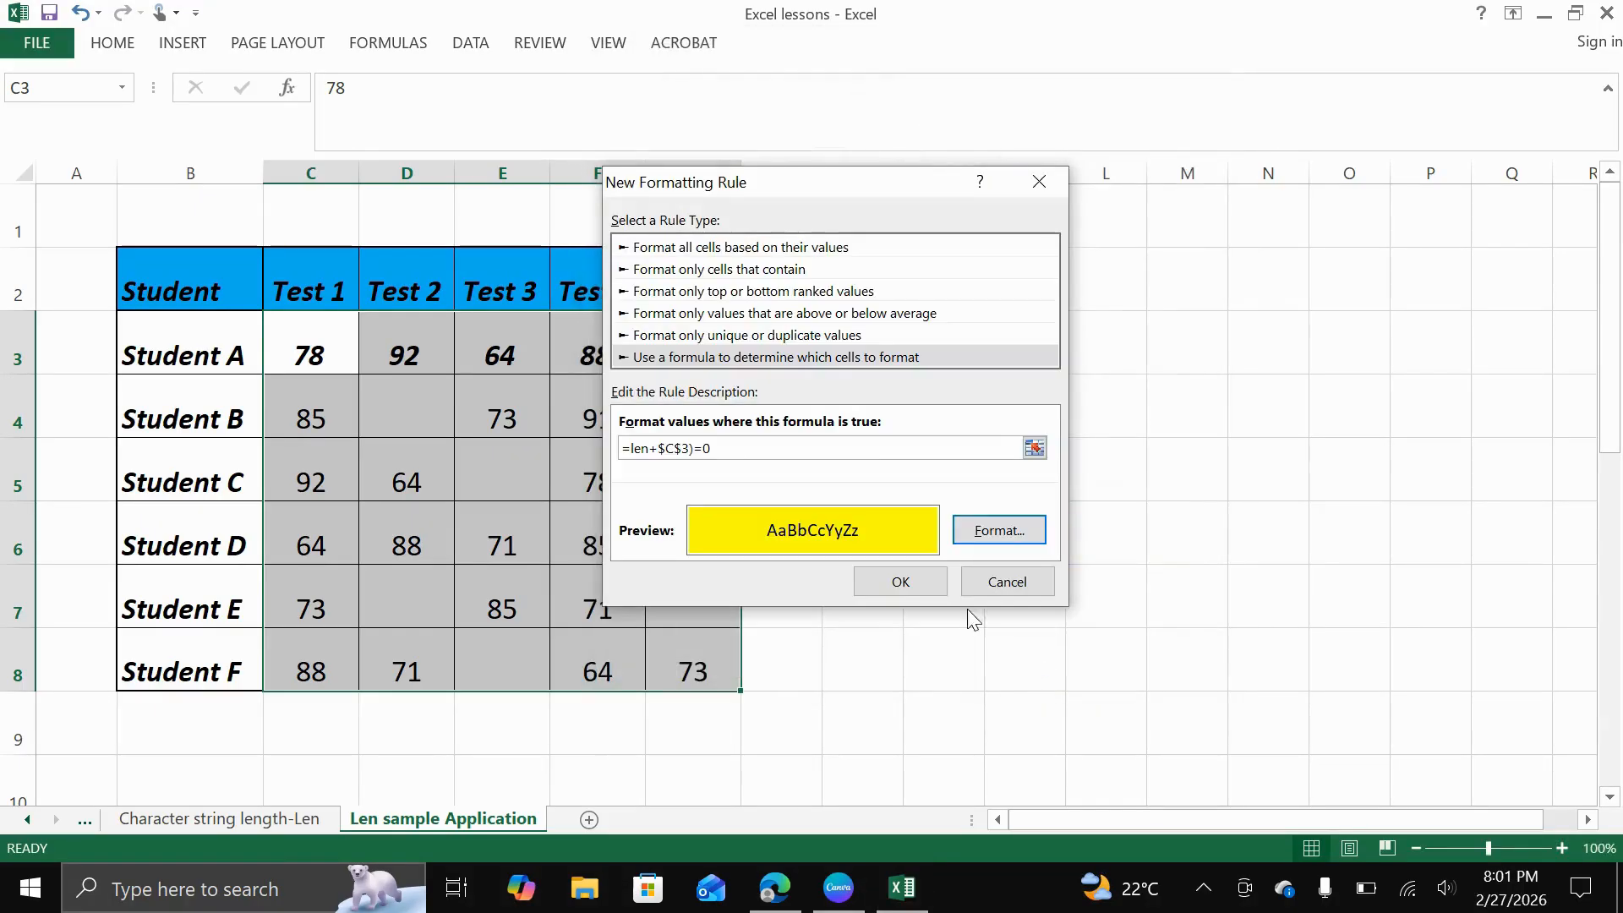
left_click(900, 581)
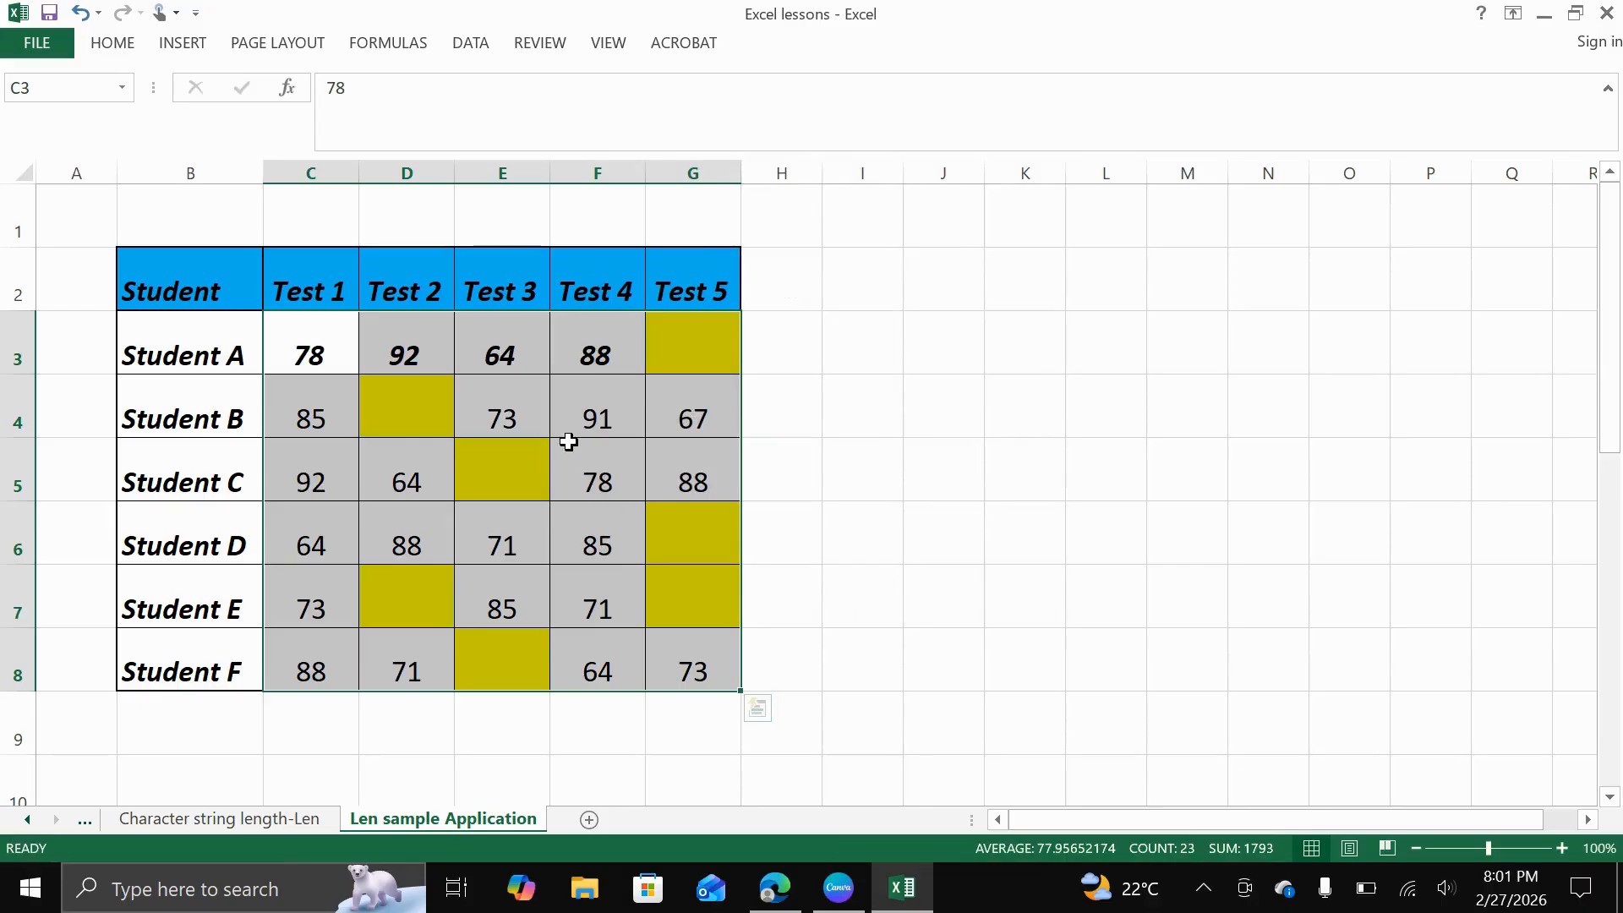
Deselect the score range and review the conditional formatting across the student test table
scroll(569, 478, "down", 2)
scroll(569, 464, "up", 2)
left_click(798, 485)
scroll(623, 482, "down", 2)
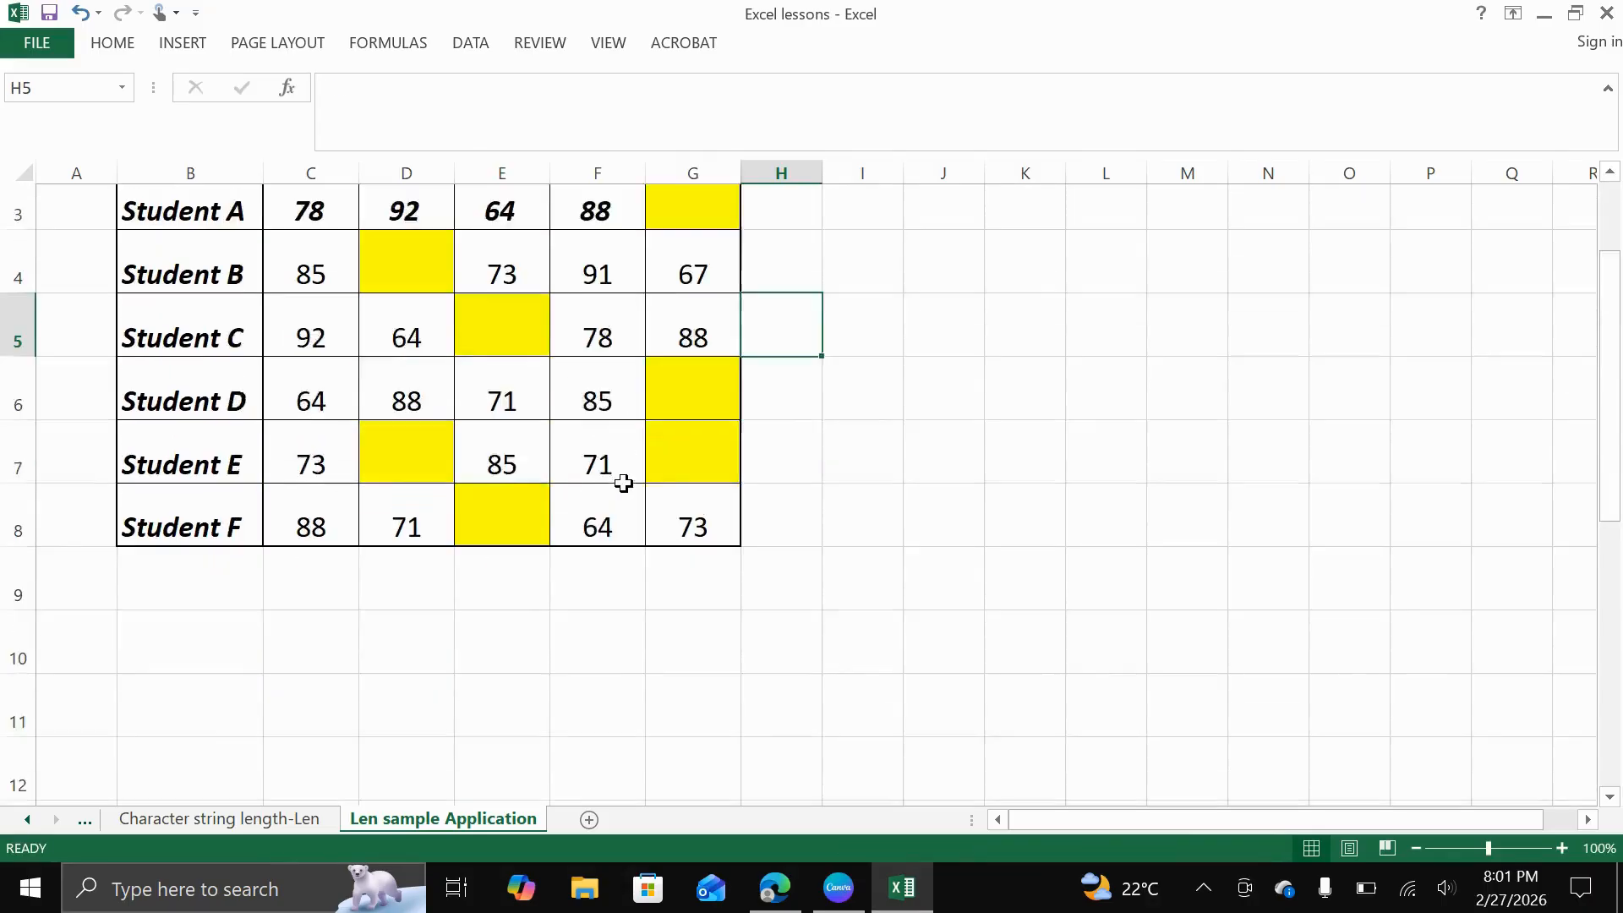
scroll(740, 495, "up", 2)
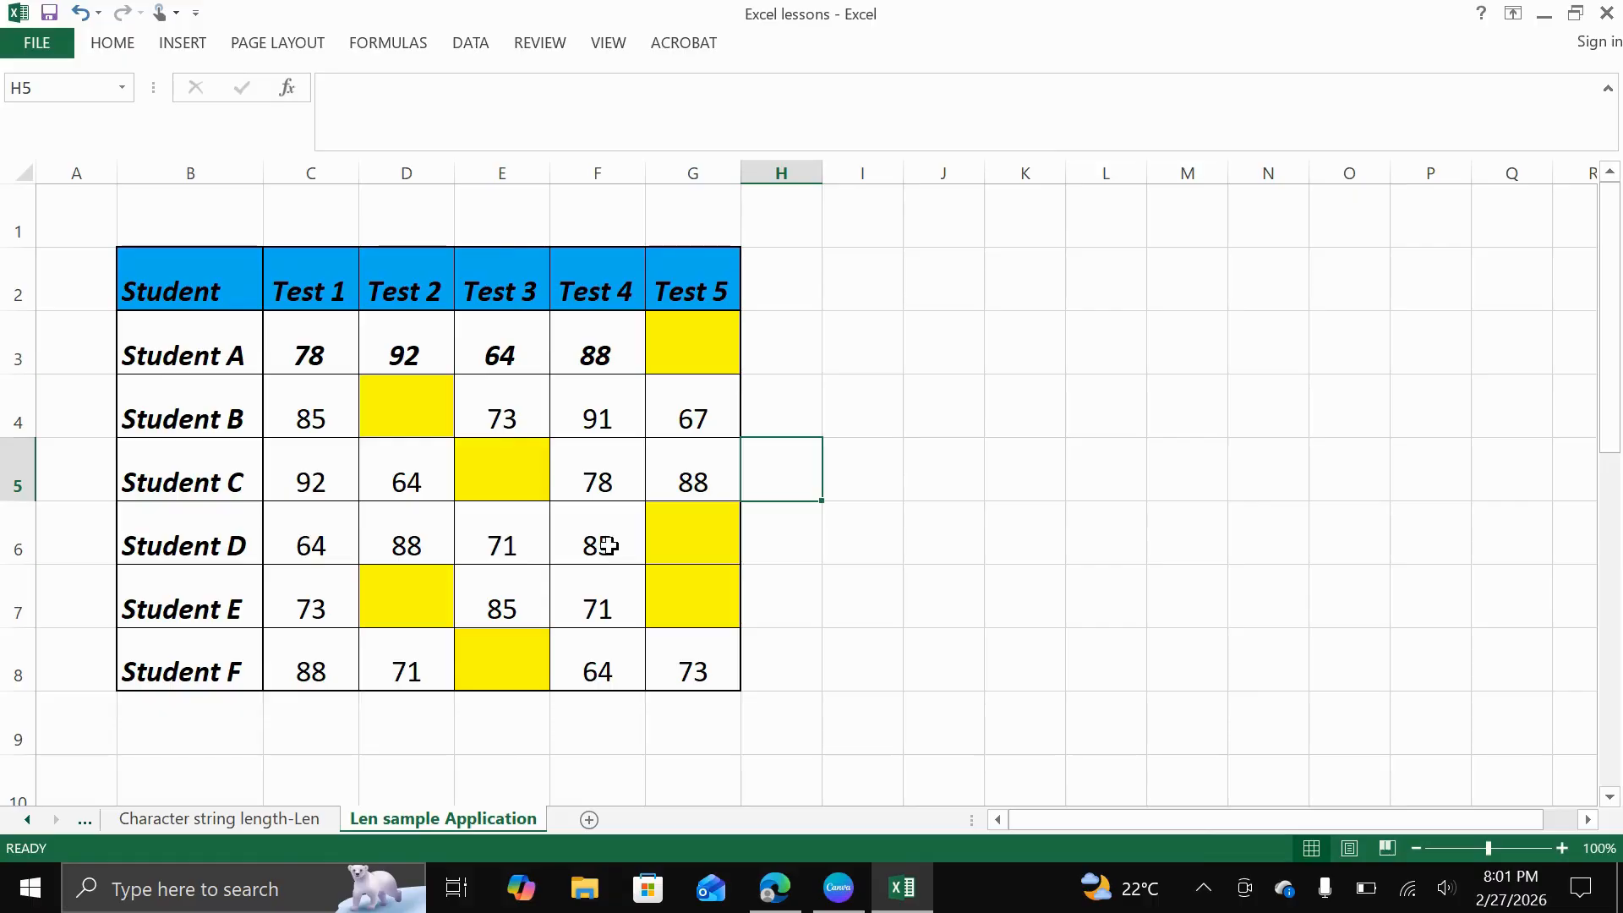
scroll(562, 475, "down", 1)
scroll(532, 464, "up", 1)
left_click(1011, 871)
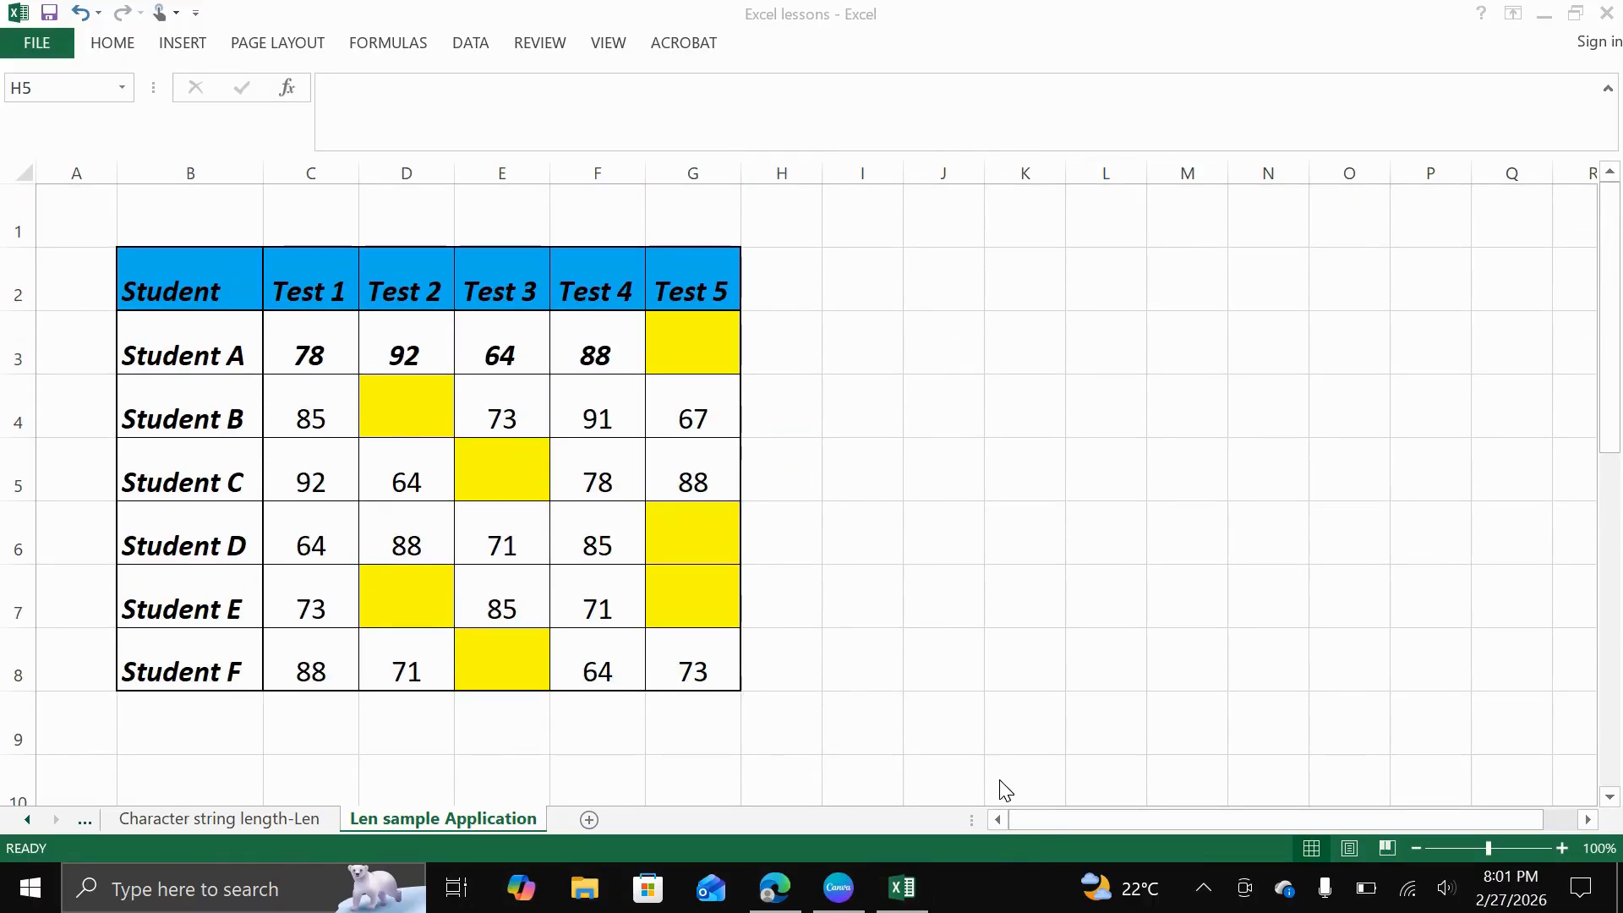